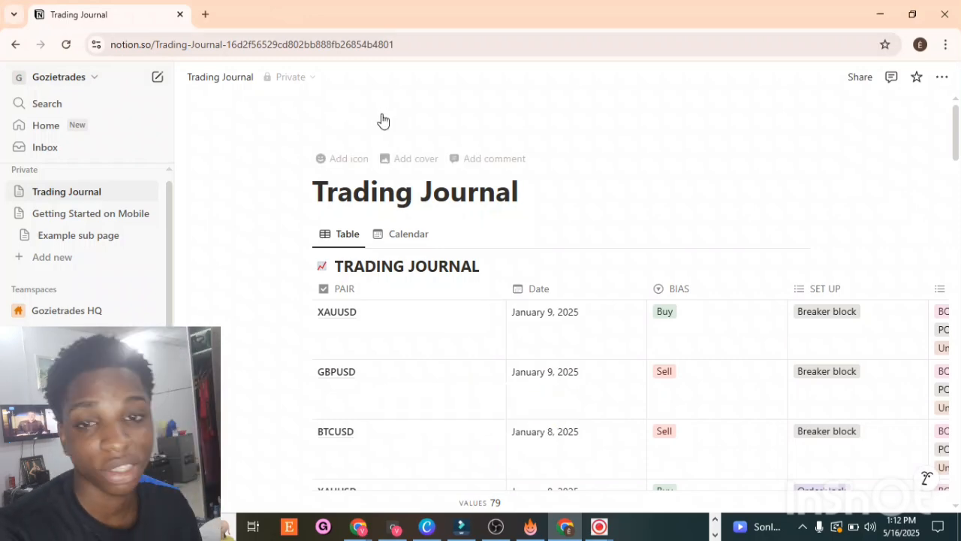
# Step: Scroll through the existing Trading Journal table to review its logged trades and columns
pyautogui.scroll(-10, 383, 117)
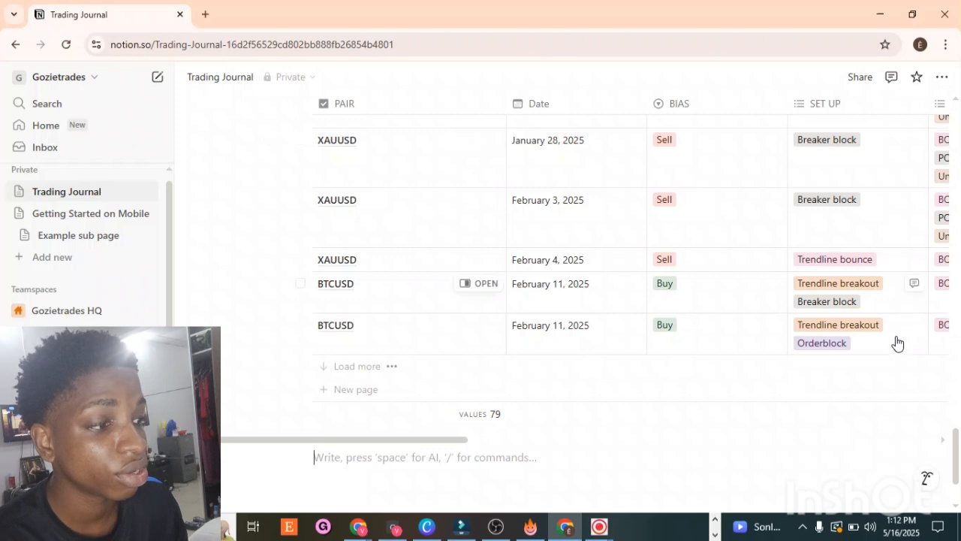
pyautogui.moveTo(805, 426); pyautogui.dragTo(639, 430)
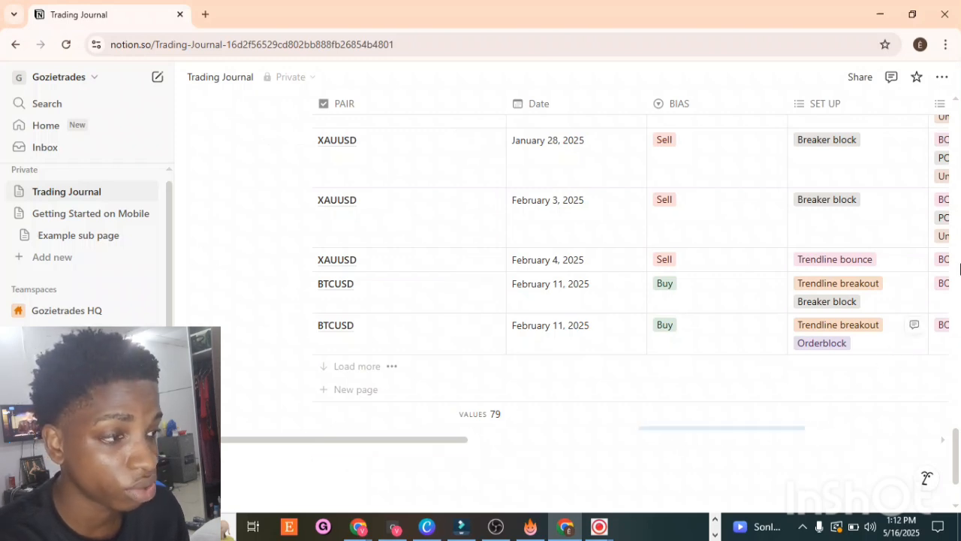
pyautogui.moveTo(960, 269); pyautogui.dragTo(956, 50)
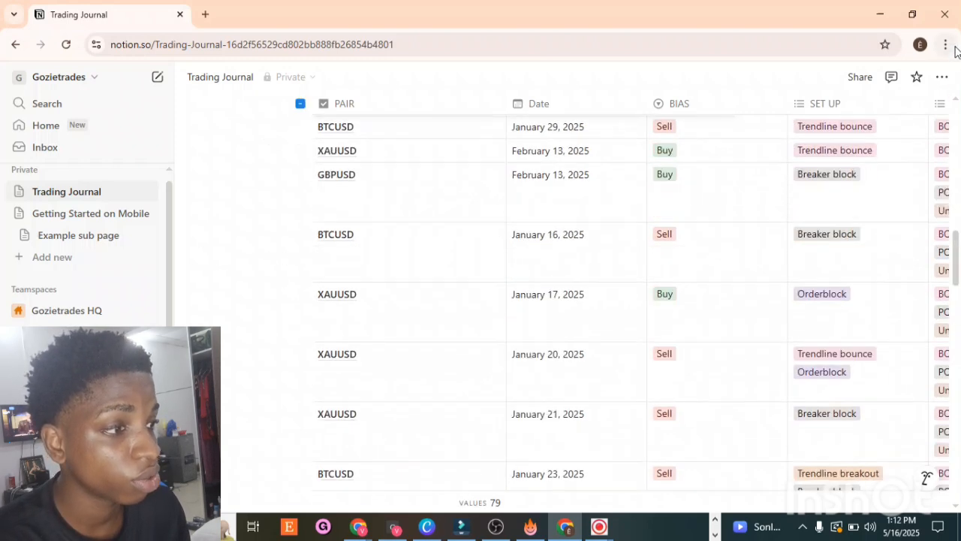
pyautogui.click(957, 103)
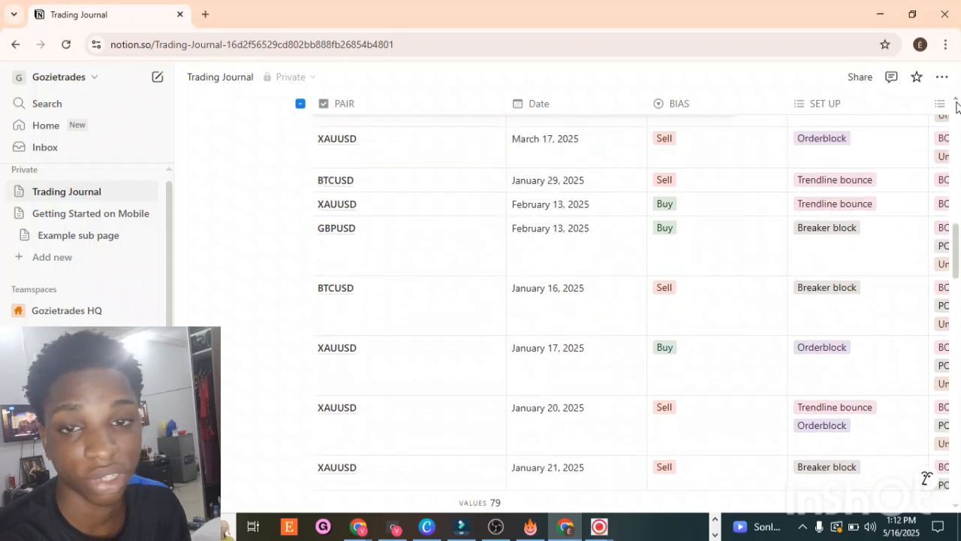
pyautogui.click(957, 103)
pyautogui.click(956, 103)
pyautogui.click(957, 103)
pyautogui.click(957, 103)
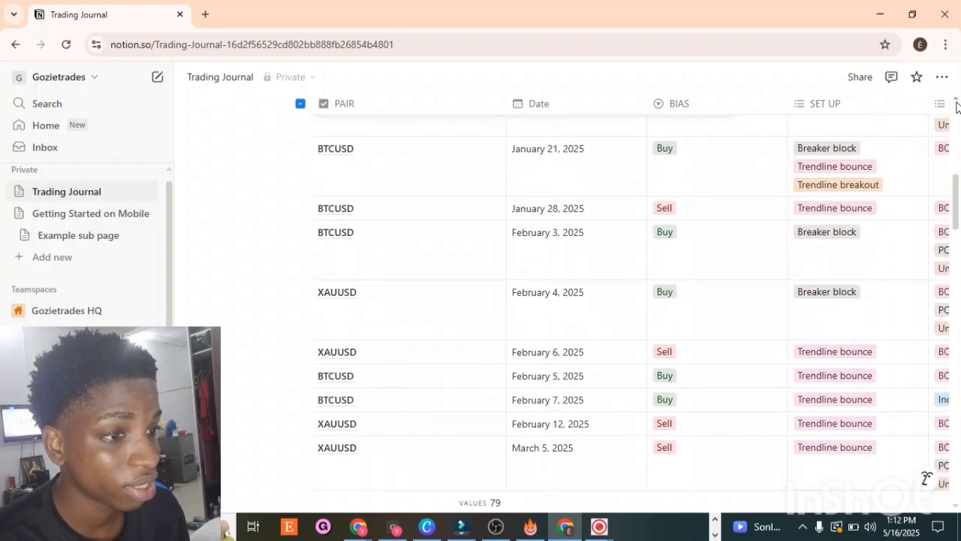
pyautogui.click(957, 103)
pyautogui.click(957, 102)
pyautogui.click(957, 103)
pyautogui.click(957, 103)
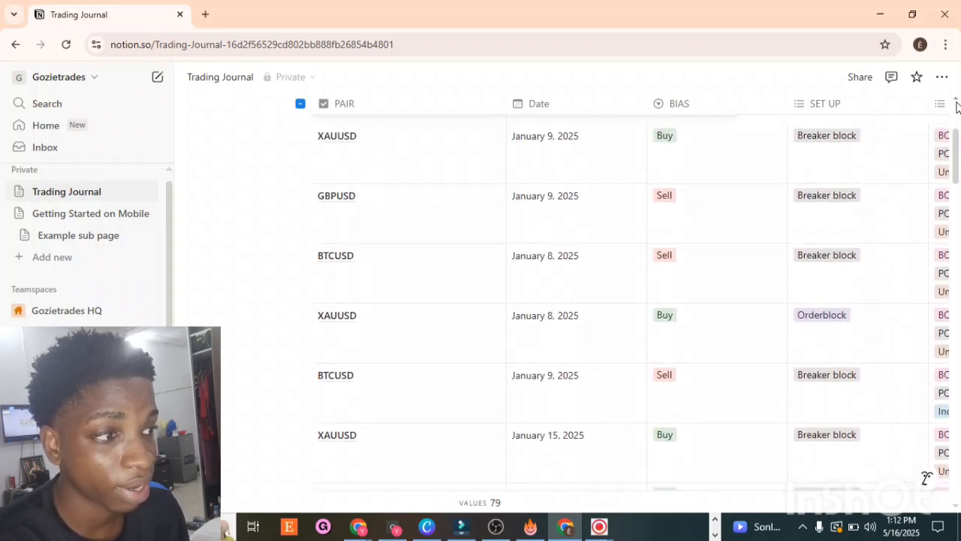
pyautogui.click(957, 103)
pyautogui.click(957, 103)
pyautogui.click(956, 103)
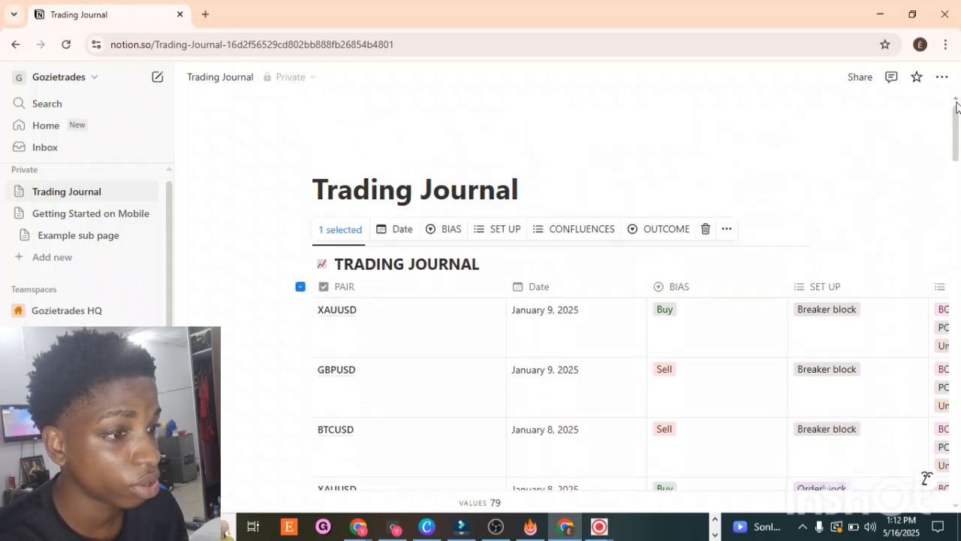
pyautogui.click(672, 178)
pyautogui.click(710, 160)
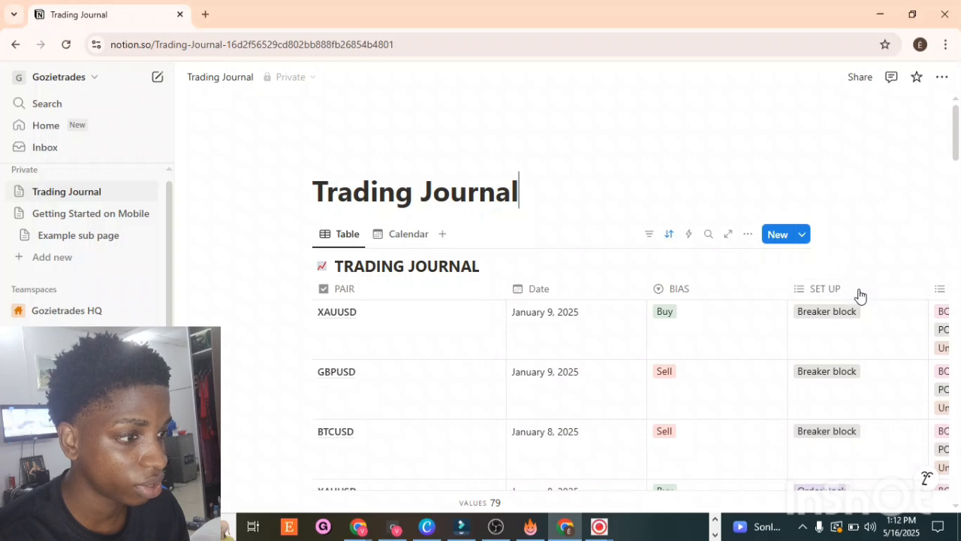
# Step: Move the SET UP column beside PAIR, then undo the column move
pyautogui.moveTo(860, 294); pyautogui.dragTo(567, 329)
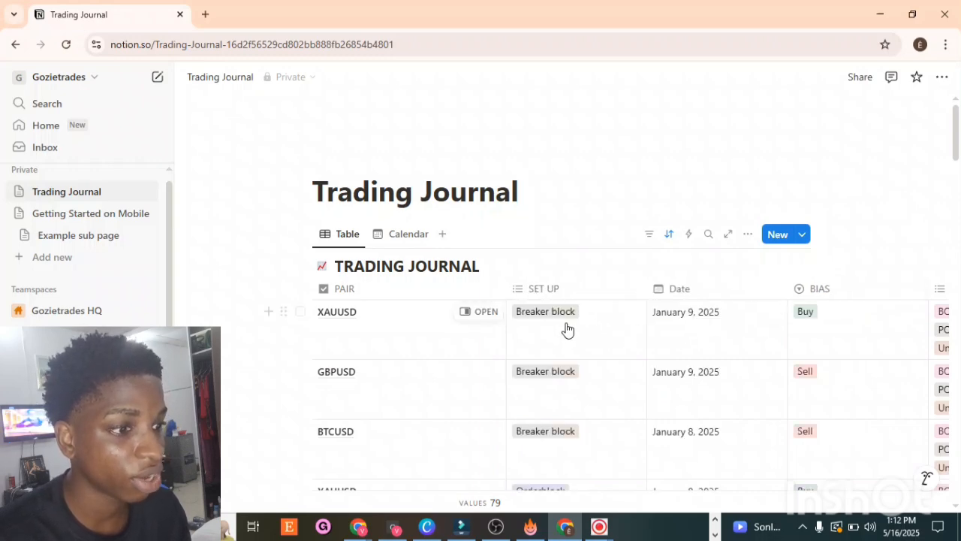
pyautogui.click(942, 77)
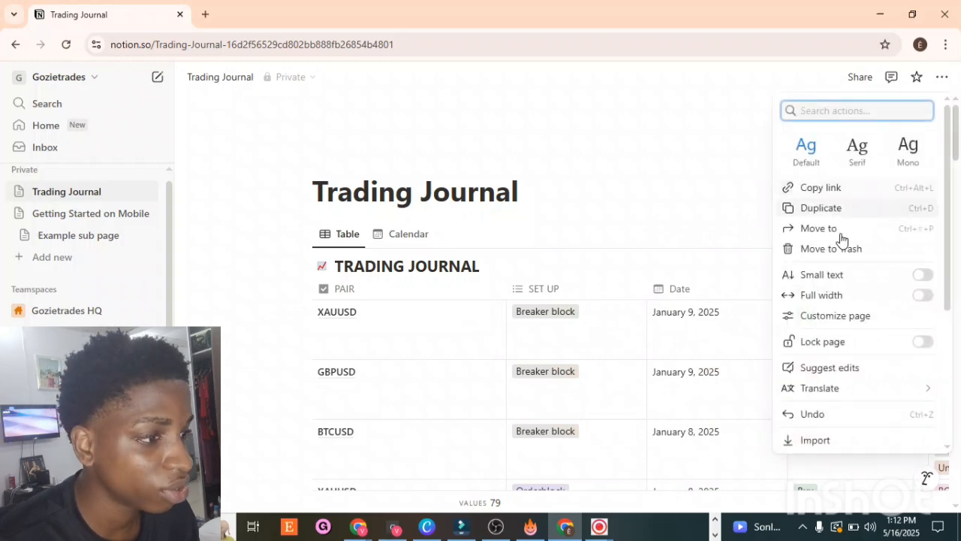
pyautogui.click(800, 413)
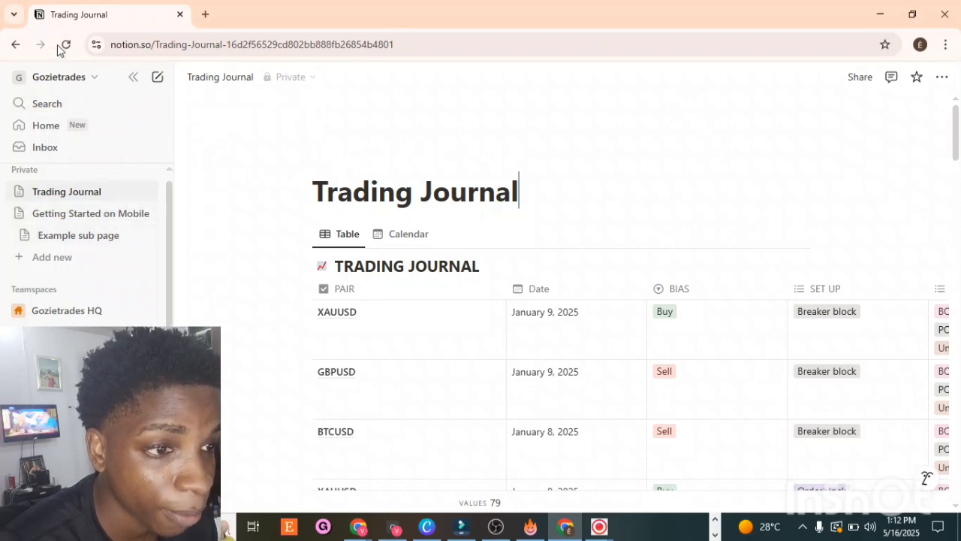
# Step: Add a new empty page to the private pages section
pyautogui.click(21, 260)
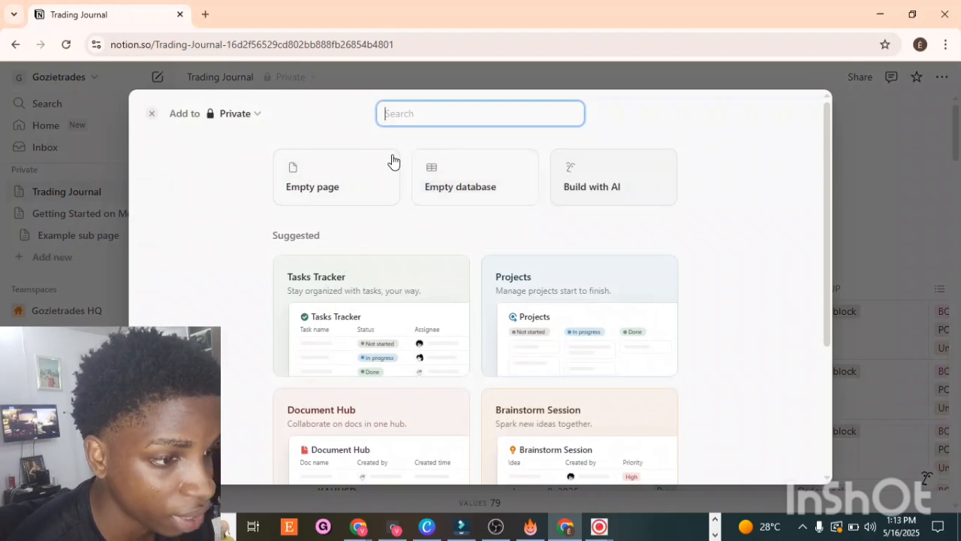
pyautogui.click(323, 175)
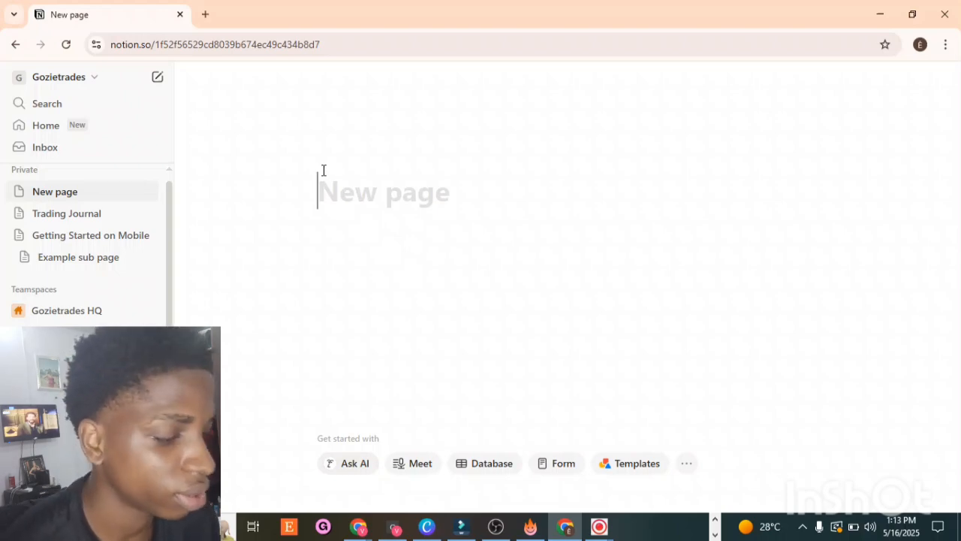
pyautogui.write('?')
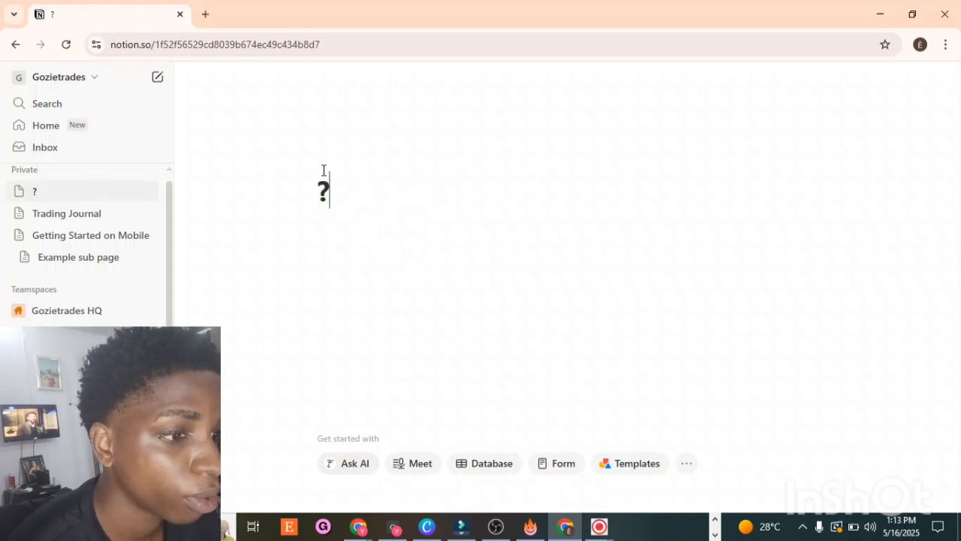
pyautogui.press('BackSpace')
pyautogui.write('/')
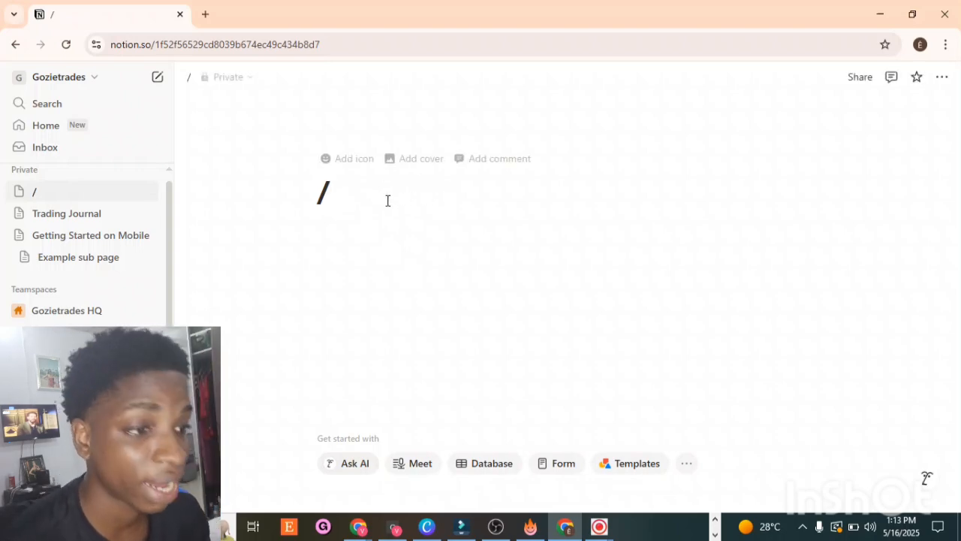
pyautogui.write('view')
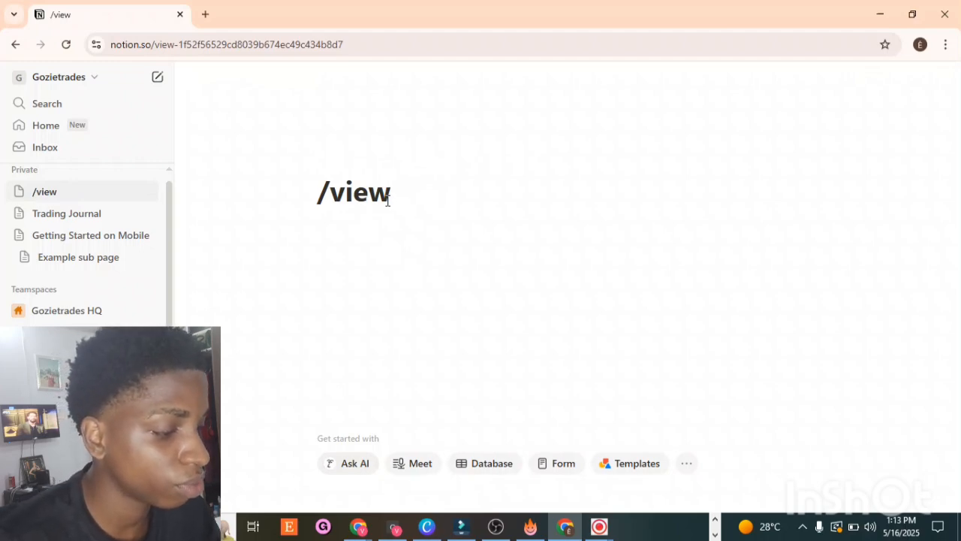
pyautogui.press('Return')
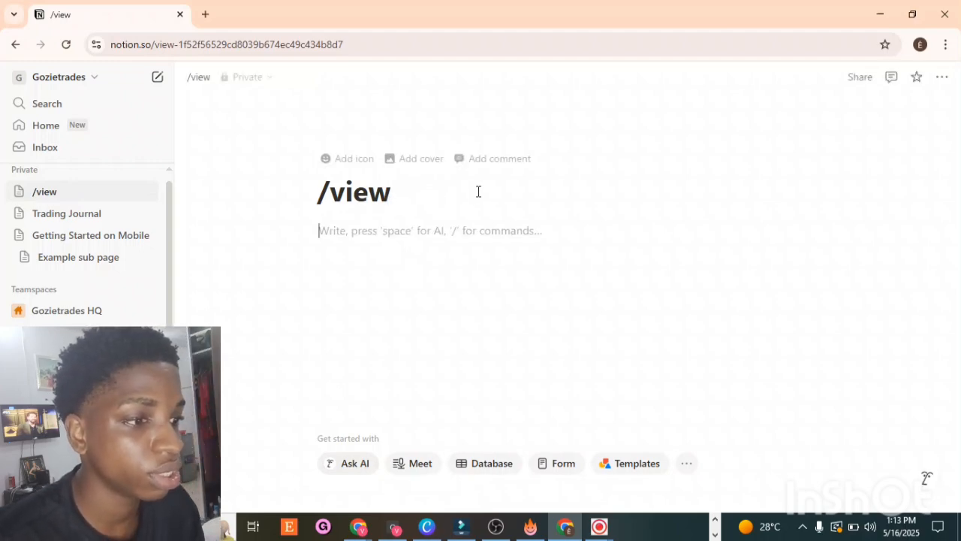
pyautogui.click(437, 205)
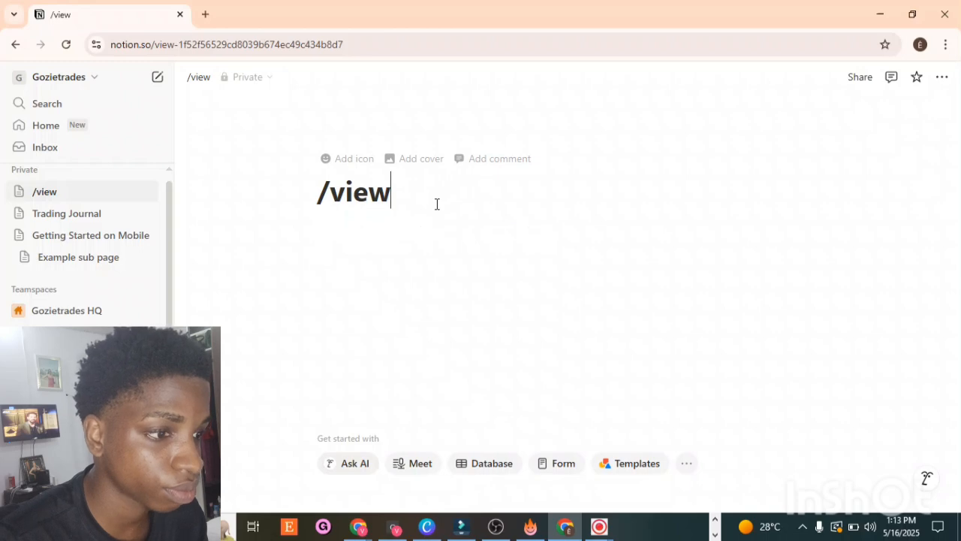
pyautogui.press('BackSpace')
pyautogui.press('BackSpace')
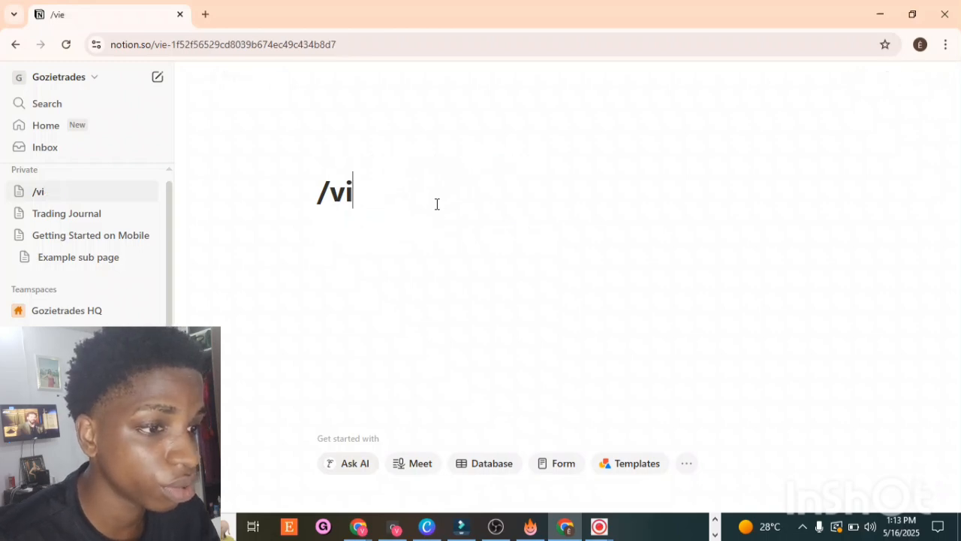
pyautogui.press('BackSpace')
pyautogui.press('BackSpace')
pyautogui.press('BackSpace')
pyautogui.write('/')
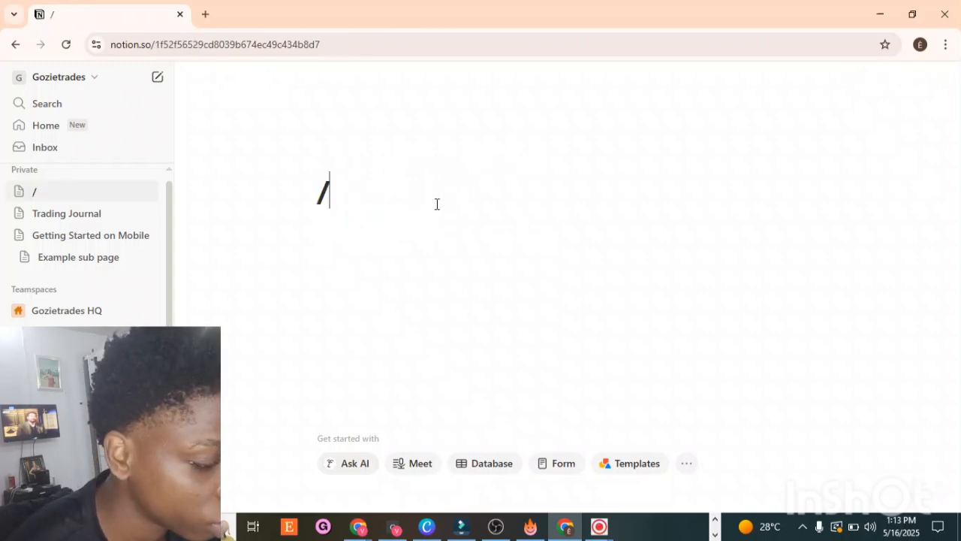
pyautogui.write('view')
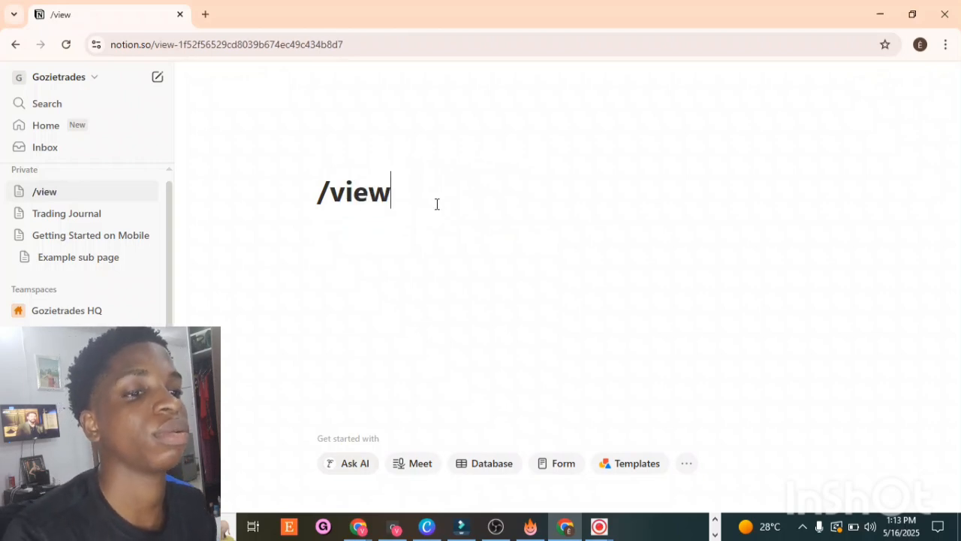
pyautogui.press('BackSpace')
pyautogui.press('BackSpace')
pyautogui.press('BackSpace')
pyautogui.press('BackSpace')
pyautogui.press('BackSpace')
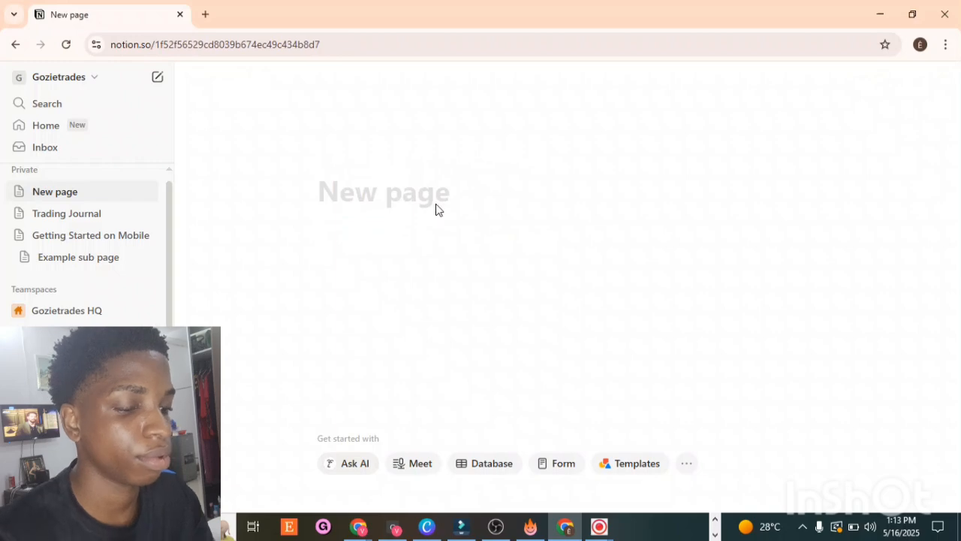
# Step: Title the new page trading journal and start a new line below it
pyautogui.write('trading ')
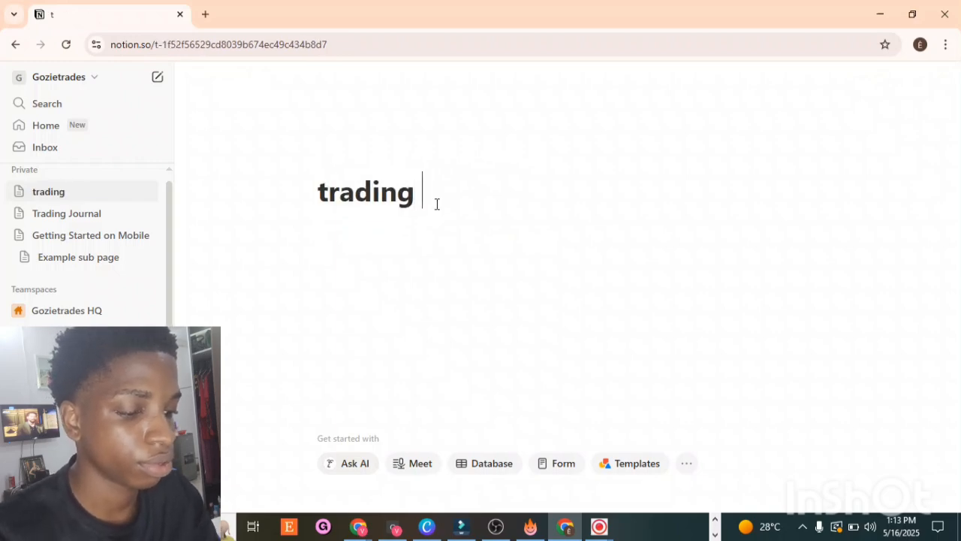
pyautogui.write('jou')
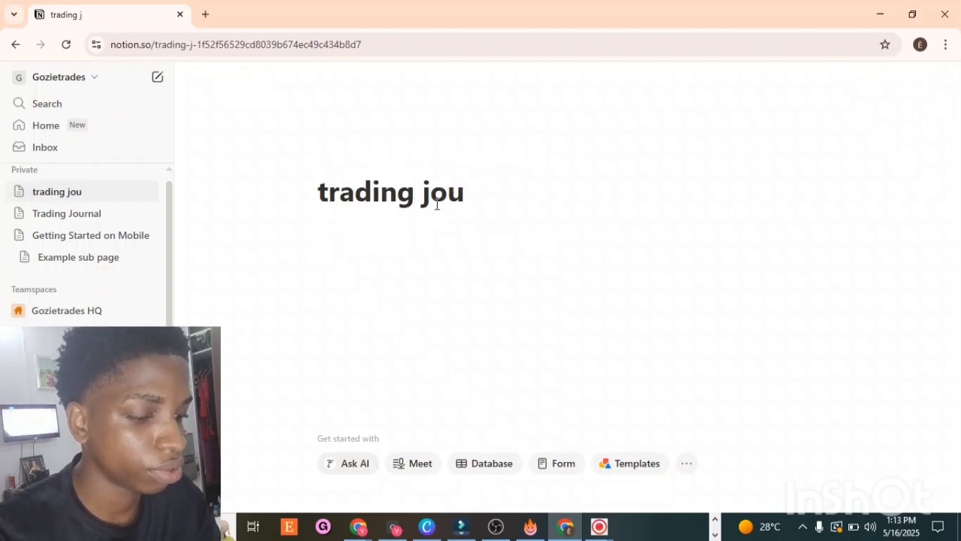
pyautogui.write('rnl')
pyautogui.press('BackSpace')
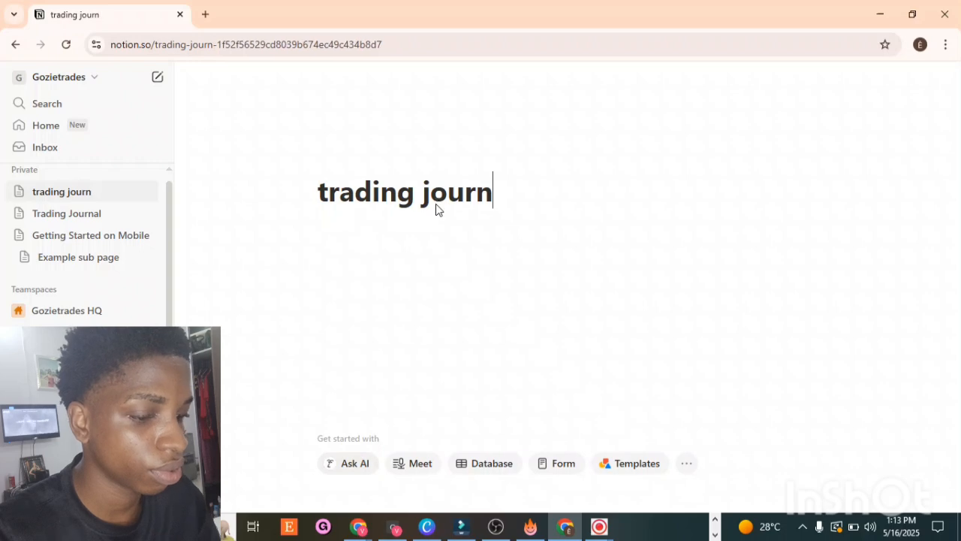
pyautogui.write('al')
pyautogui.press('BackSpace')
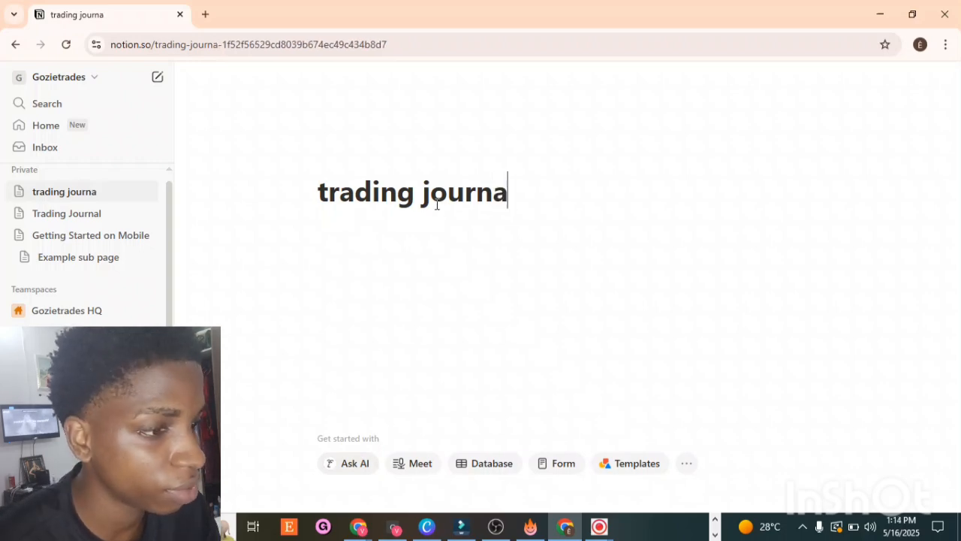
pyautogui.write('l')
pyautogui.press('Return')
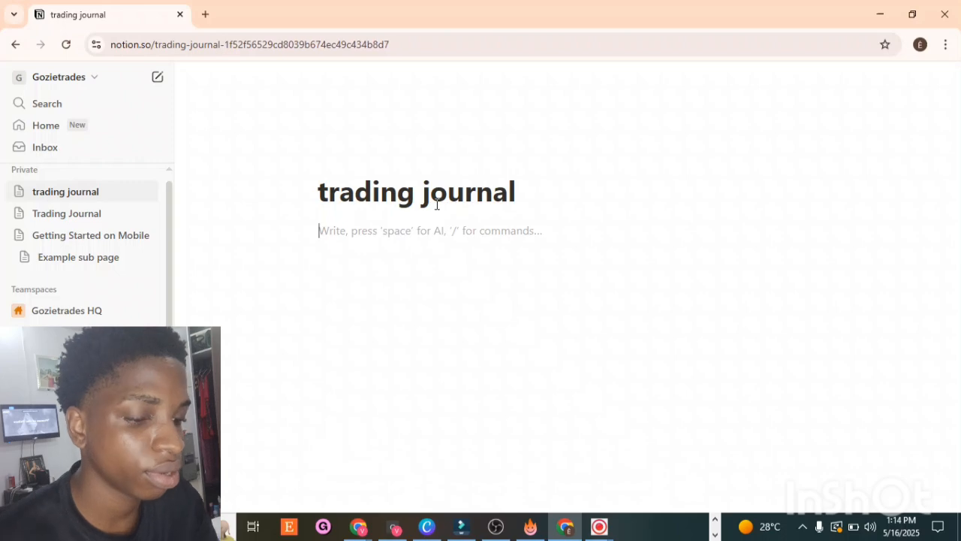
pyautogui.write('?')
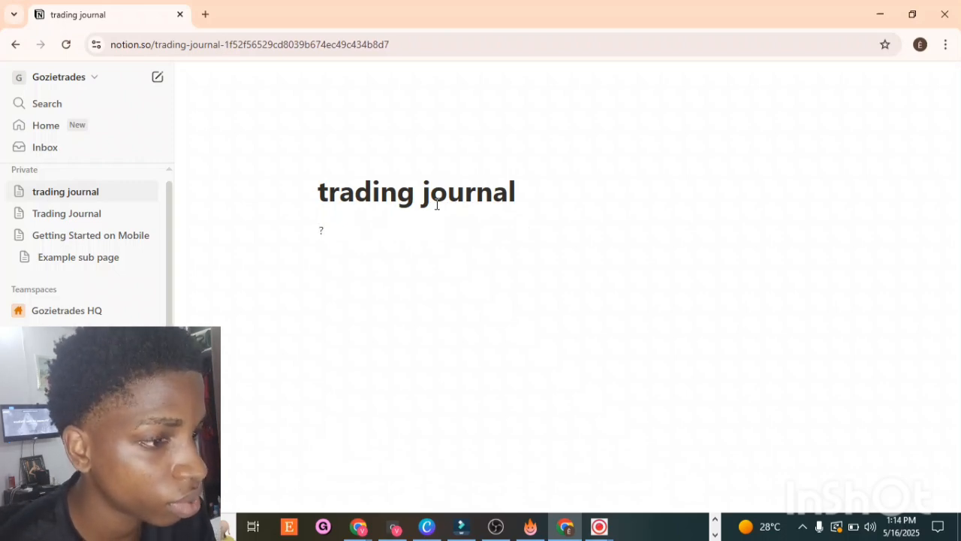
pyautogui.press('BackSpace')
pyautogui.write('?')
pyautogui.press('BackSpace')
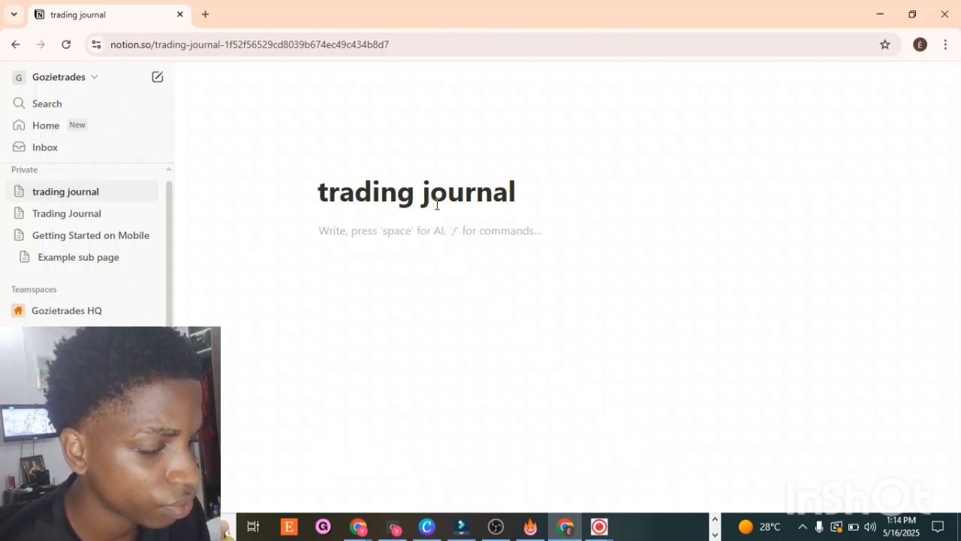
pyautogui.write('?')
pyautogui.press('BackSpace')
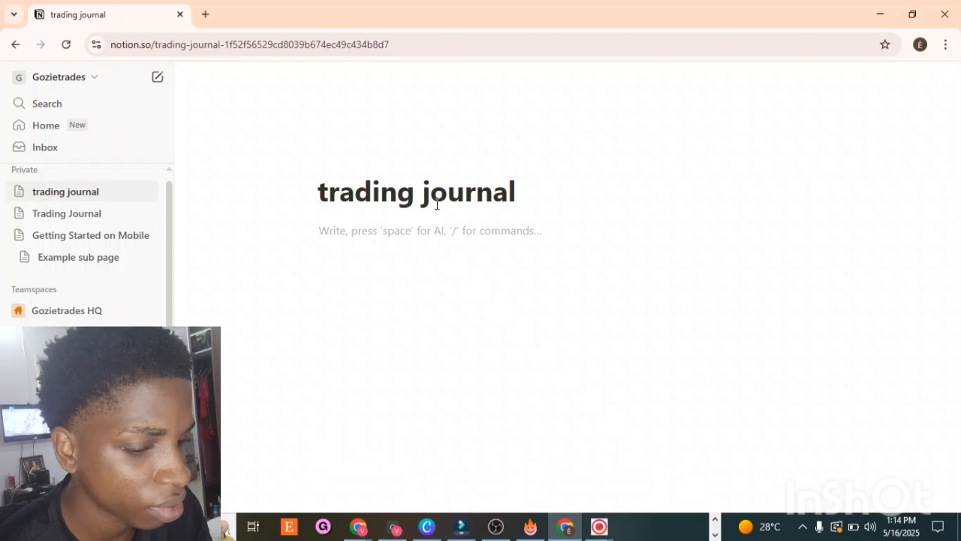
pyautogui.write('?')
pyautogui.press('BackSpace')
# Step: Insert a Table view database block below the title and dismiss the new database picker
pyautogui.write('/')
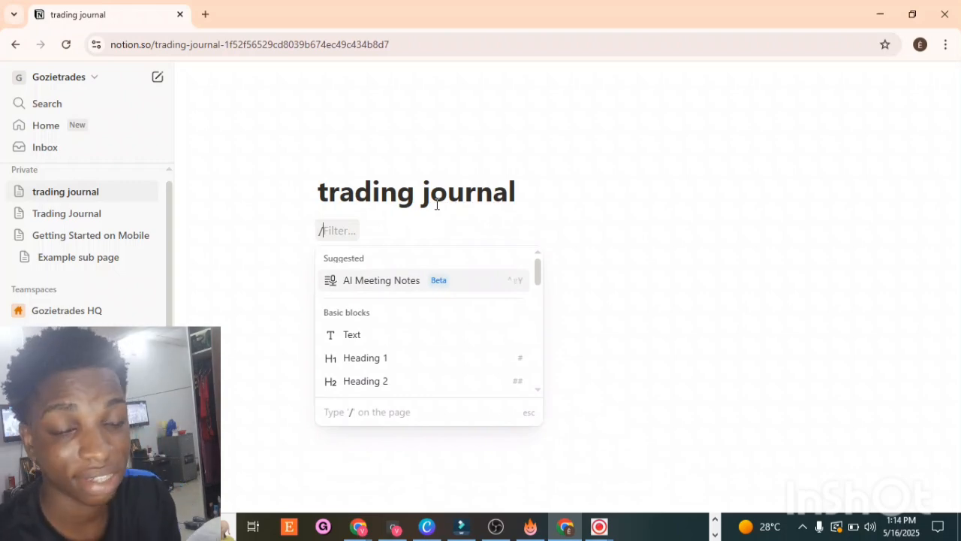
pyautogui.write('v')
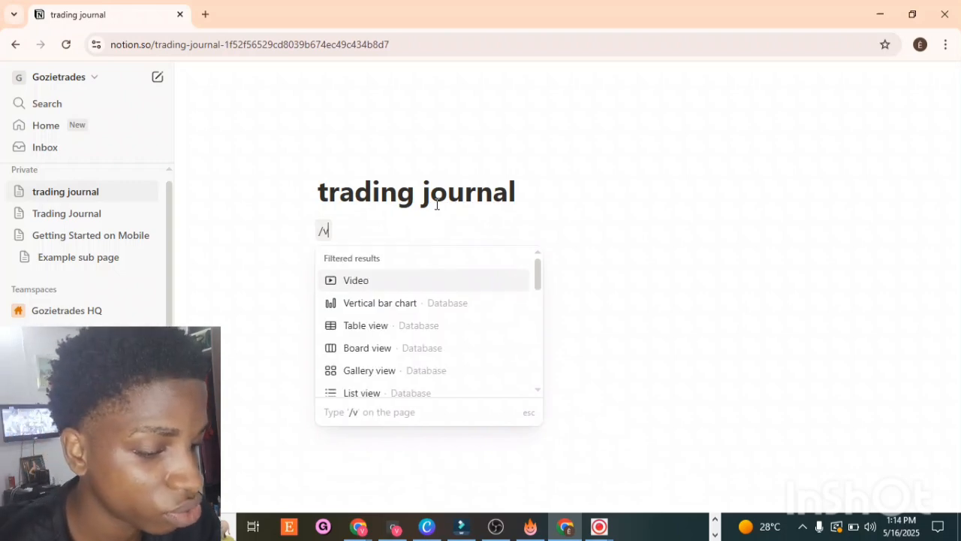
pyautogui.write('iew')
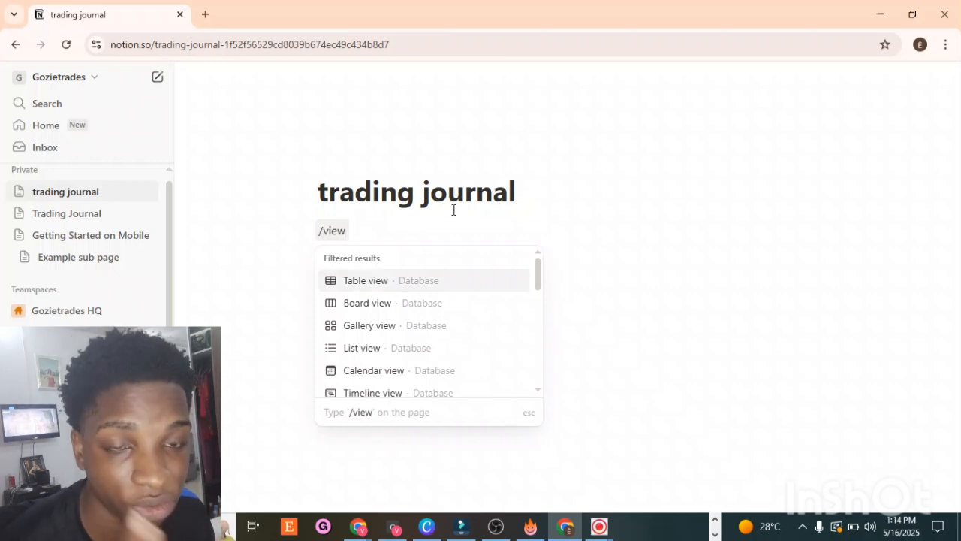
pyautogui.click(370, 284)
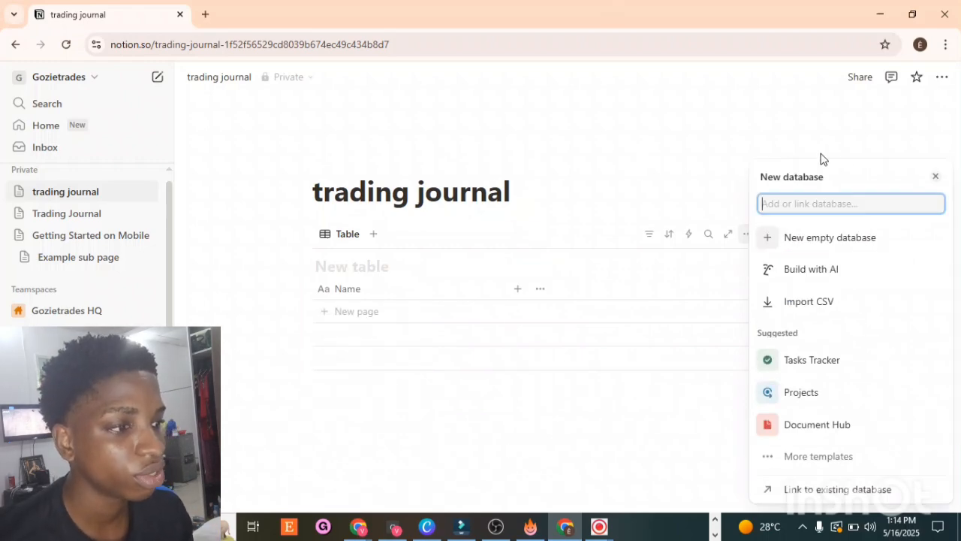
pyautogui.click(936, 177)
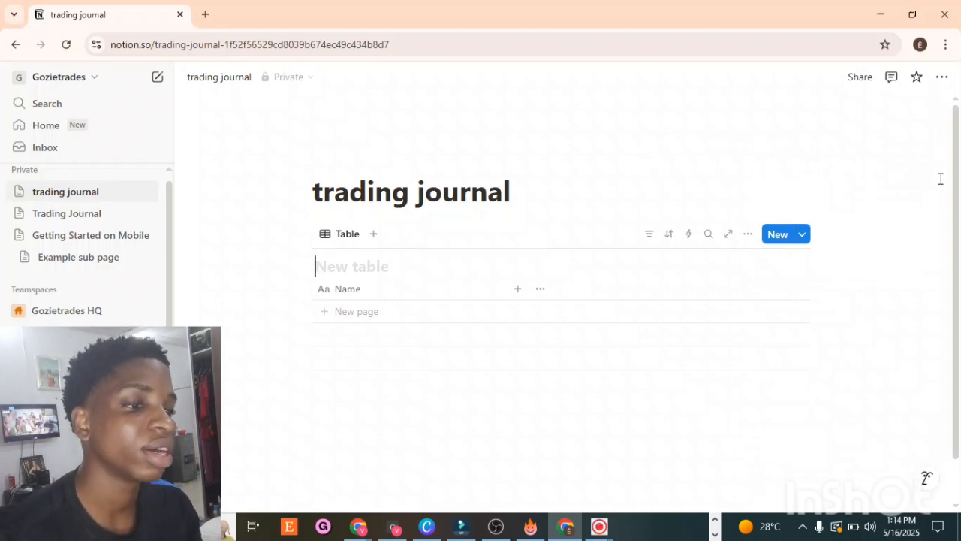
# Step: Capitalize the page title to Trading journal
pyautogui.click(325, 196)
pyautogui.press('BackSpace')
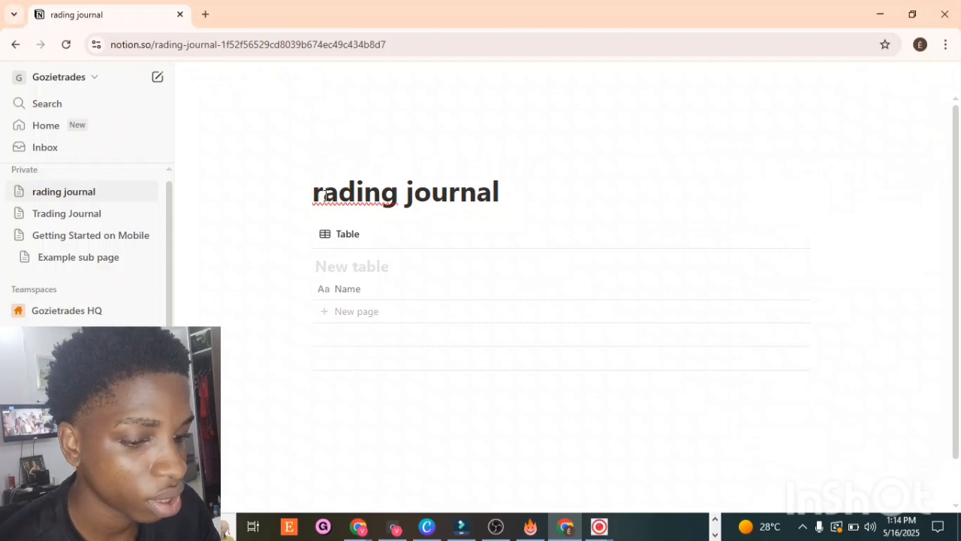
pyautogui.write('T')
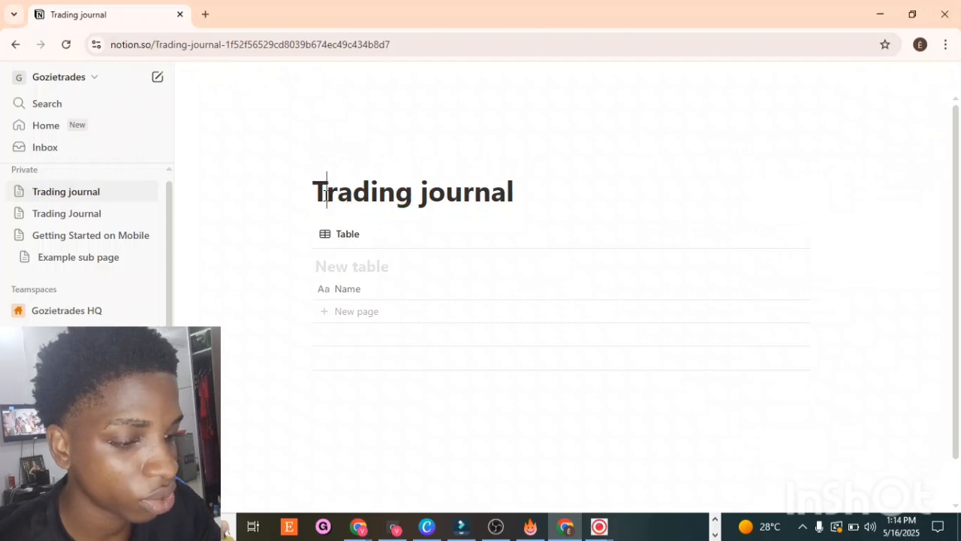
# Step: Rename the table's Name column to PAIR
pyautogui.click(373, 293)
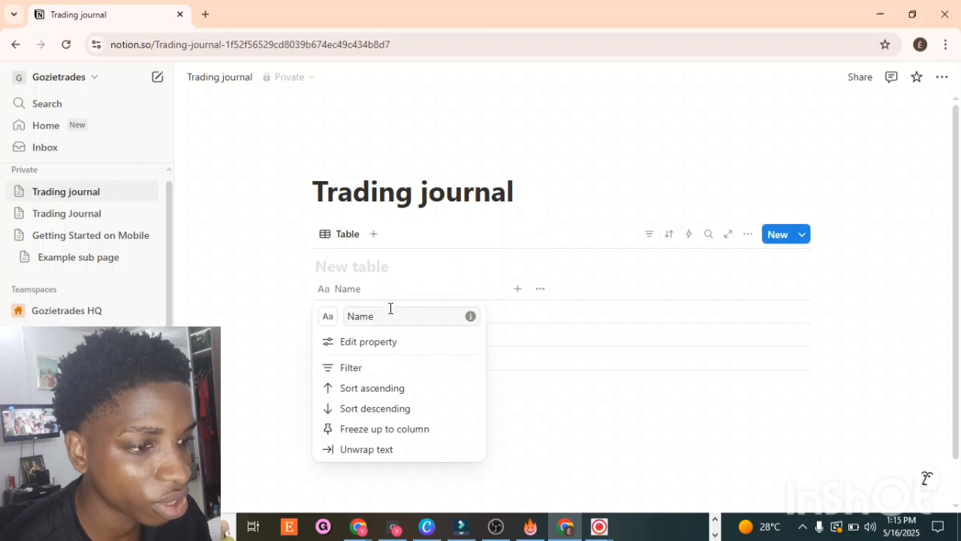
pyautogui.click(389, 319)
pyautogui.press('BackSpace')
pyautogui.press('BackSpace')
pyautogui.press('BackSpace')
pyautogui.press('BackSpace')
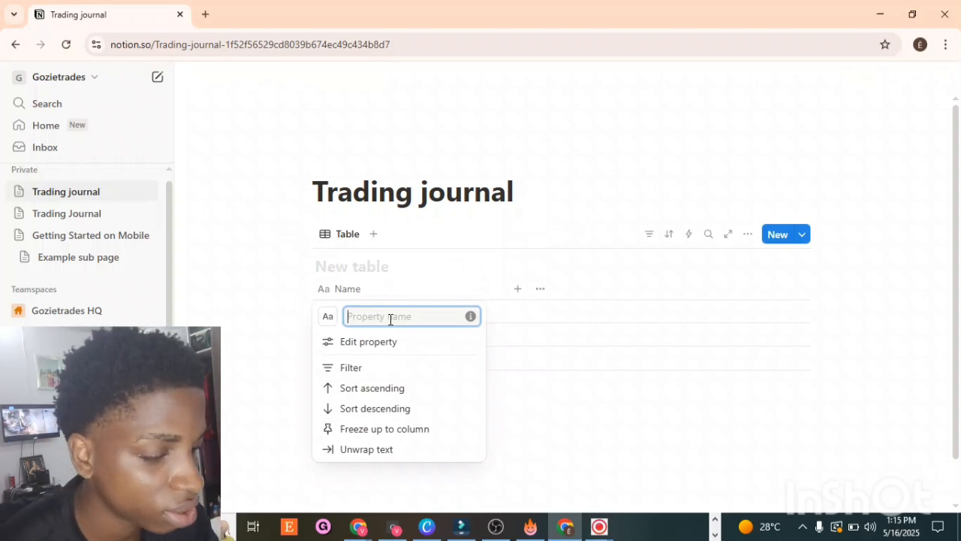
pyautogui.write('PAIR')
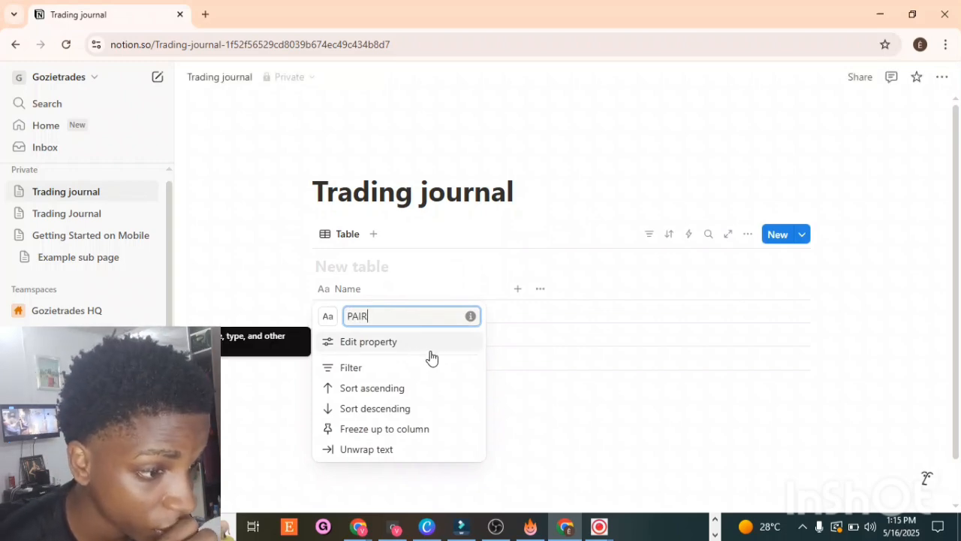
pyautogui.click(512, 436)
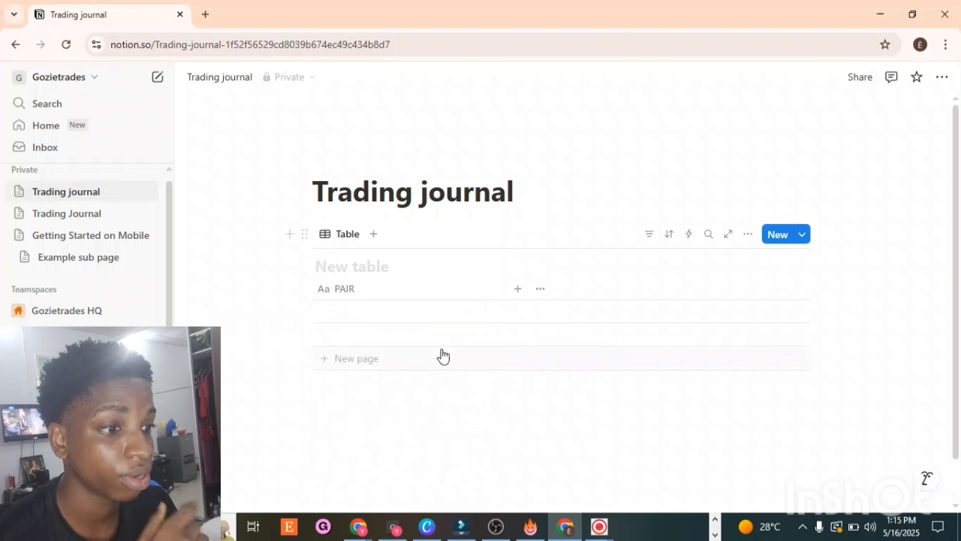
# Step: Enter XAUUSD as the pair in the table's first row
pyautogui.click(361, 314)
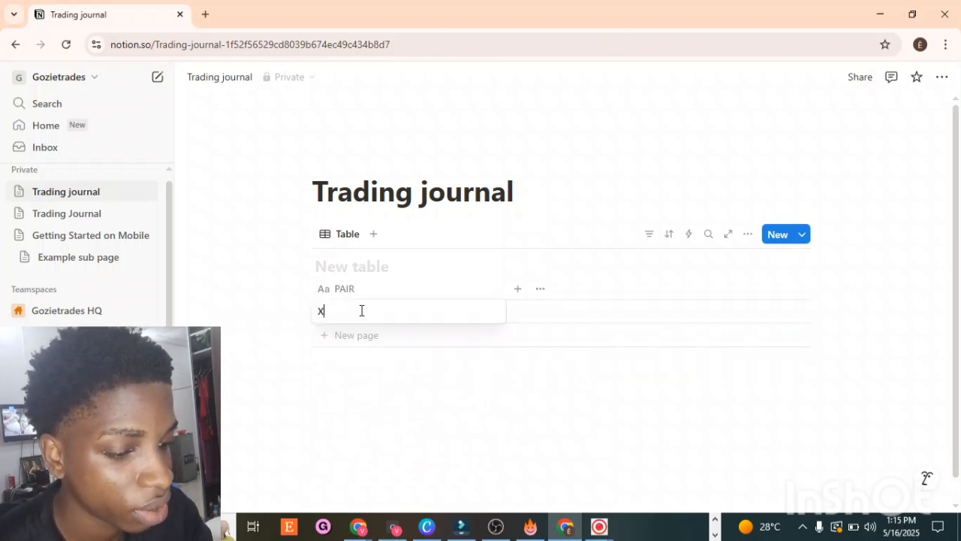
pyautogui.write('XAUU')
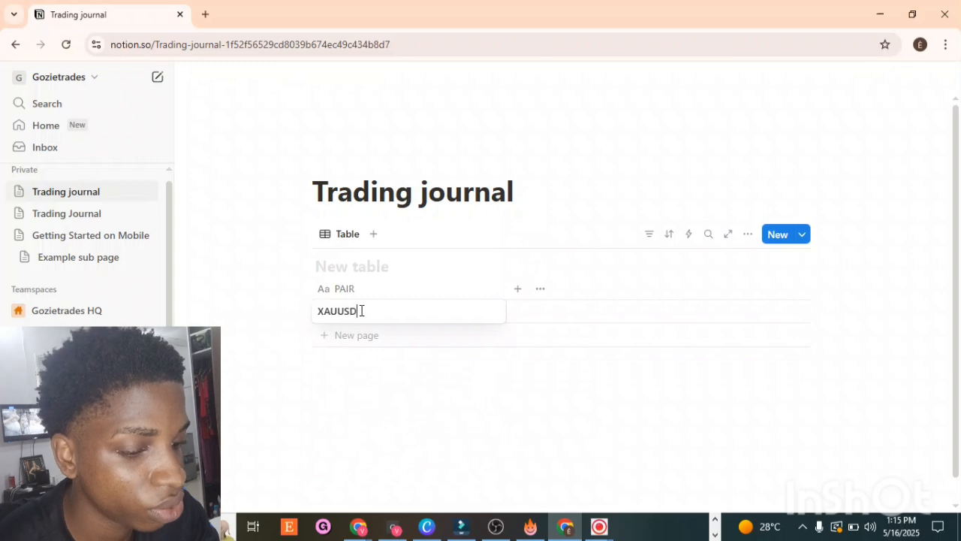
pyautogui.write('SD')
pyautogui.press('Escape')
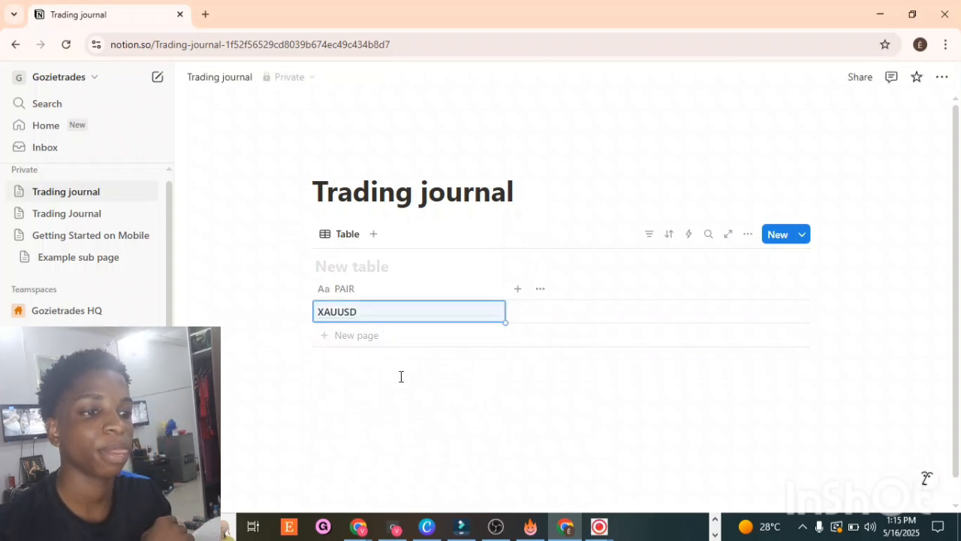
# Step: Name the table database Trading Journal
pyautogui.click(328, 265)
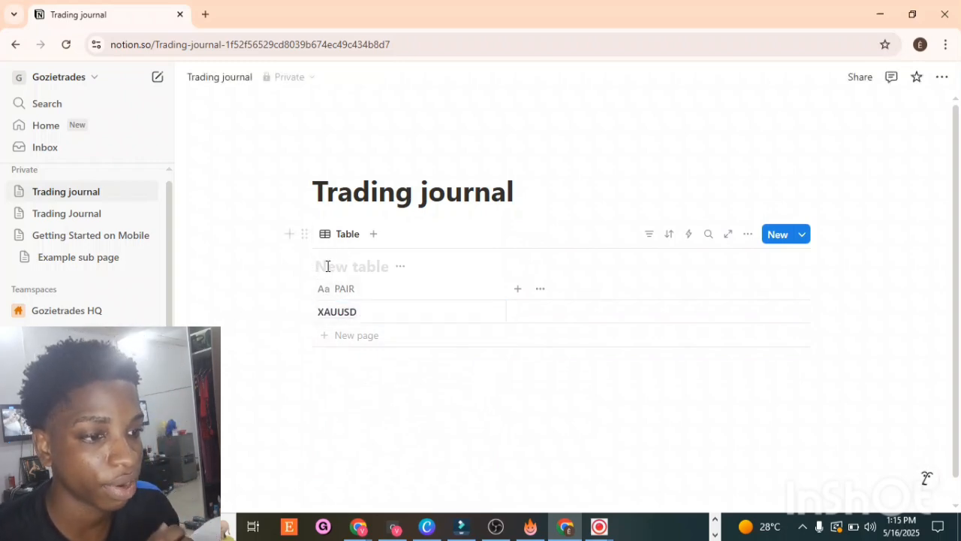
pyautogui.write('T')
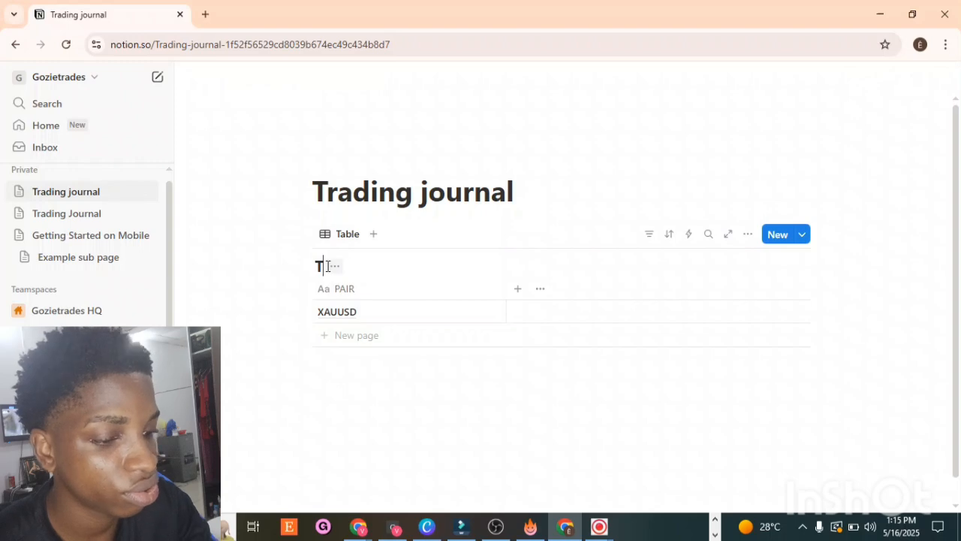
pyautogui.write('rading')
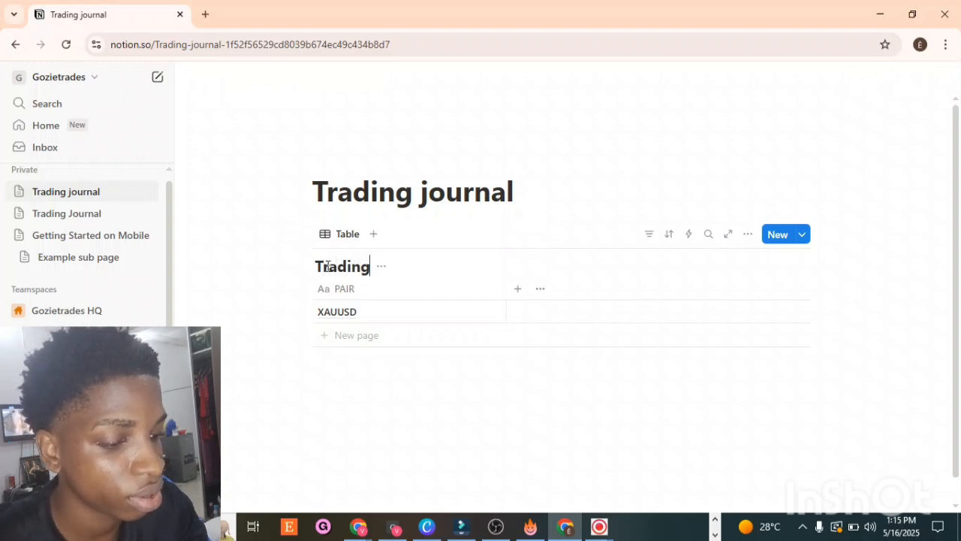
pyautogui.write(' Jout')
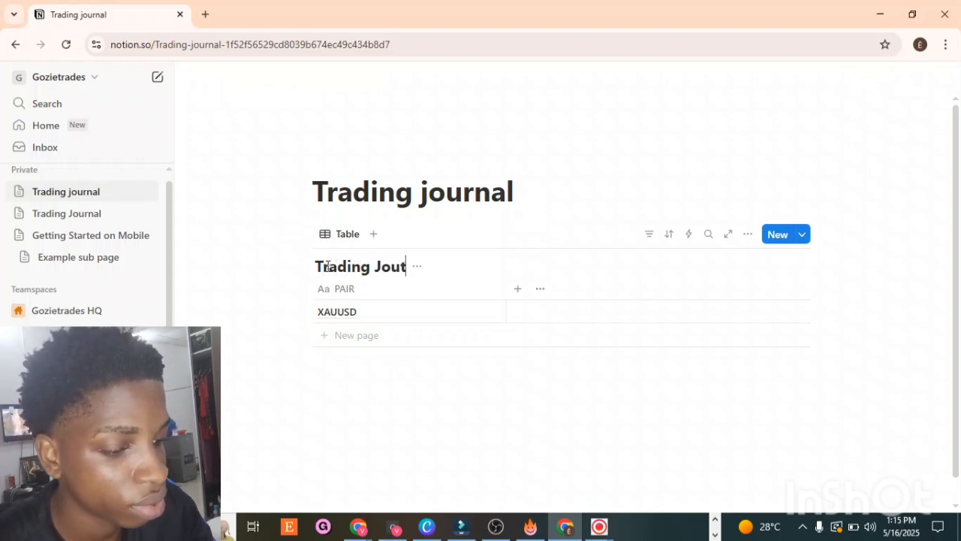
pyautogui.press('BackSpace')
pyautogui.write('r')
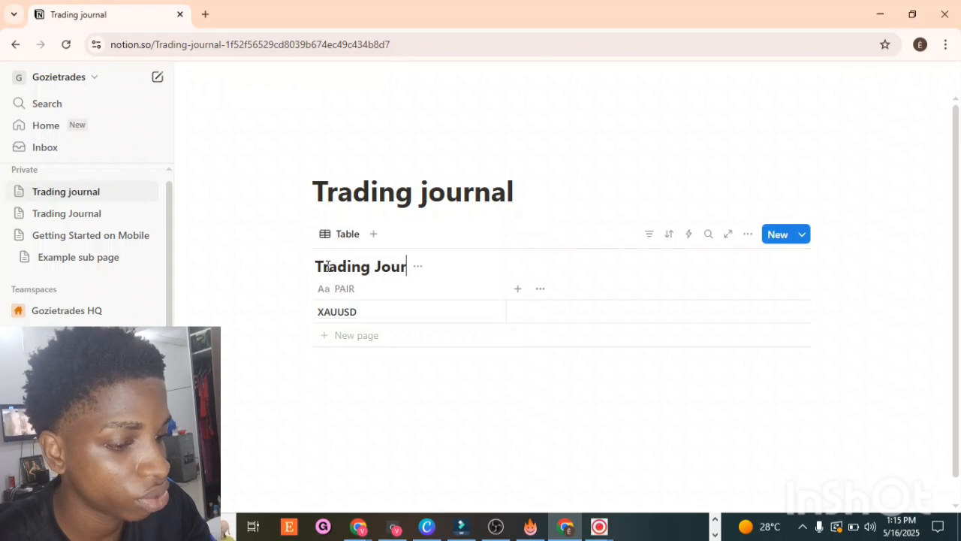
pyautogui.write('nal')
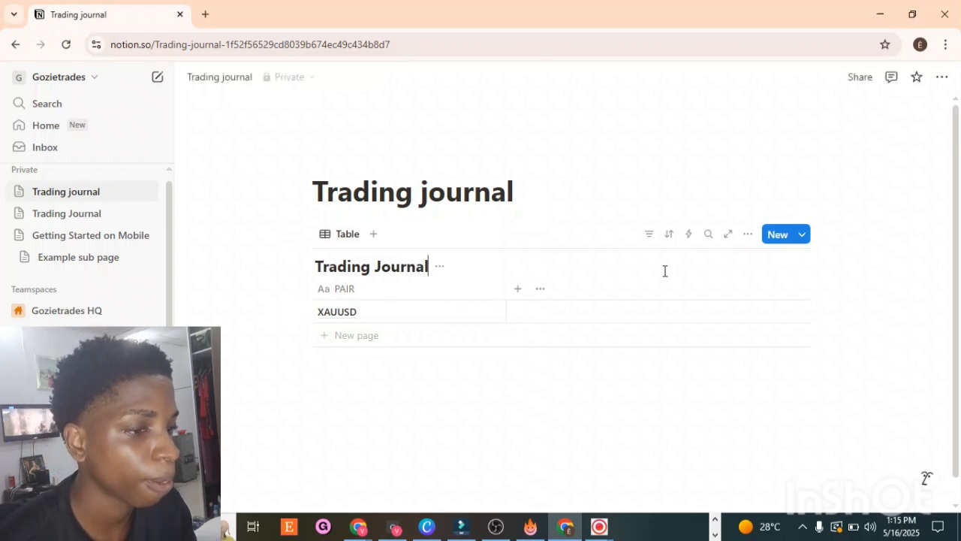
# Step: Change the PAIR column's icon to one picked from the icon library
pyautogui.click(328, 294)
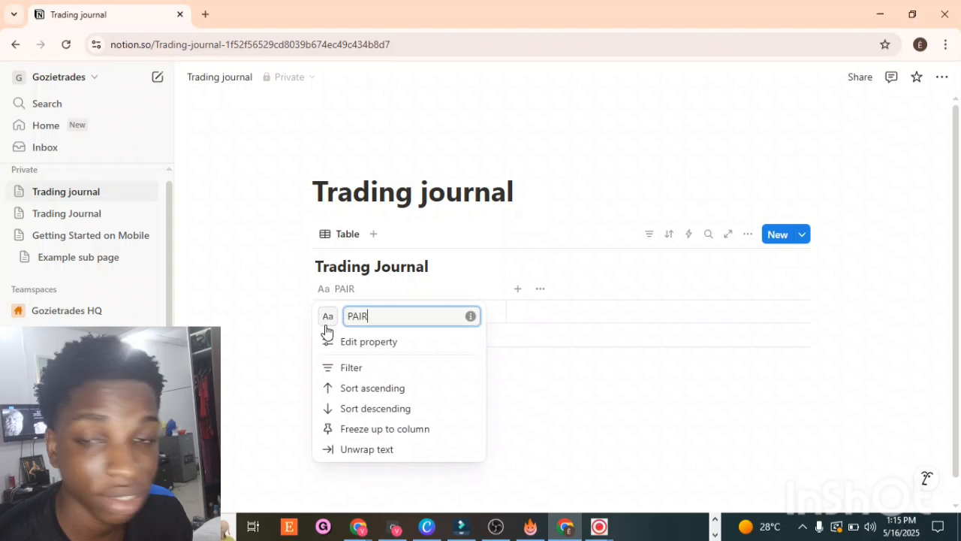
pyautogui.click(327, 326)
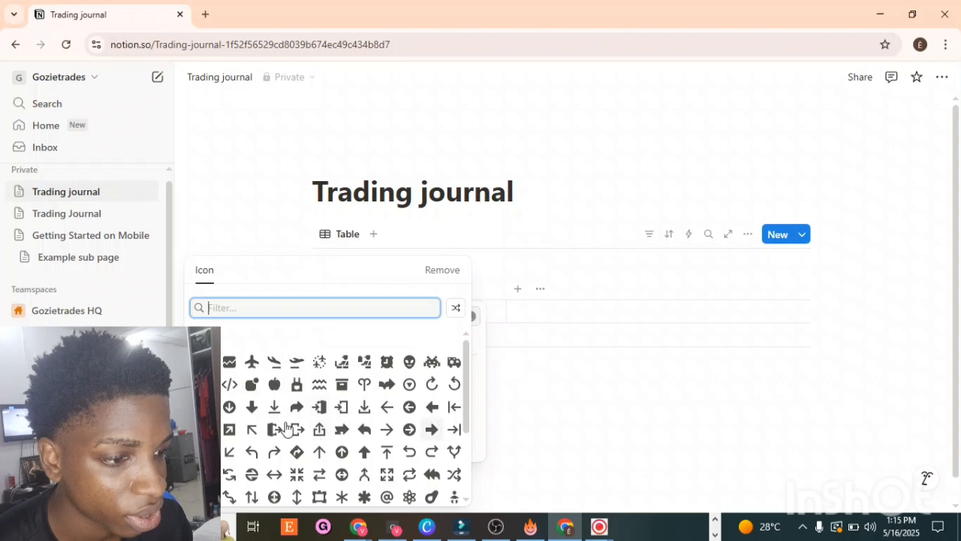
pyautogui.click(348, 479)
pyautogui.click(547, 424)
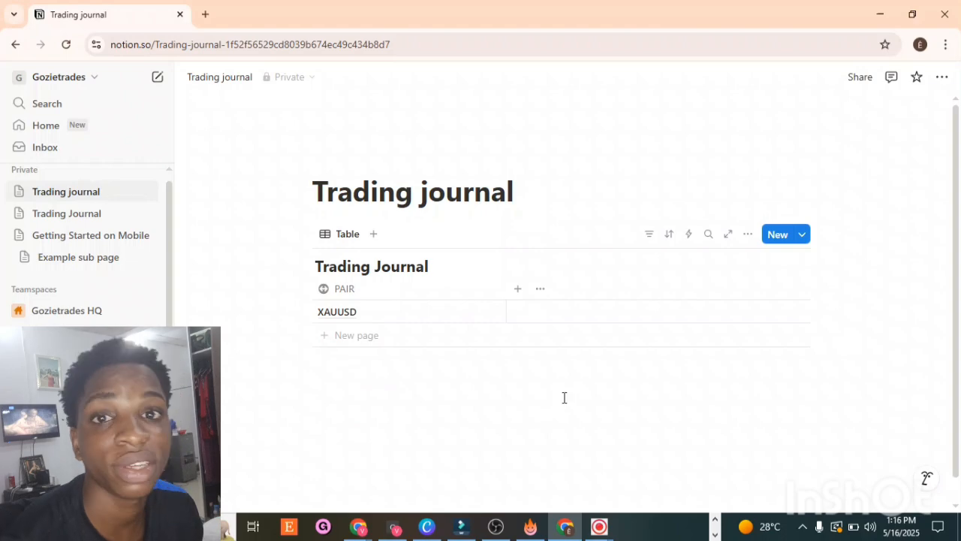
# Step: Add a new Date property column to the table
pyautogui.click(516, 290)
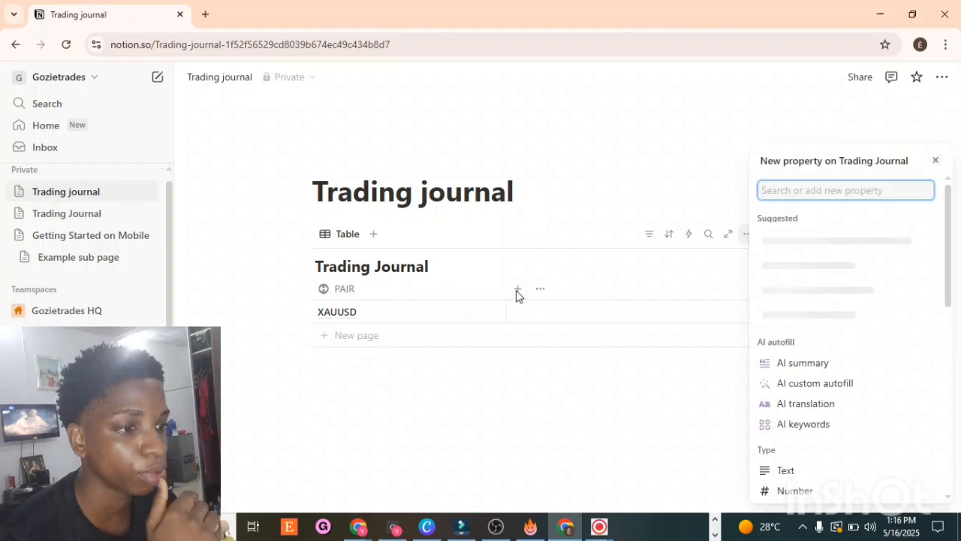
pyautogui.click(582, 291)
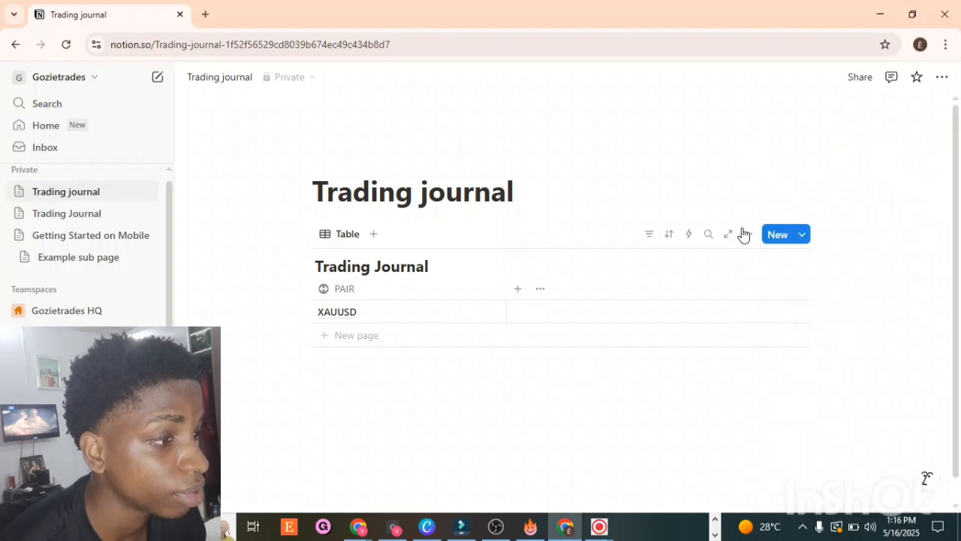
pyautogui.click(516, 291)
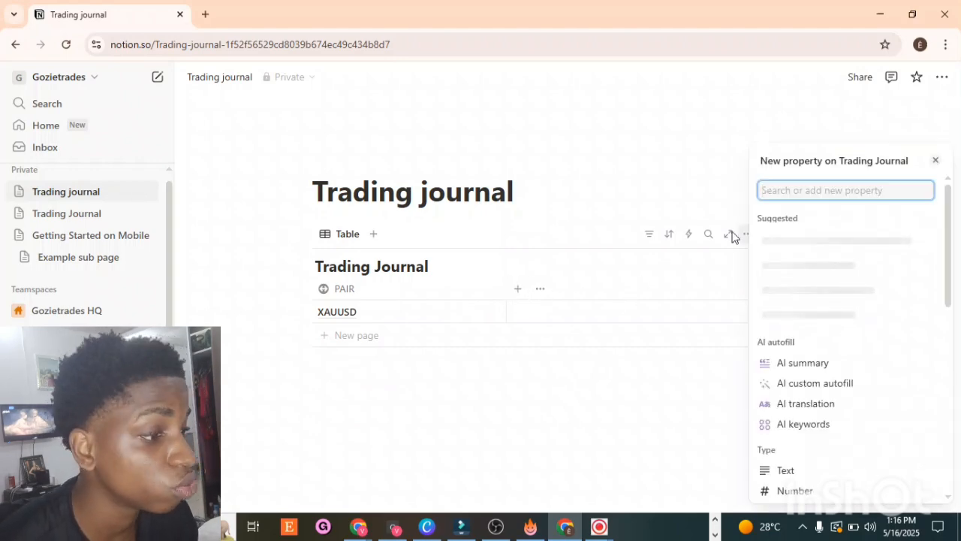
pyautogui.write('datw')
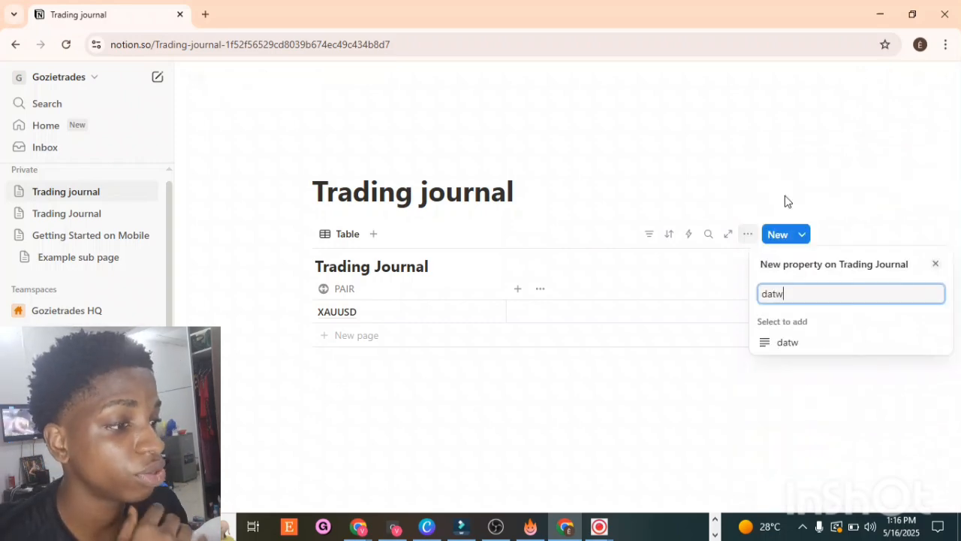
pyautogui.press('BackSpace')
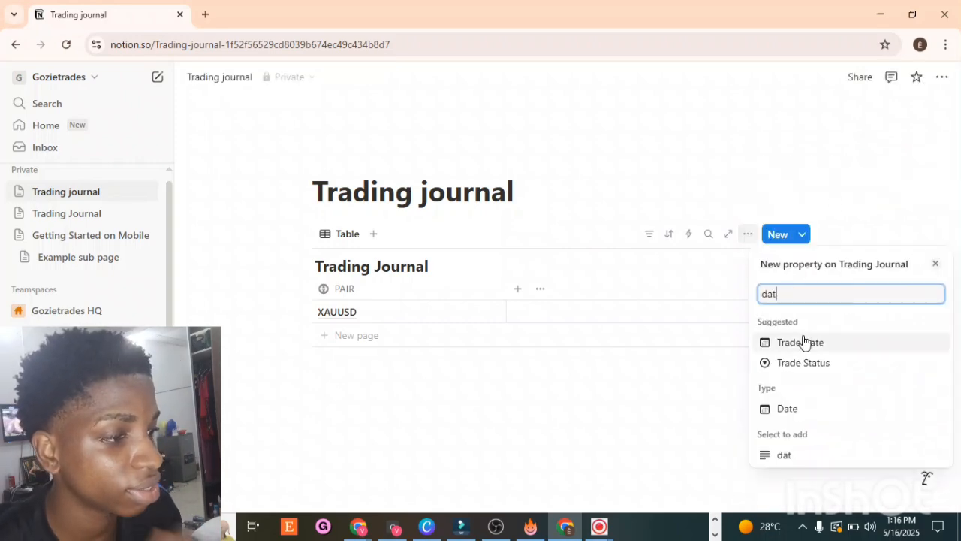
pyautogui.click(801, 413)
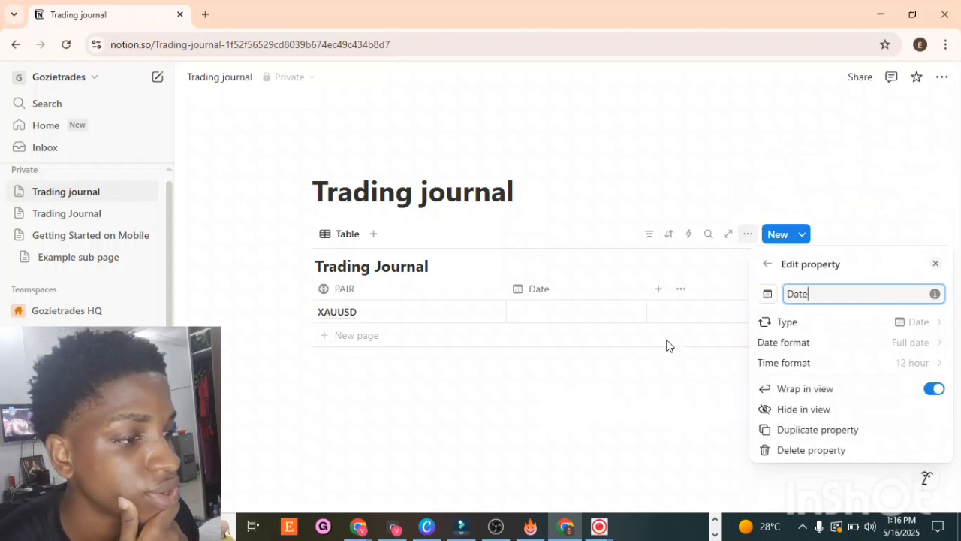
pyautogui.click(575, 315)
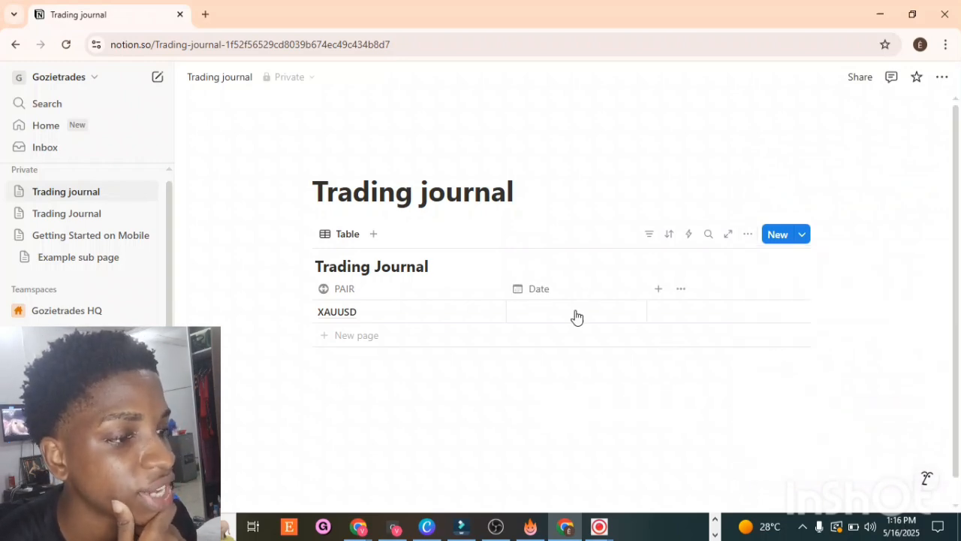
# Step: Set the first row's date to May 12, 2025
pyautogui.click(575, 316)
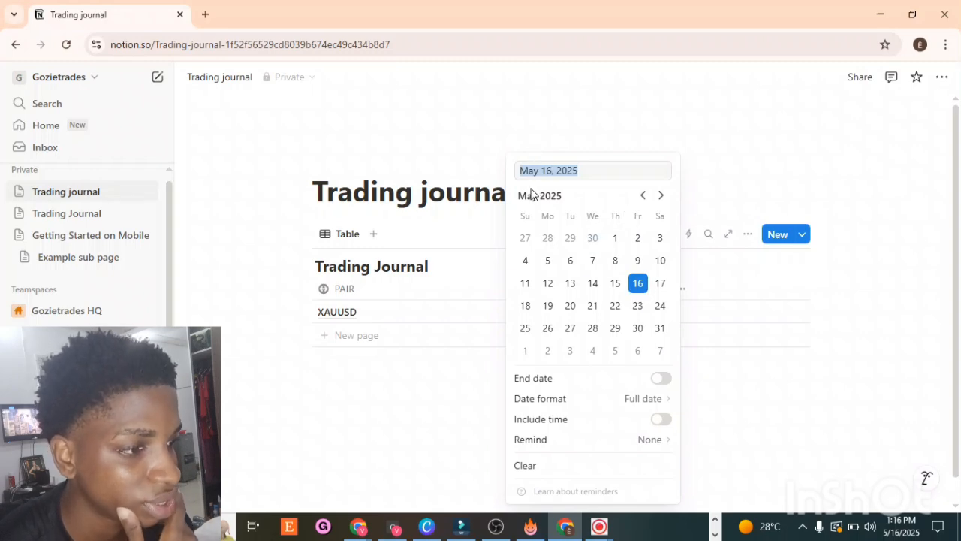
pyautogui.click(549, 285)
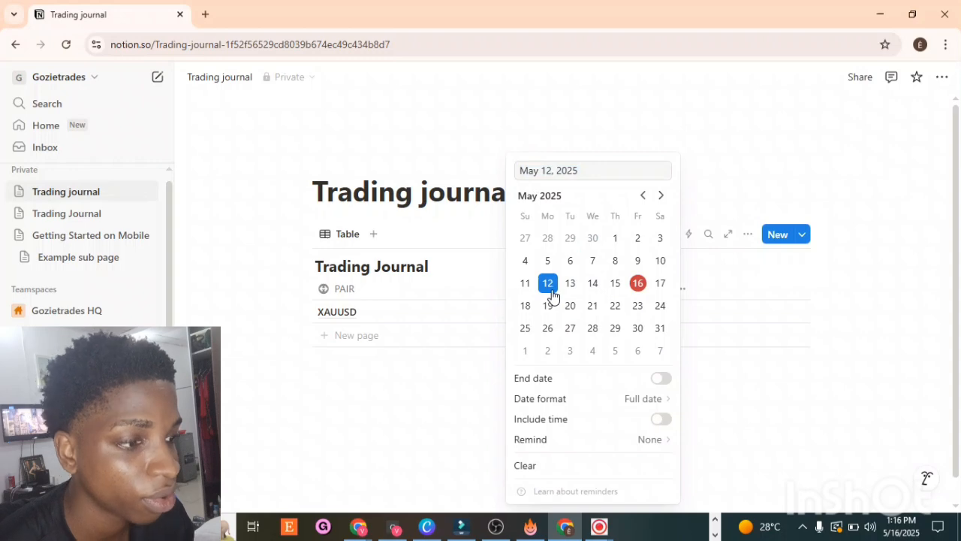
pyautogui.click(681, 103)
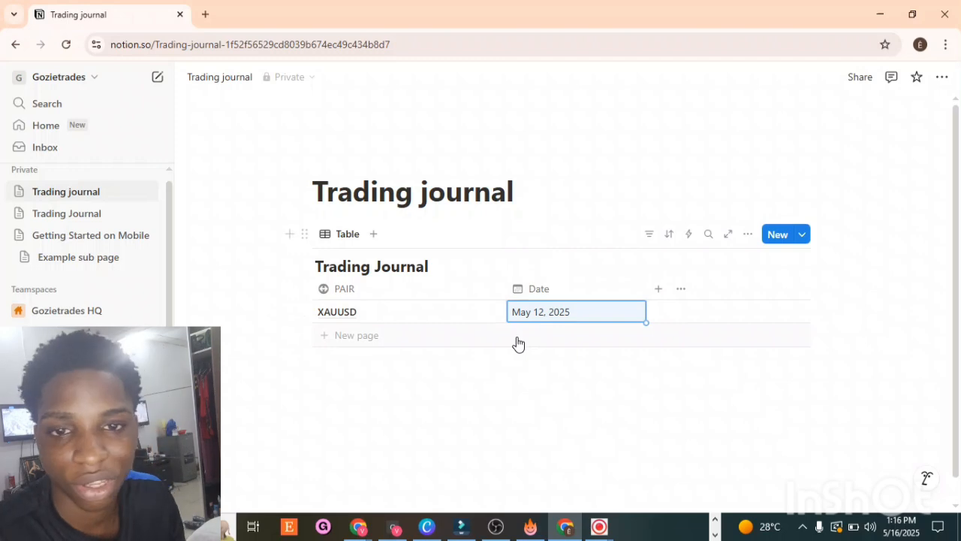
# Step: Open the existing Trading Journal page to review its table's columns, and return to the new page
pyautogui.click(74, 219)
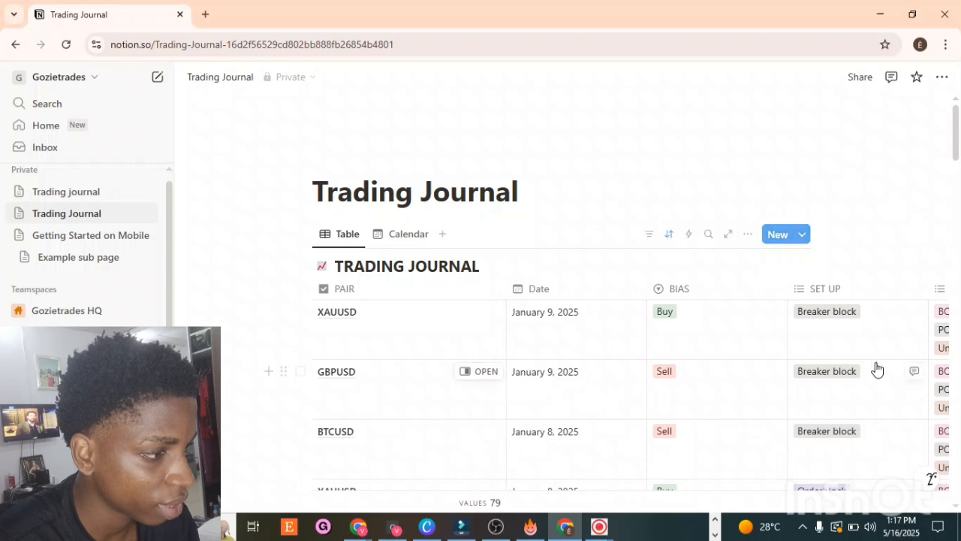
pyautogui.moveTo(857, 347); pyautogui.dragTo(874, 304)
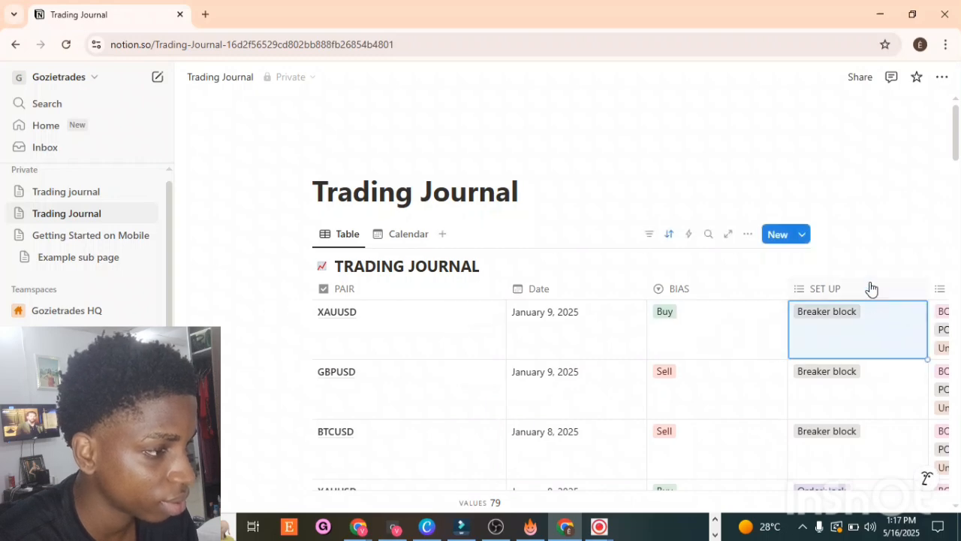
pyautogui.click(729, 236)
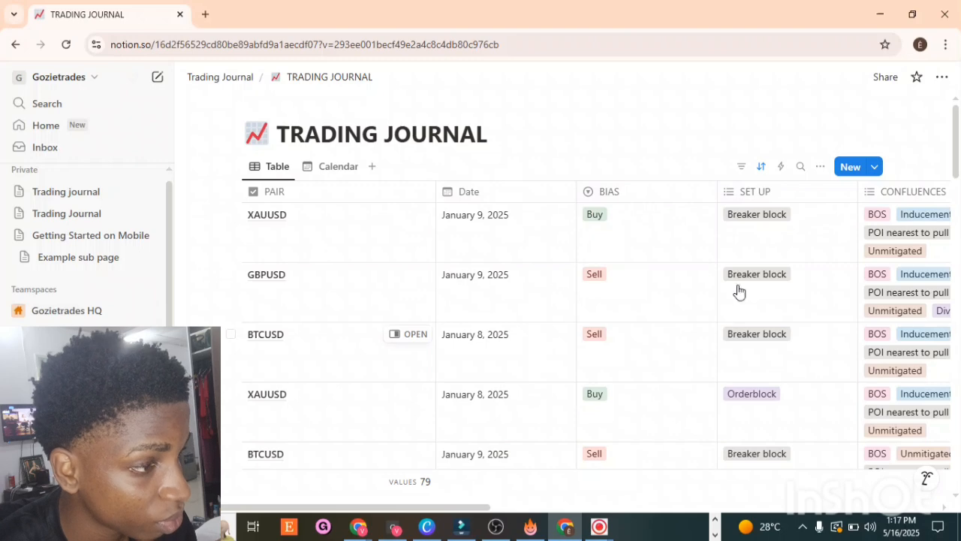
pyautogui.click(81, 192)
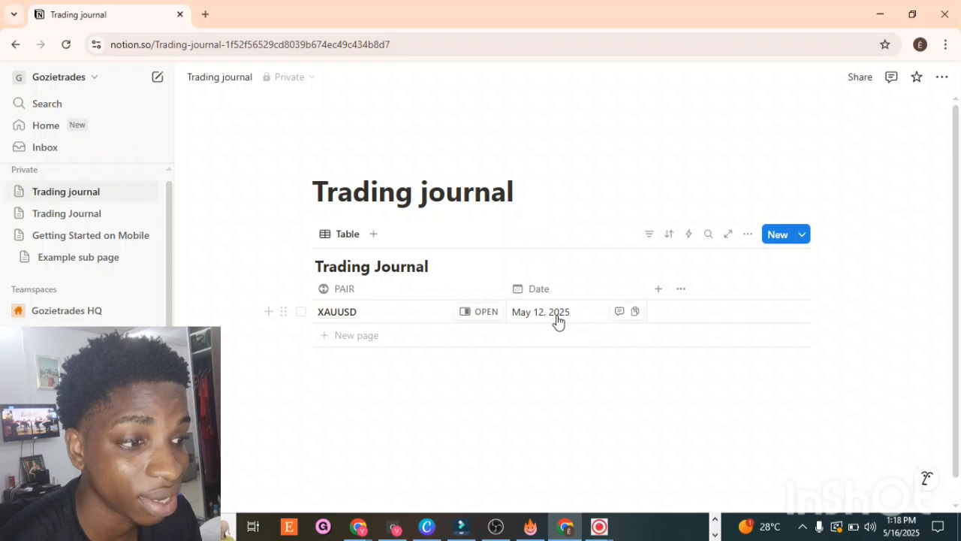
# Step: Add a new Select property column to the table
pyautogui.click(665, 294)
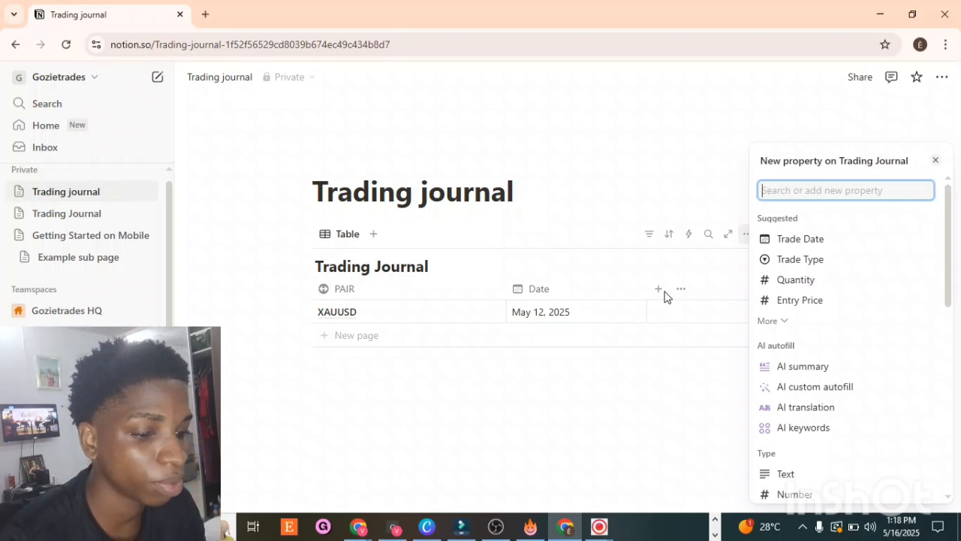
pyautogui.write('sel')
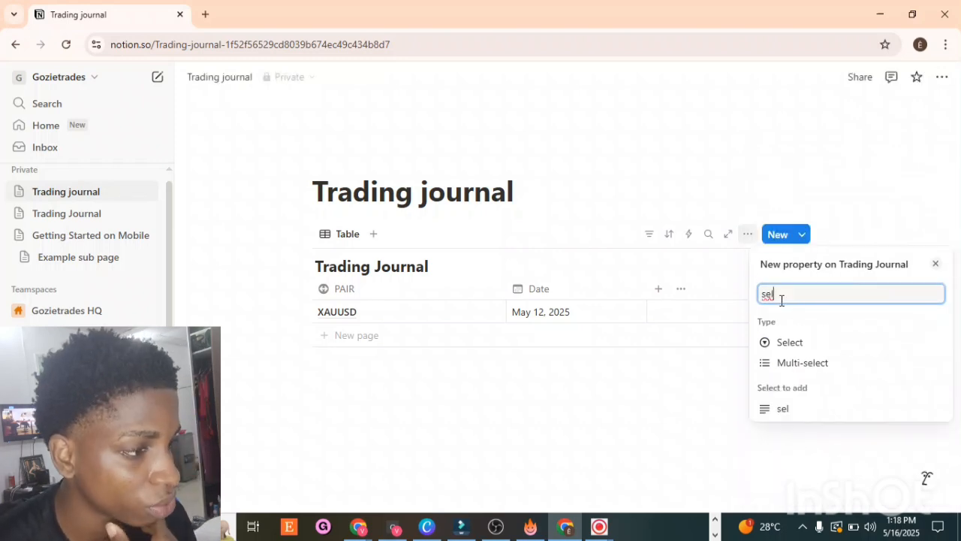
pyautogui.click(804, 343)
pyautogui.click(761, 182)
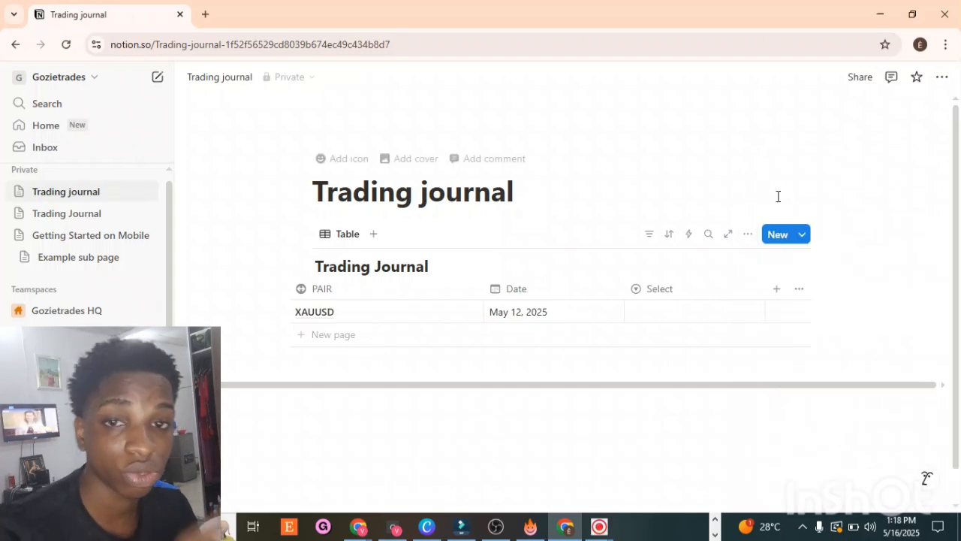
# Step: Add Buy and Sell as options of the Select property
pyautogui.click(667, 292)
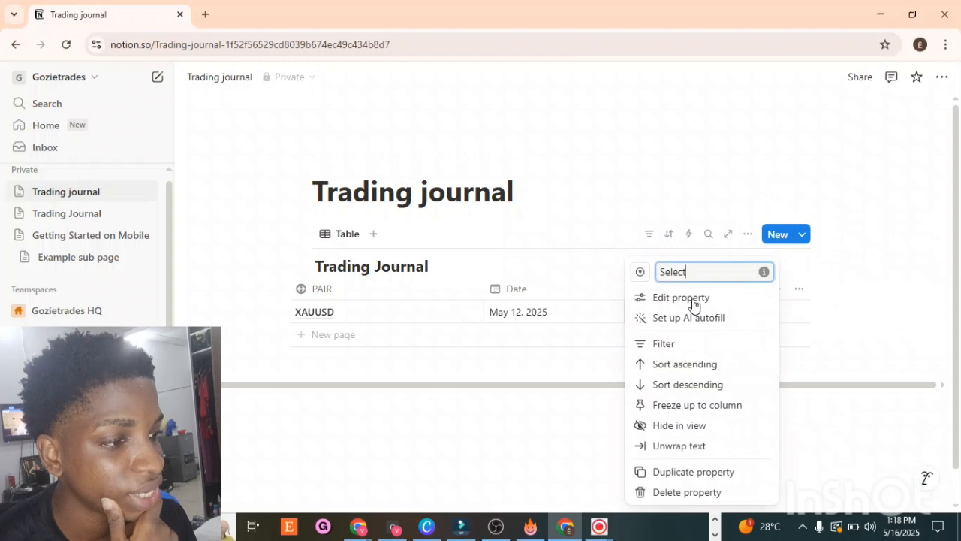
pyautogui.click(695, 300)
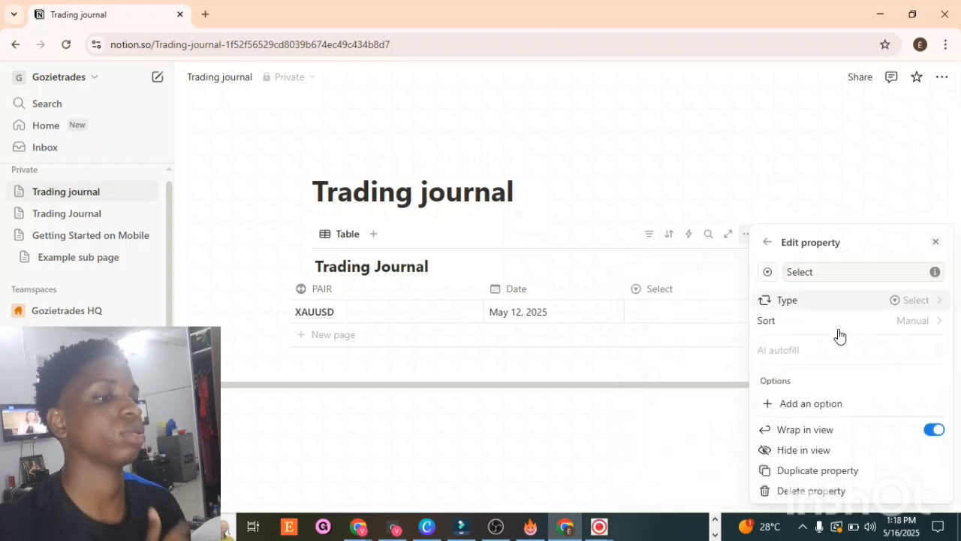
pyautogui.click(777, 405)
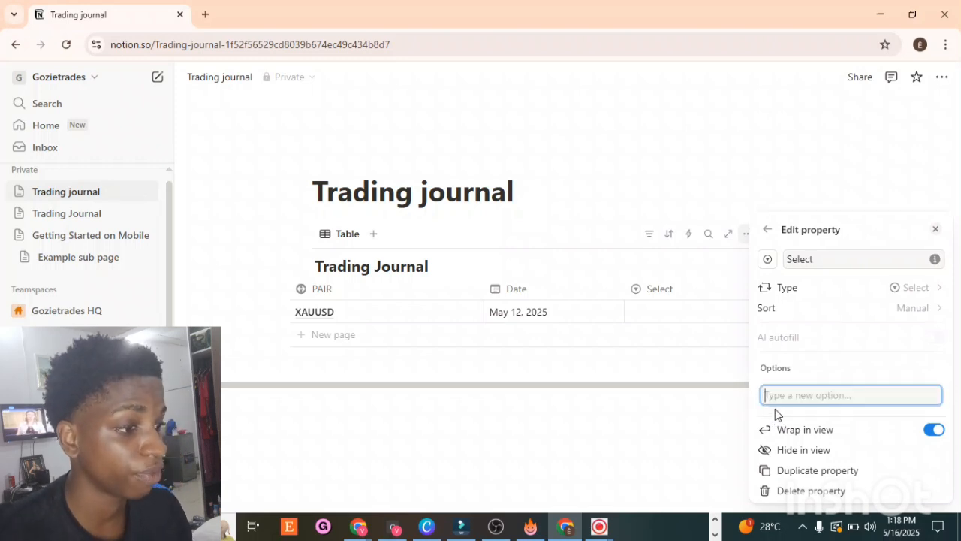
pyautogui.write('b')
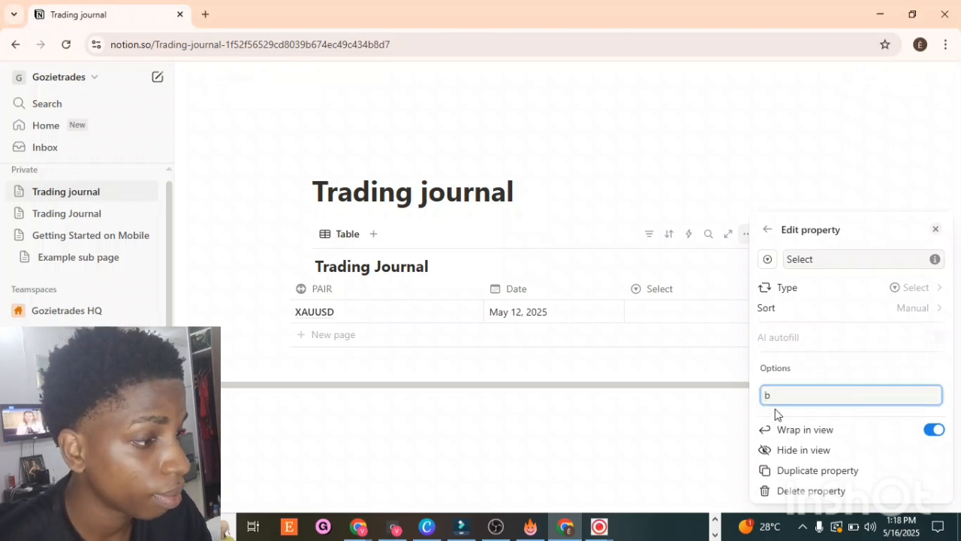
pyautogui.press('BackSpace')
pyautogui.write('BN')
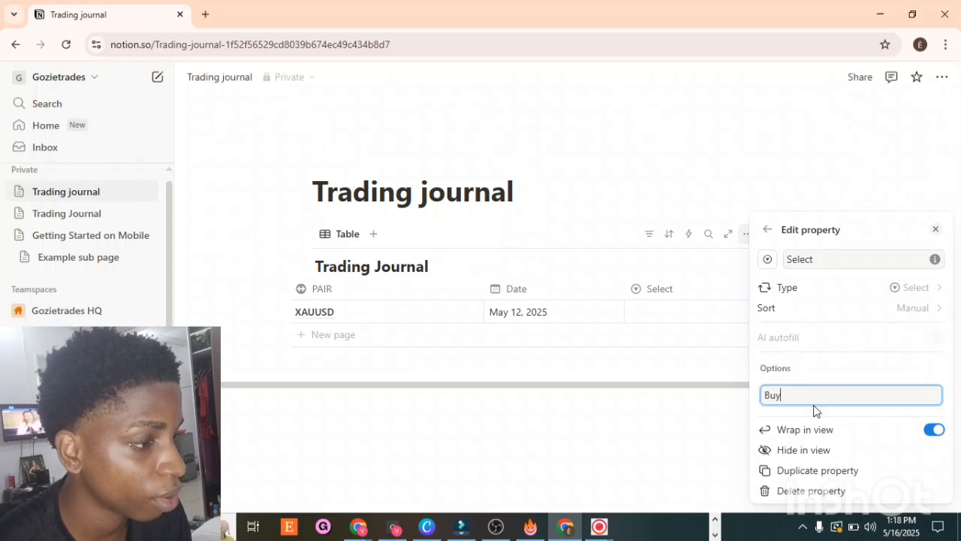
pyautogui.press('Return')
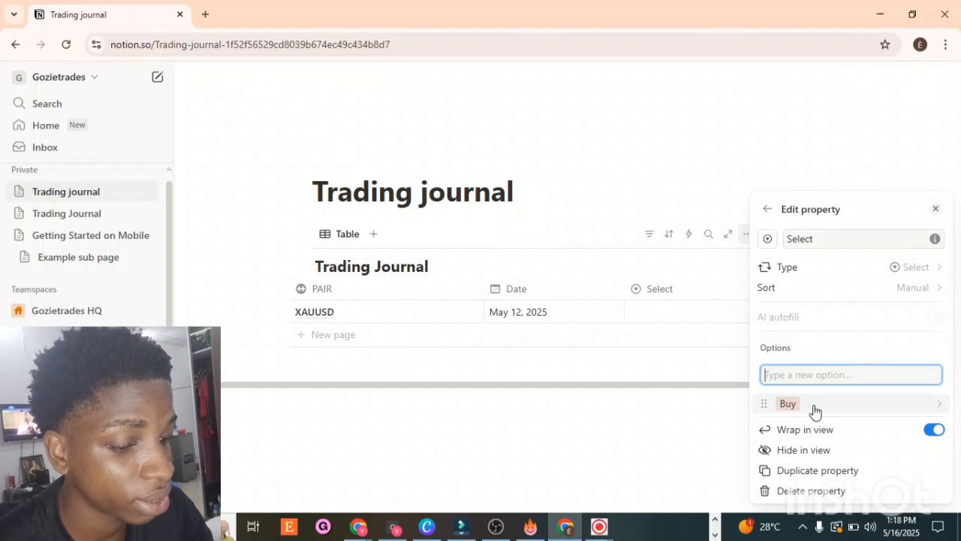
pyautogui.write('S')
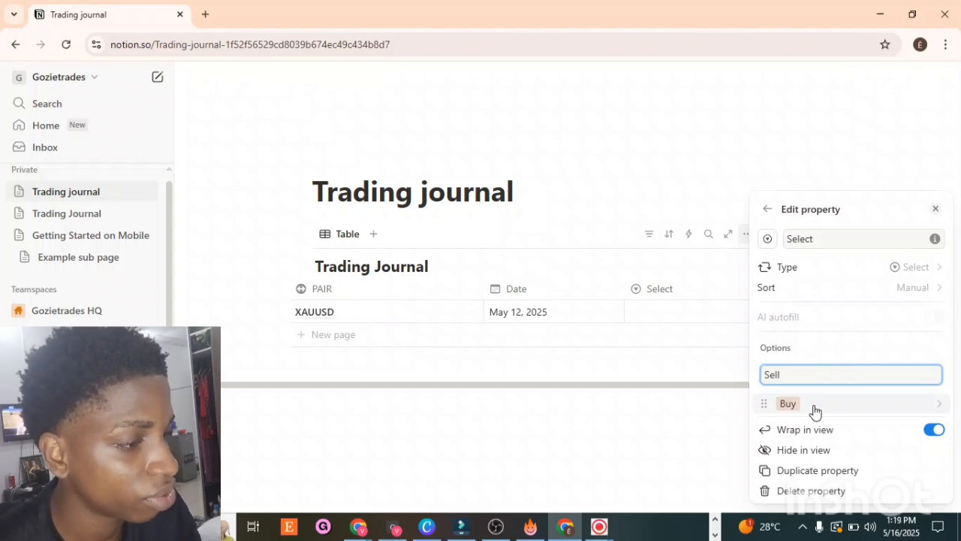
pyautogui.write('ell')
pyautogui.press('Return')
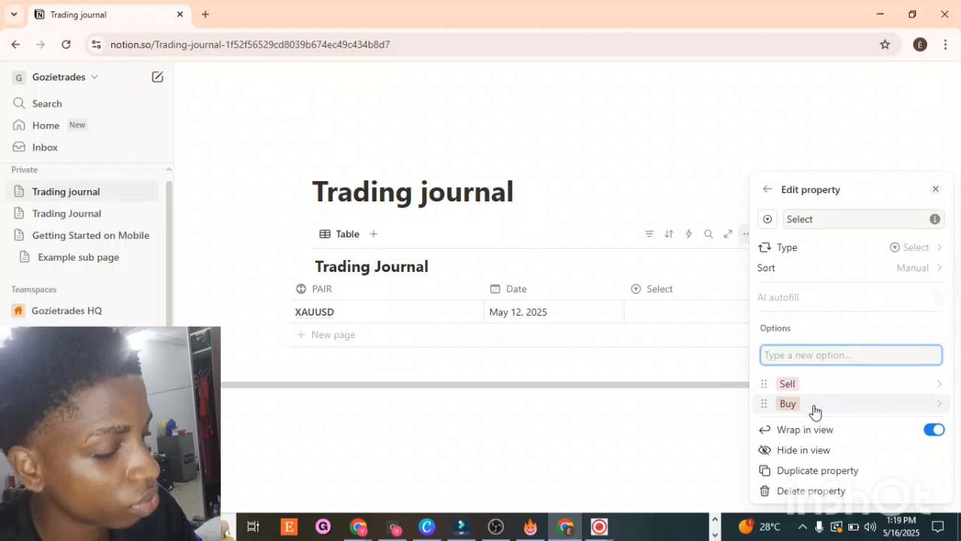
# Step: Try setting the first row's Select value to Buy and then to Sell
pyautogui.click(703, 128)
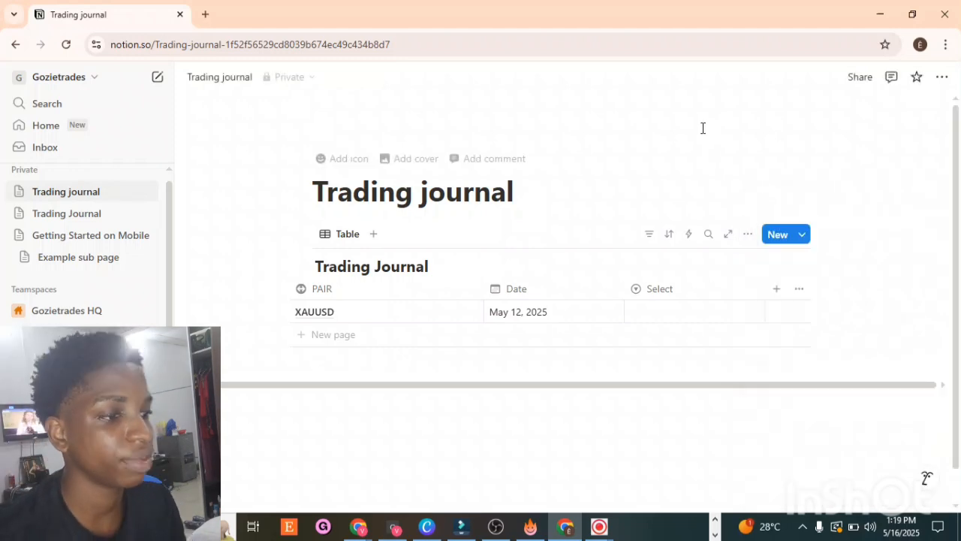
pyautogui.click(661, 313)
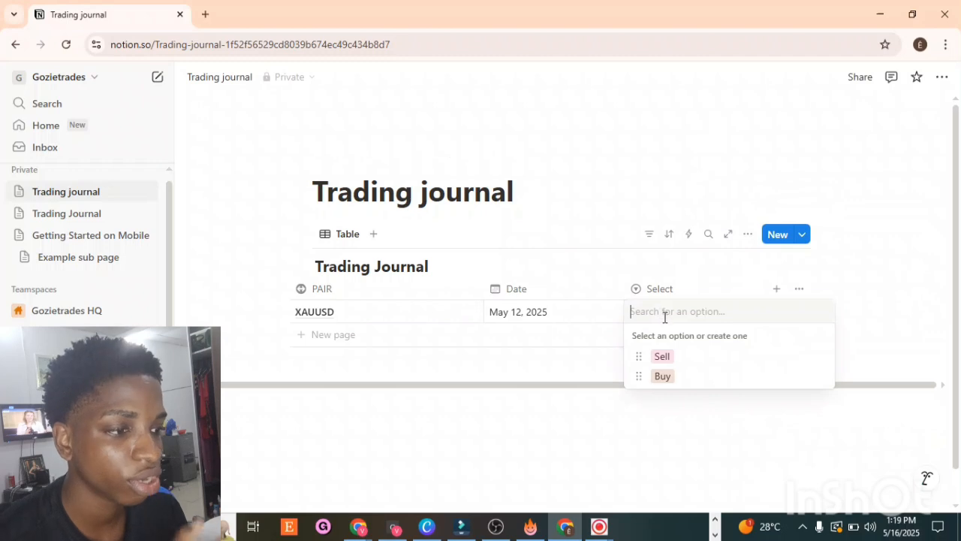
pyautogui.click(670, 374)
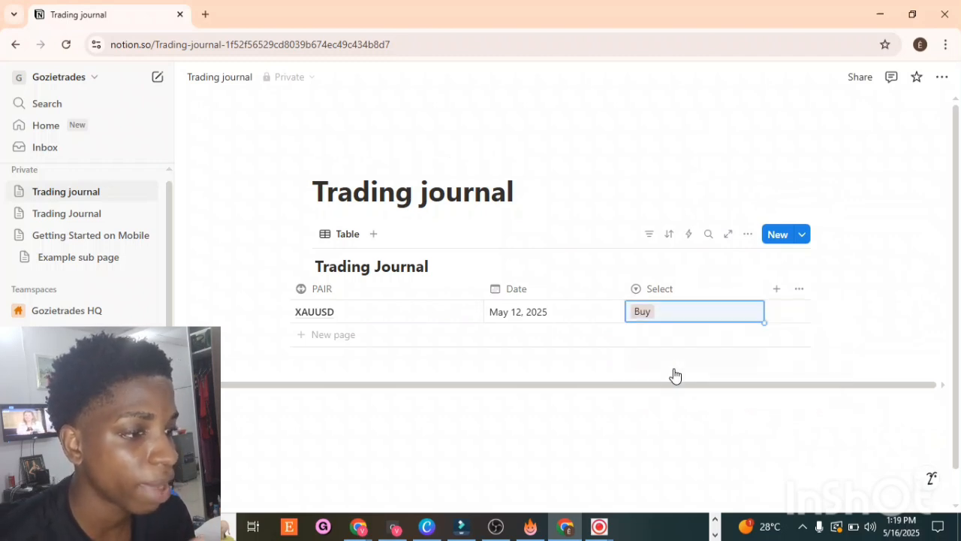
pyautogui.click(681, 317)
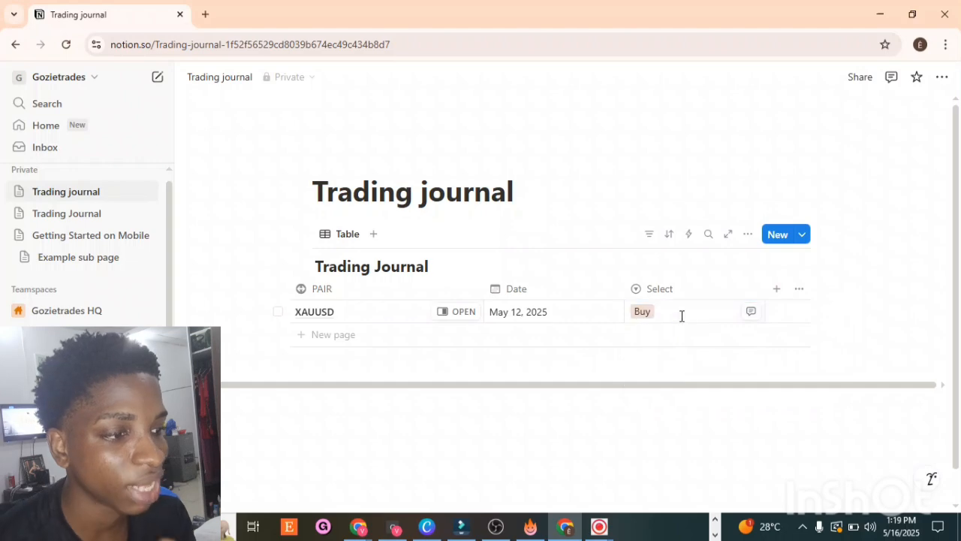
pyautogui.click(662, 357)
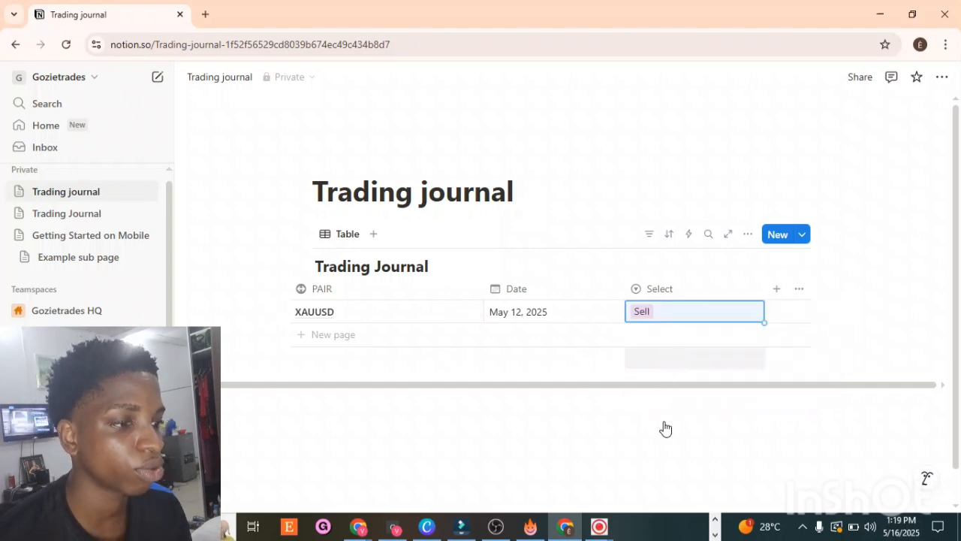
# Step: Change the Sell option's colour to Red and the Buy option's colour to Green
pyautogui.click(666, 293)
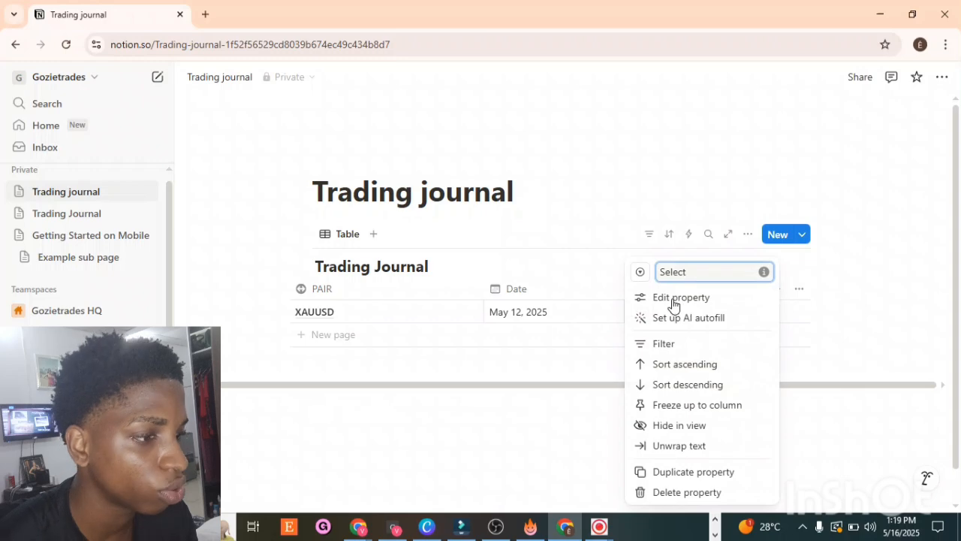
pyautogui.click(673, 300)
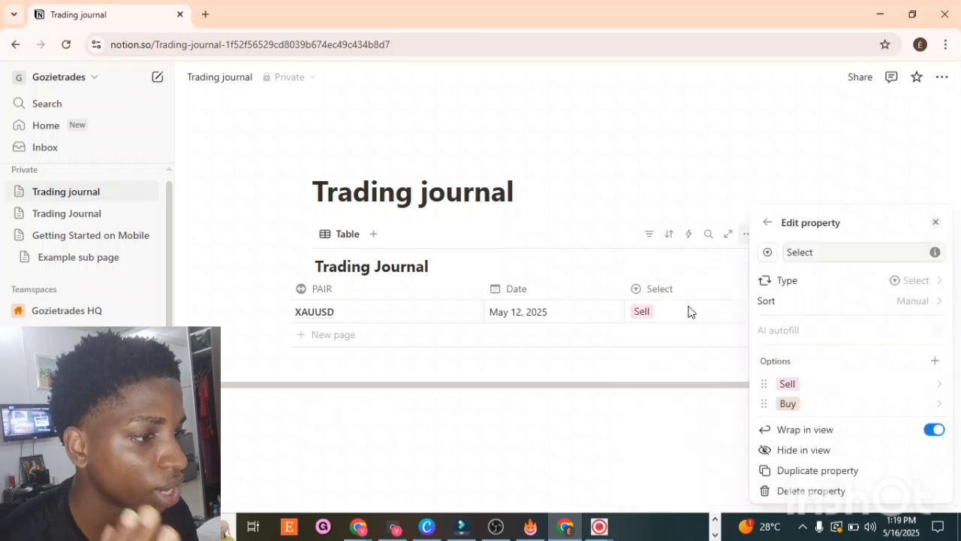
pyautogui.click(788, 385)
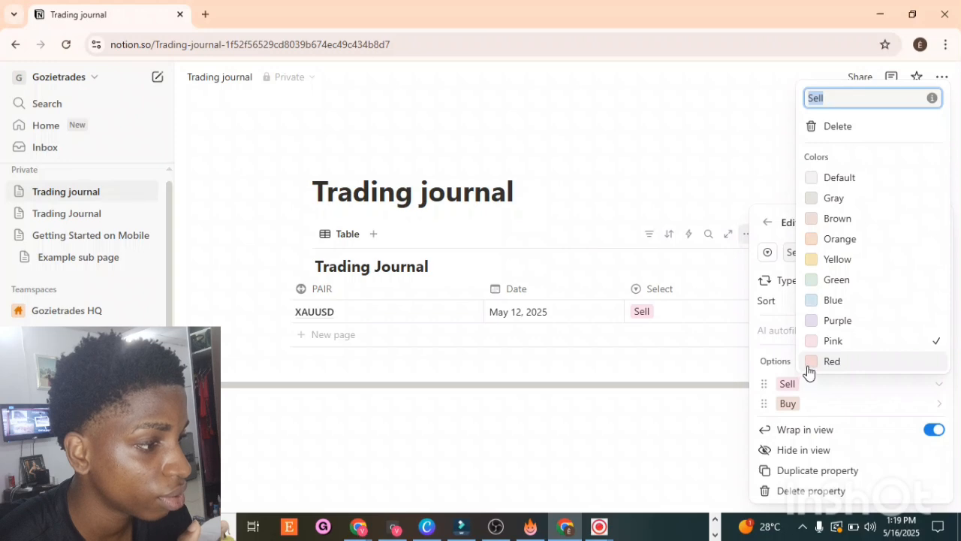
pyautogui.click(809, 365)
pyautogui.click(787, 411)
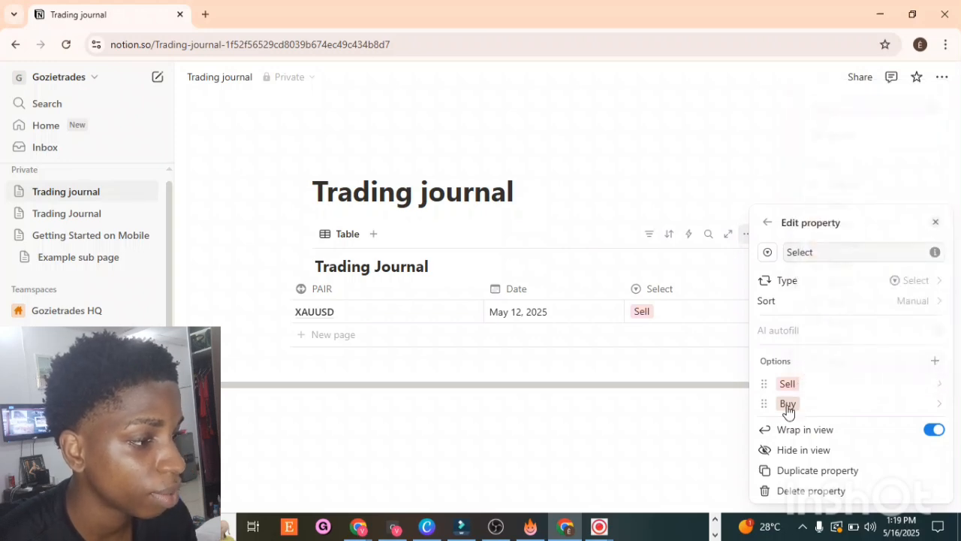
pyautogui.click(787, 409)
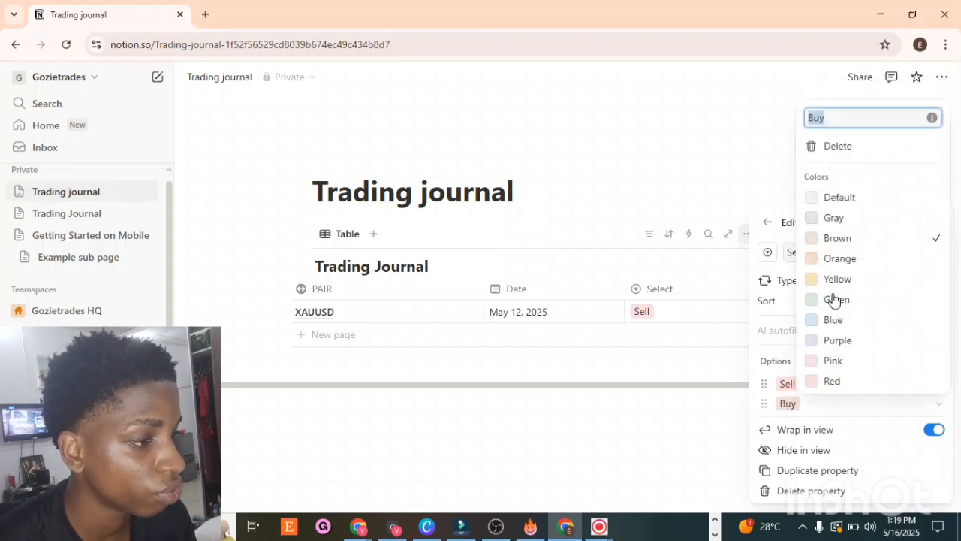
pyautogui.click(810, 308)
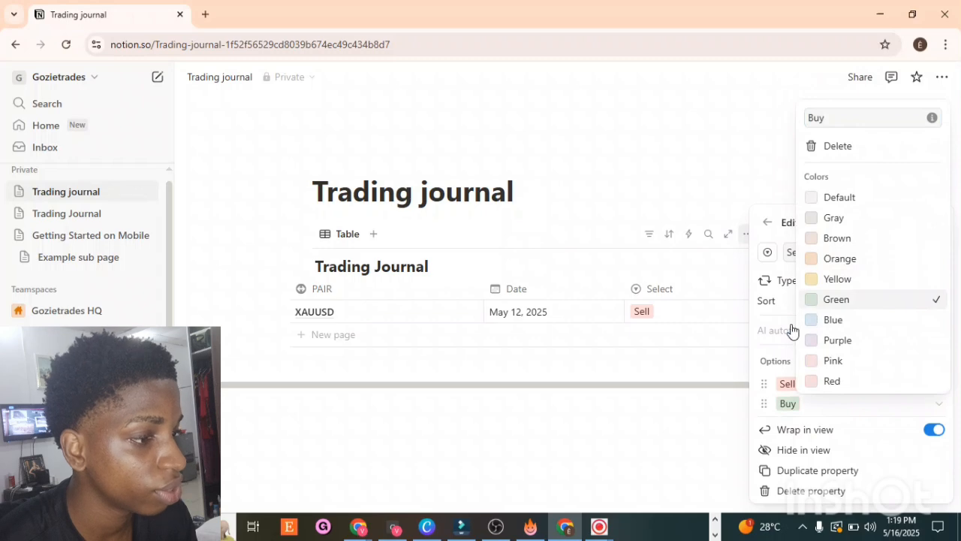
pyautogui.click(704, 379)
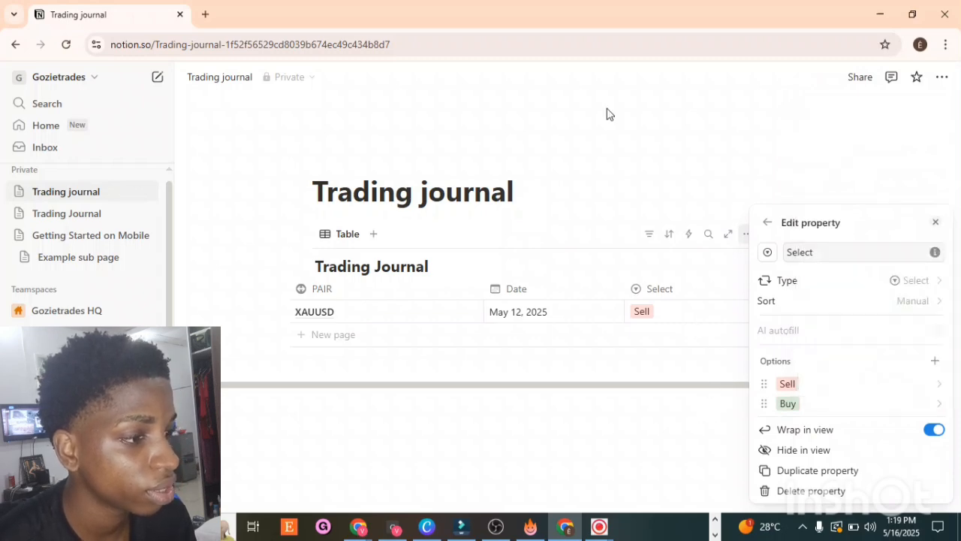
pyautogui.click(607, 114)
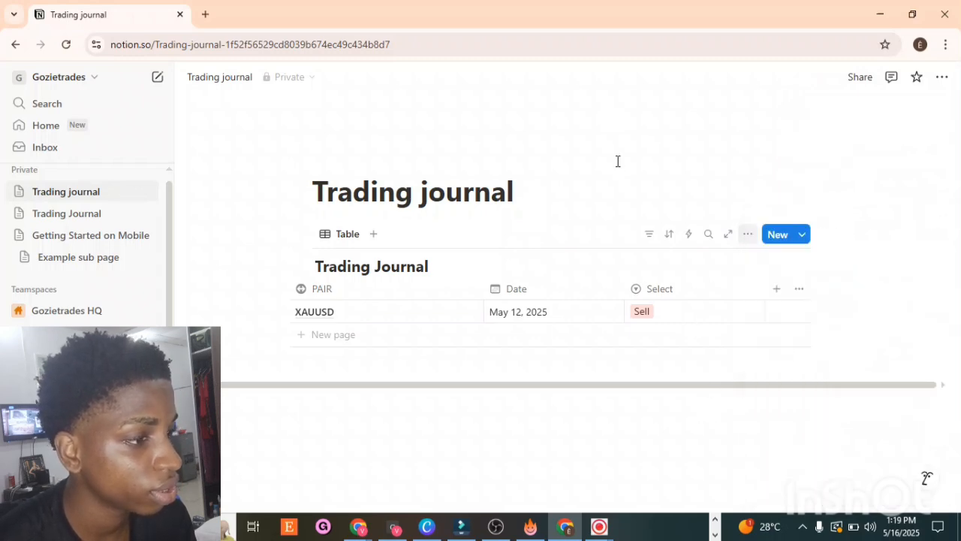
# Step: Set the first row's Select value to Buy
pyautogui.click(645, 316)
pyautogui.click(660, 378)
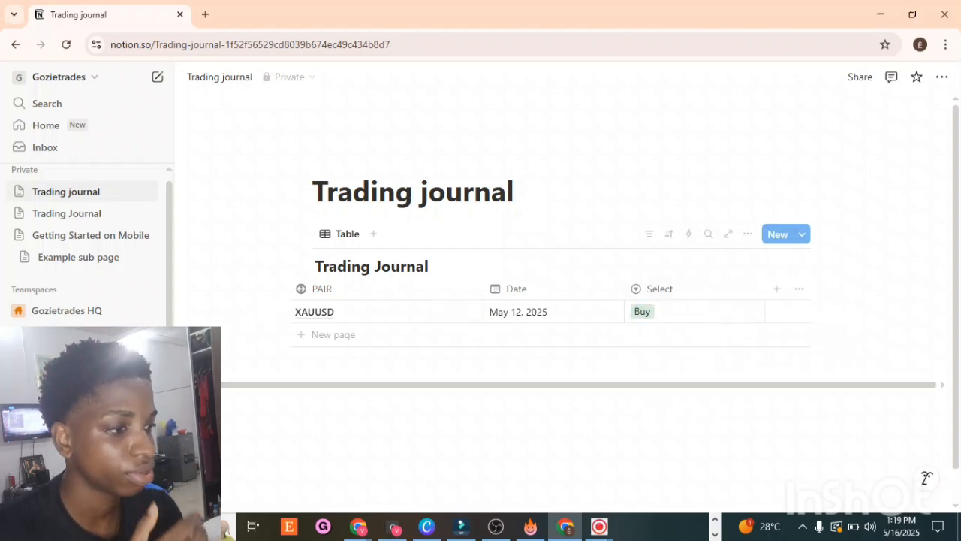
# Step: Review the existing Trading Journal table's columns and values, and return to the new page
pyautogui.click(95, 214)
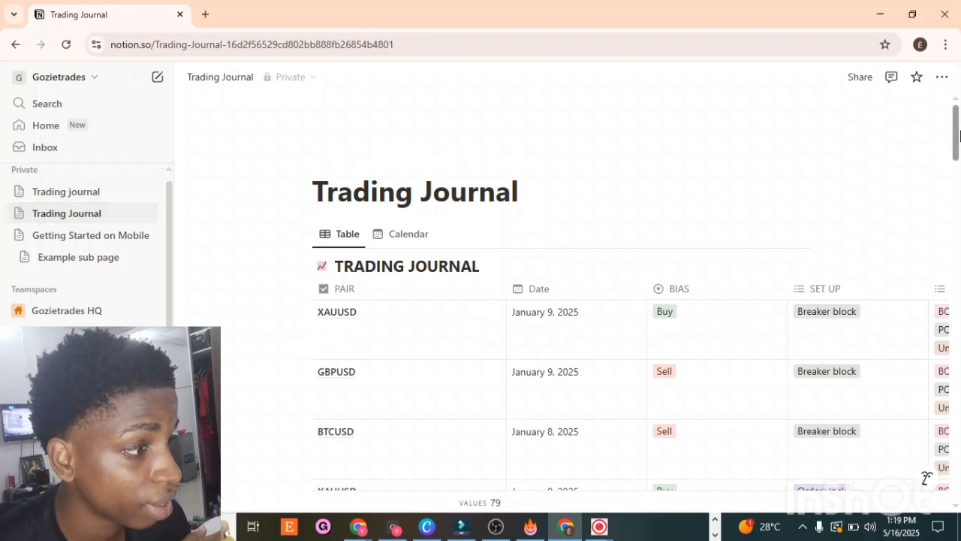
pyautogui.moveTo(960, 133); pyautogui.dragTo(948, 501)
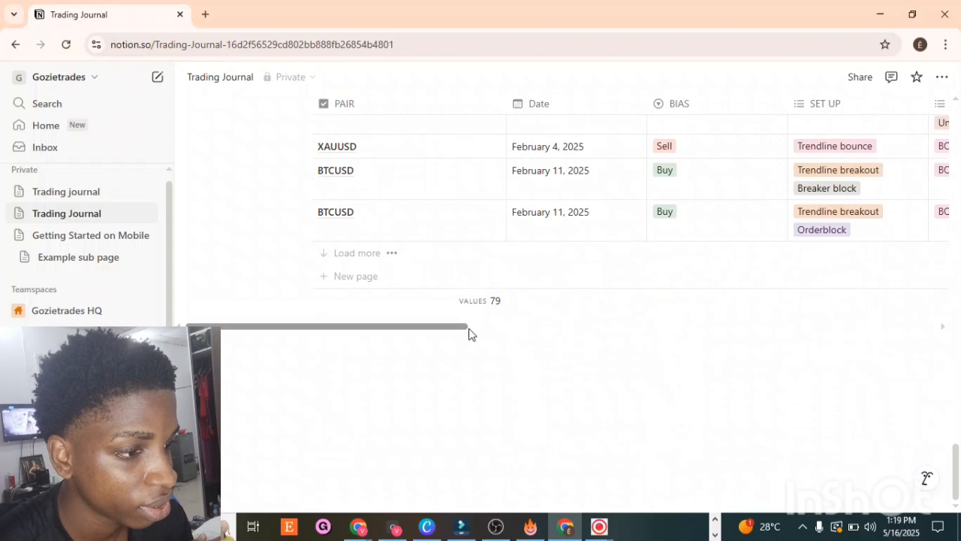
pyautogui.moveTo(469, 329); pyautogui.dragTo(627, 336)
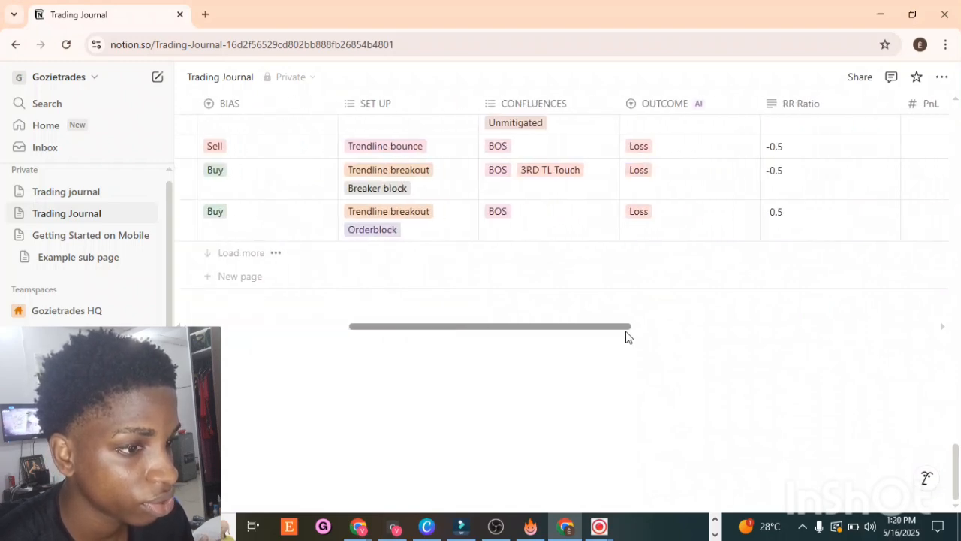
pyautogui.scroll(1, 756, 304)
pyautogui.moveTo(959, 246); pyautogui.dragTo(954, 67)
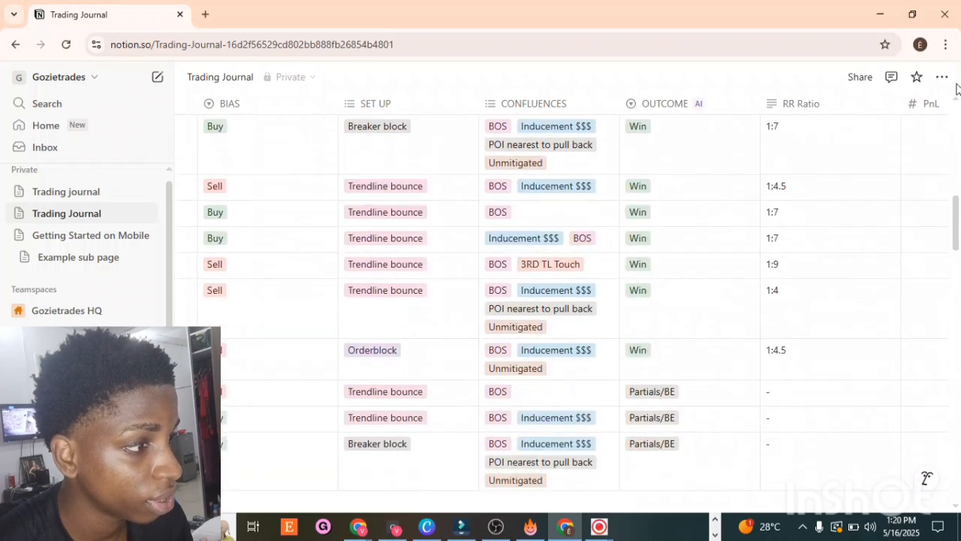
pyautogui.click(957, 101)
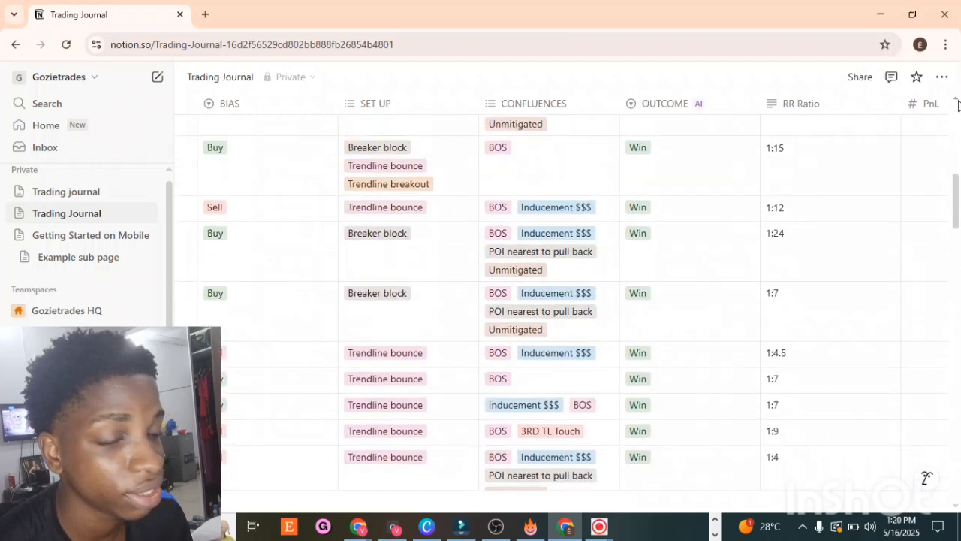
pyautogui.click(958, 100)
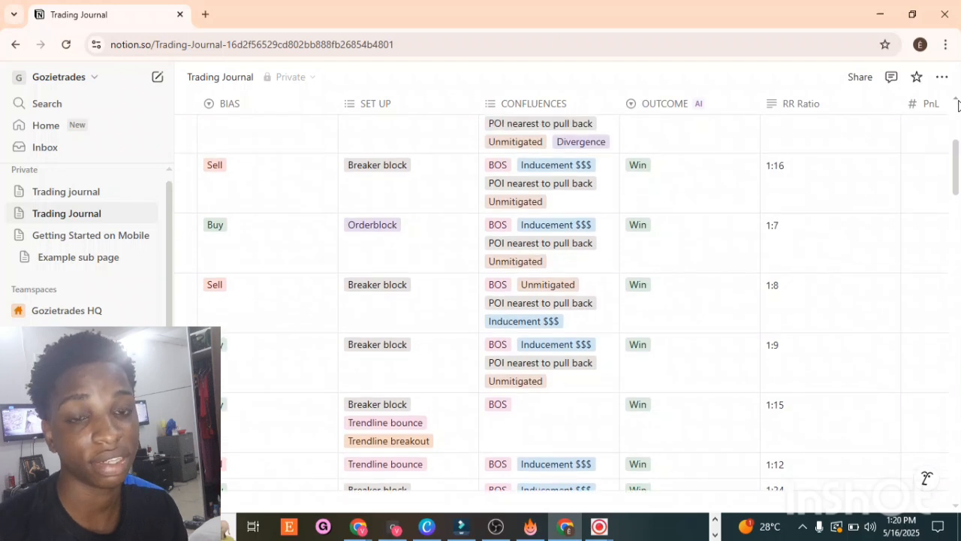
pyautogui.click(957, 101)
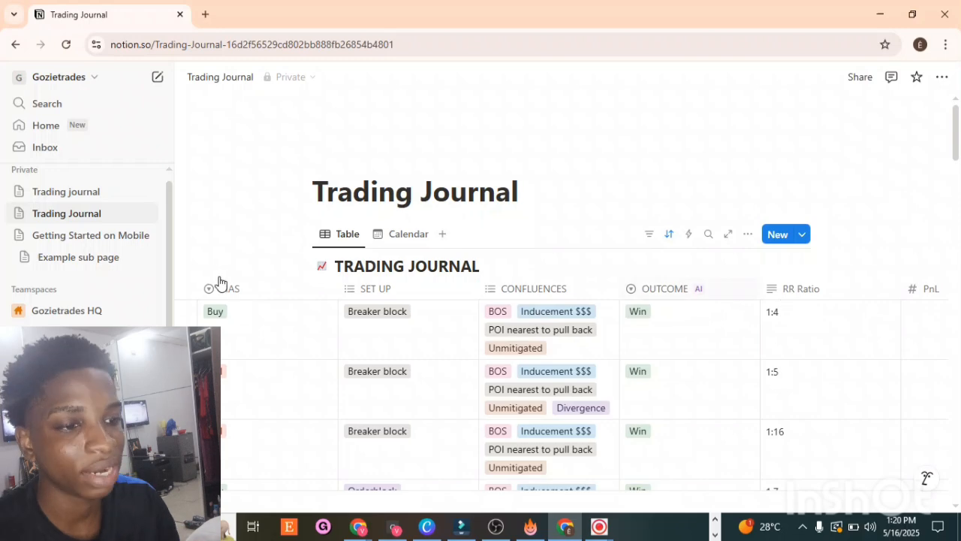
pyautogui.click(71, 196)
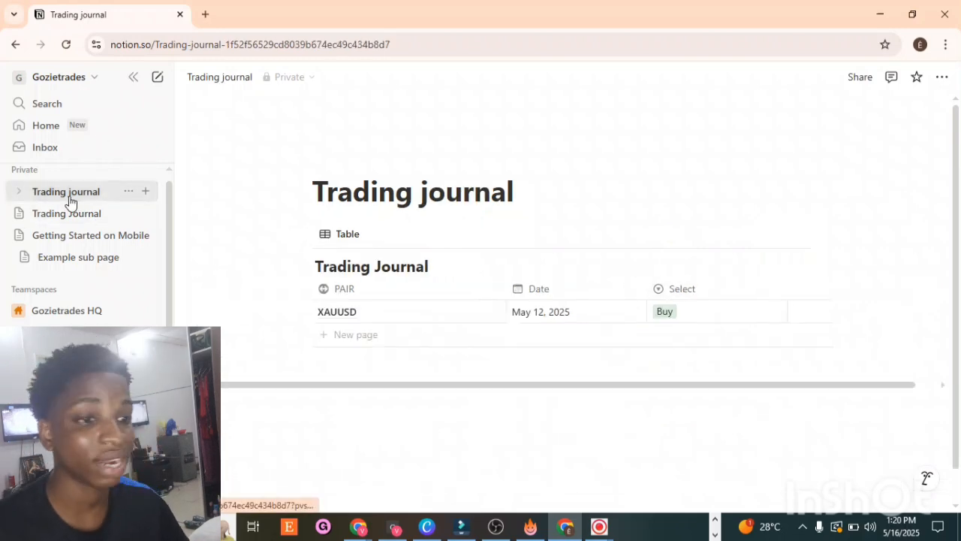
# Step: Open the existing Trading Journal's Calendar view and browse back through earlier months
pyautogui.click(37, 220)
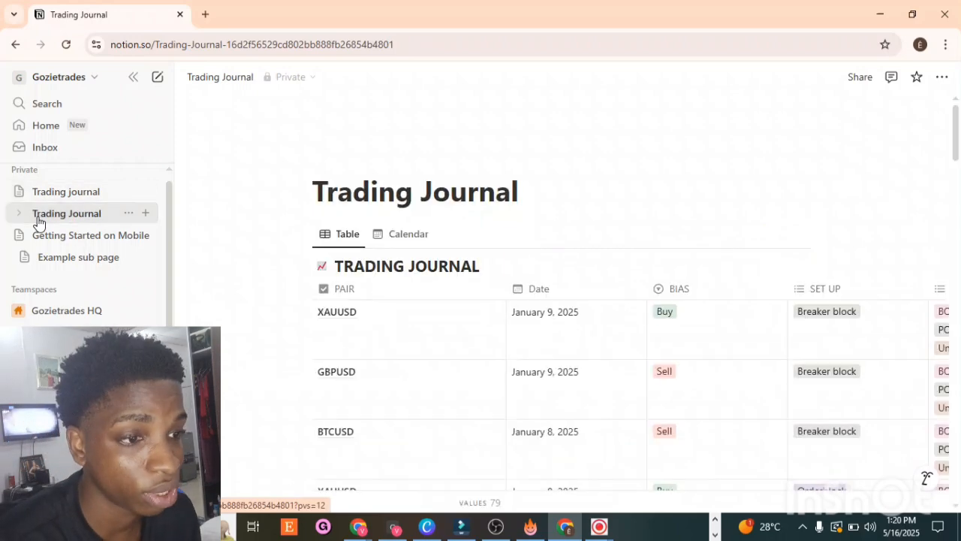
pyautogui.click(389, 237)
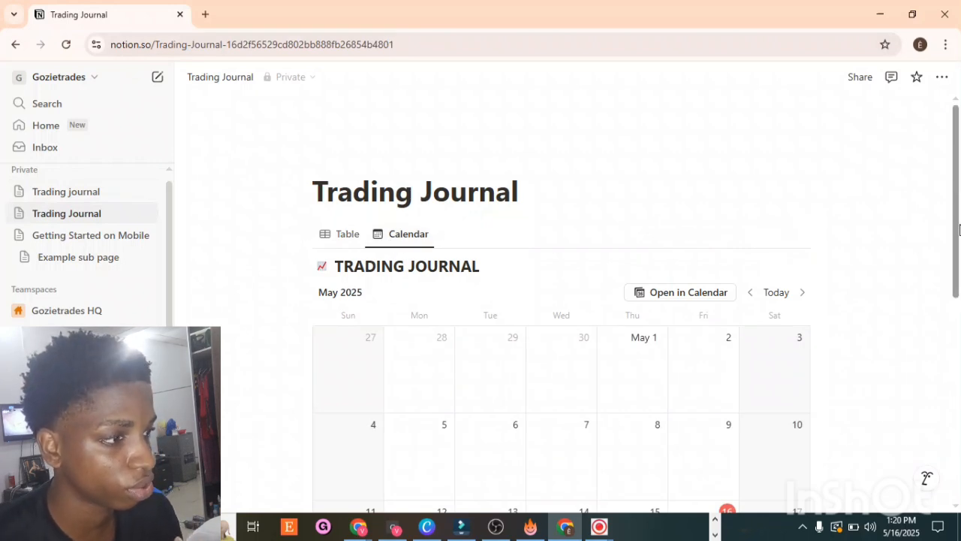
pyautogui.scroll(-3, 959, 280)
pyautogui.moveTo(960, 279); pyautogui.dragTo(959, 278)
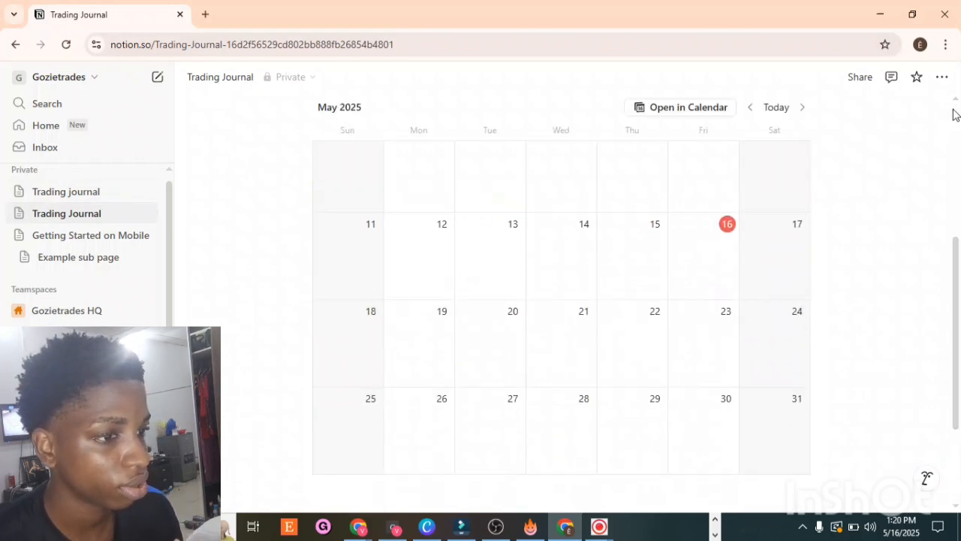
pyautogui.click(748, 110)
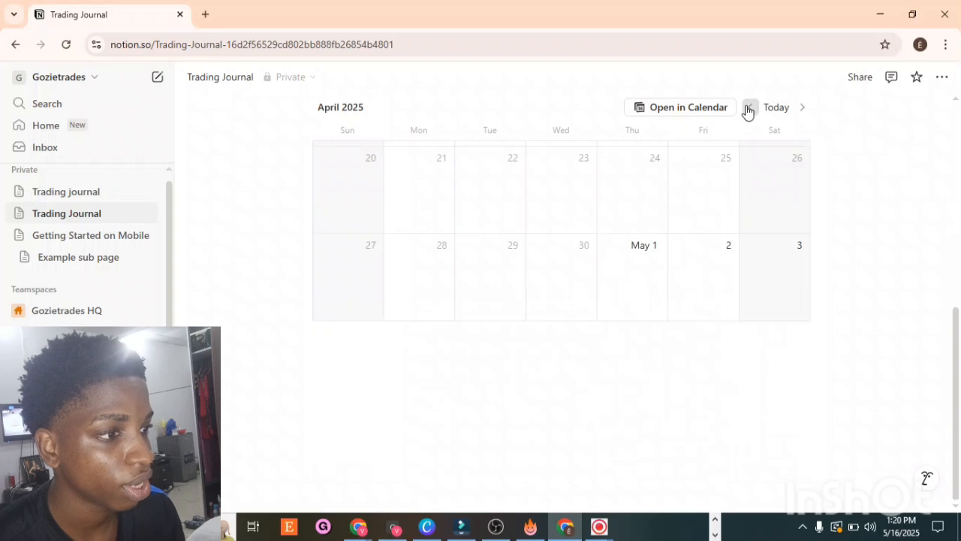
pyautogui.click(748, 110)
pyautogui.click(748, 110)
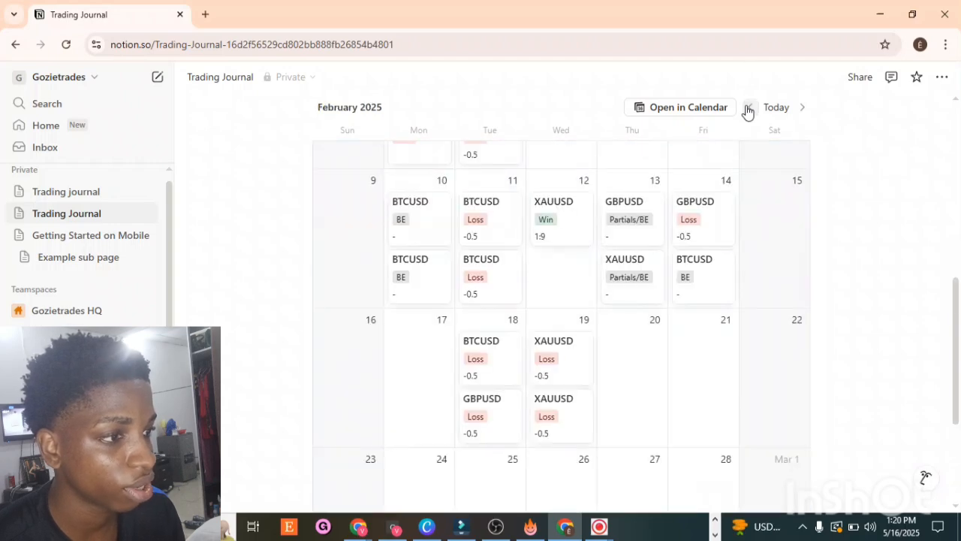
# Step: Browse the existing journal's January 2025 calendar and its Table view, then return to the new page
pyautogui.click(749, 109)
pyautogui.scroll(5, 954, 150)
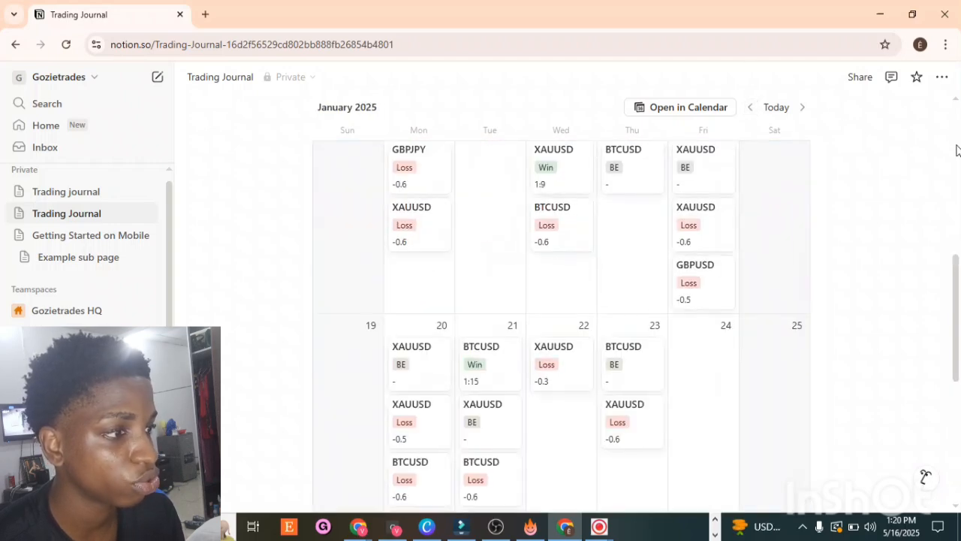
pyautogui.scroll(1, 954, 177)
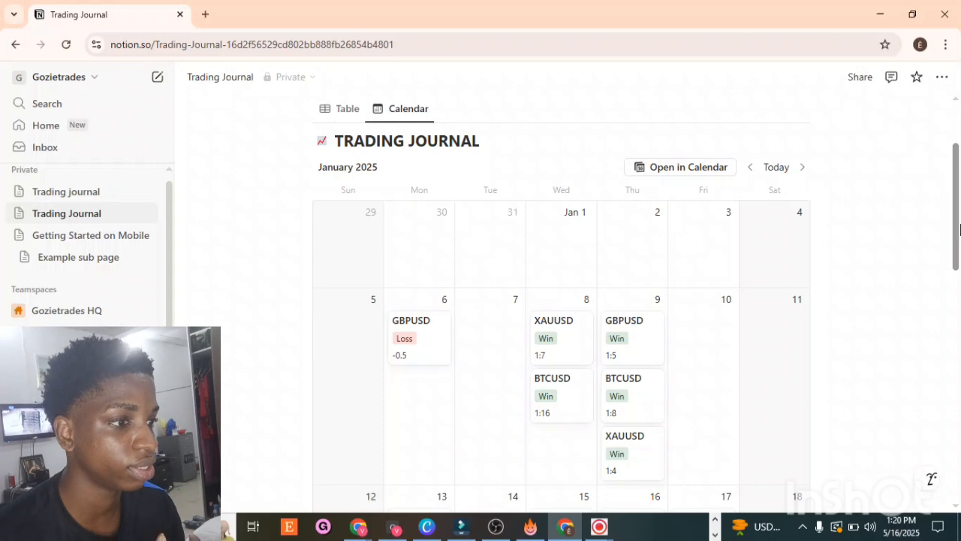
pyautogui.scroll(-12, 955, 312)
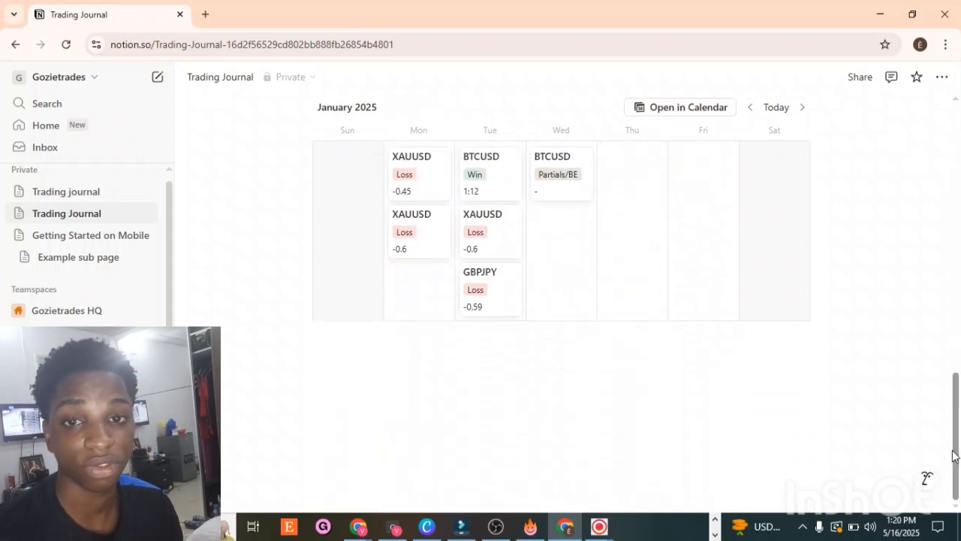
pyautogui.moveTo(958, 408); pyautogui.dragTo(921, 245)
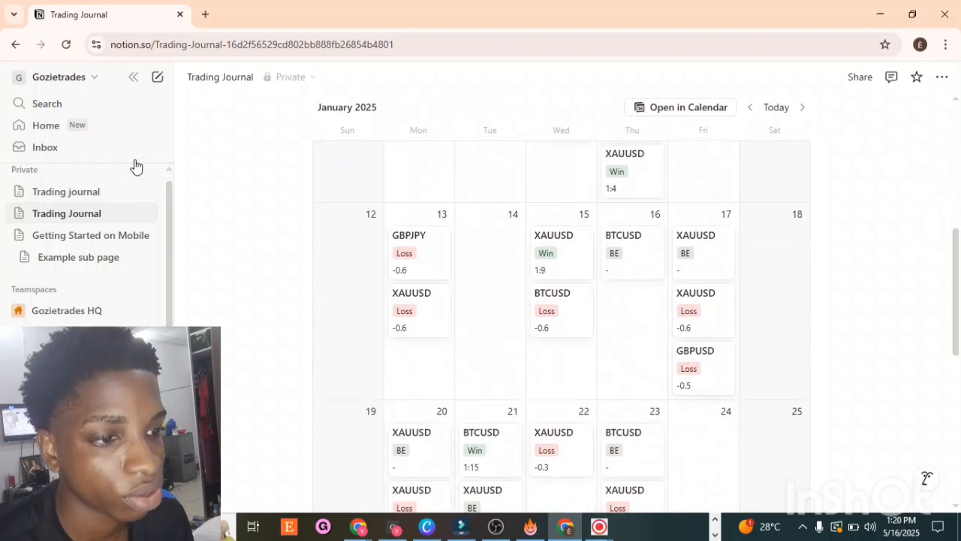
pyautogui.moveTo(960, 224); pyautogui.dragTo(918, 79)
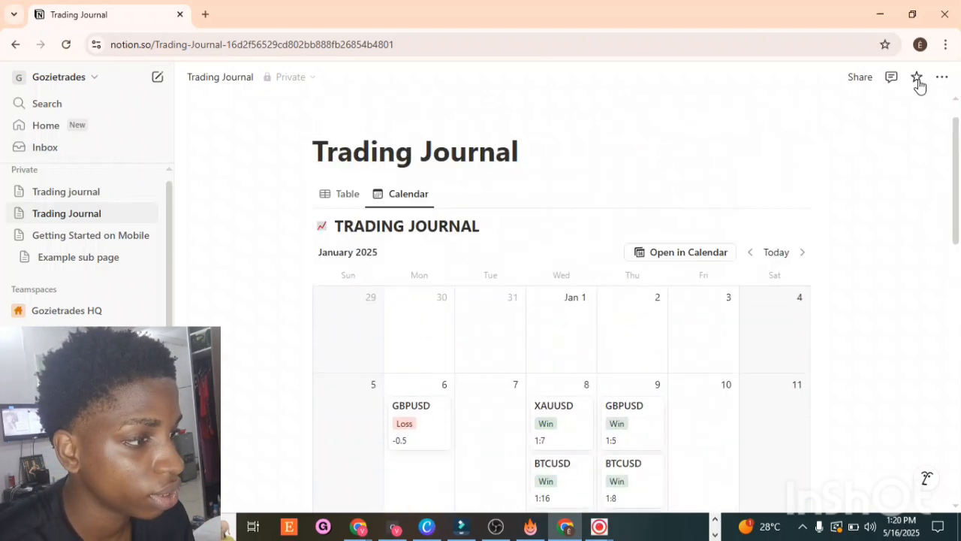
pyautogui.click(348, 195)
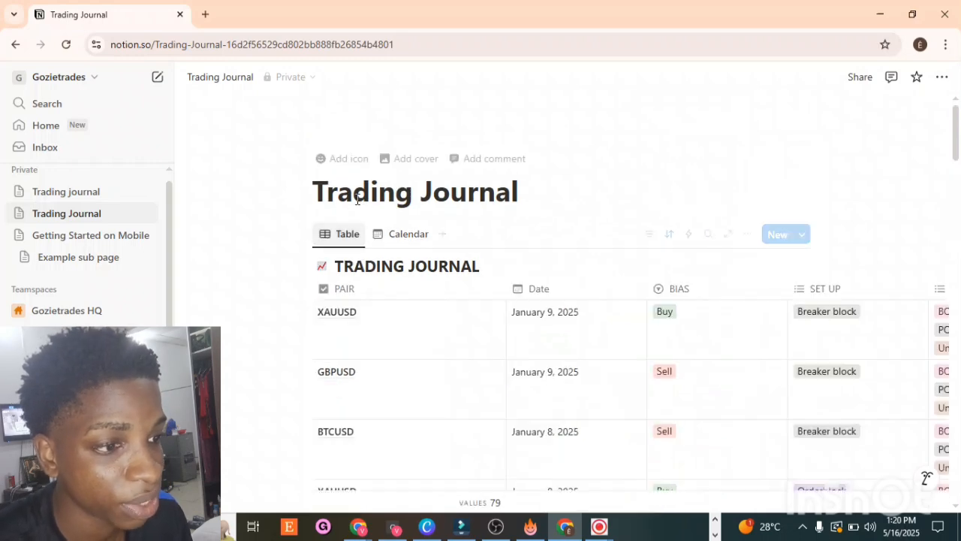
pyautogui.click(106, 197)
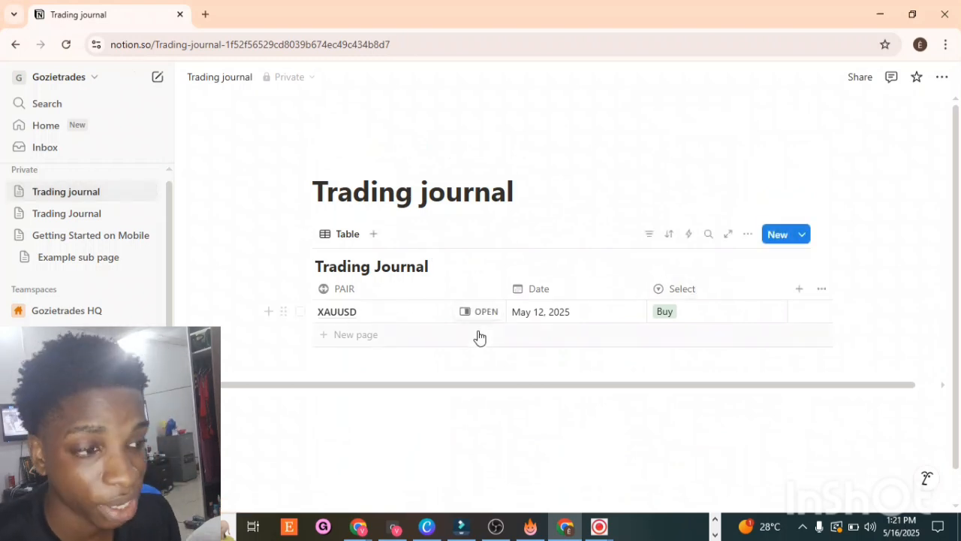
# Step: Rename the new table's Select property to Bias
pyautogui.click(797, 290)
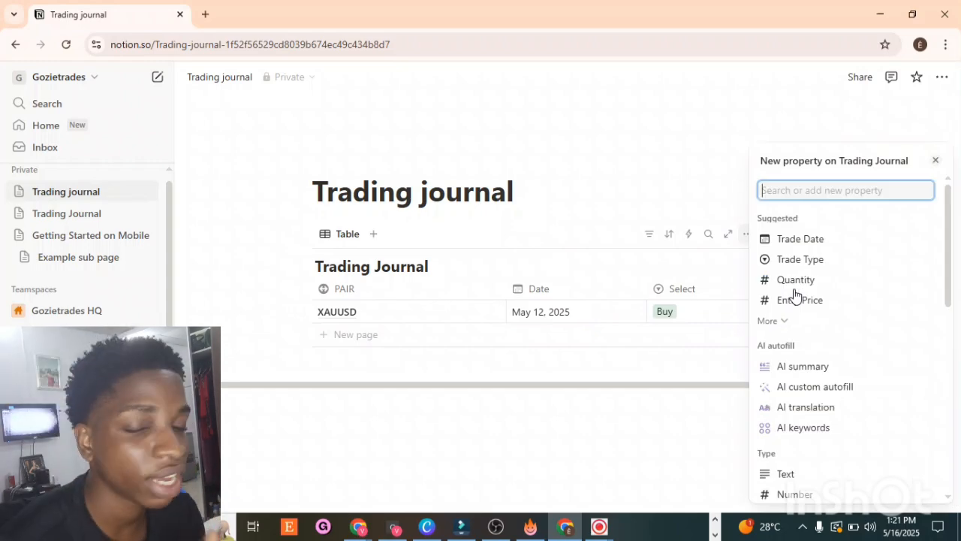
pyautogui.click(670, 285)
pyautogui.click(669, 283)
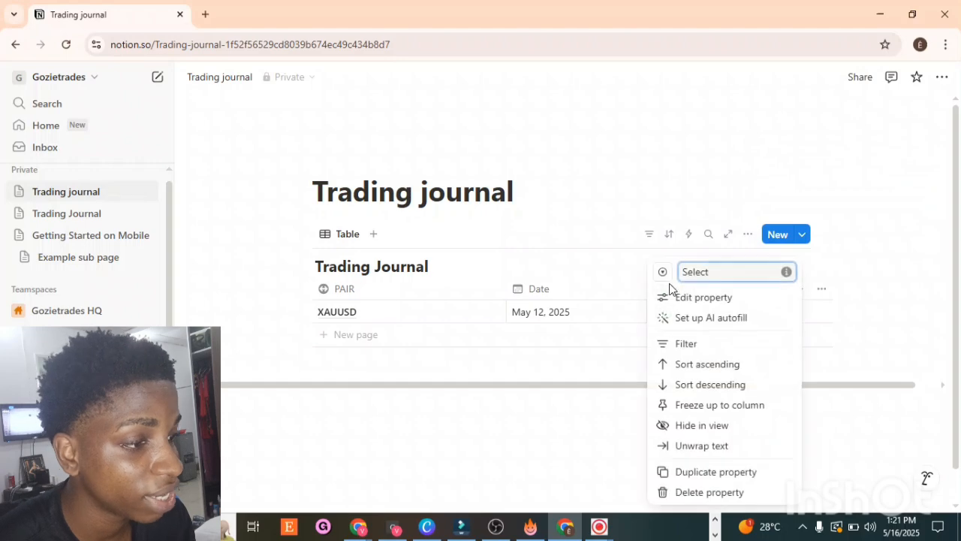
pyautogui.click(697, 289)
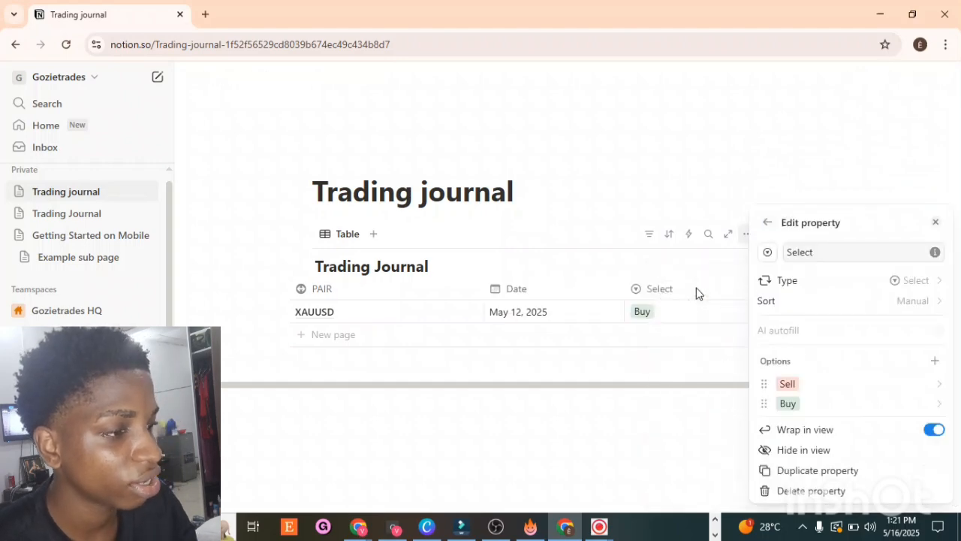
pyautogui.click(697, 293)
pyautogui.click(697, 292)
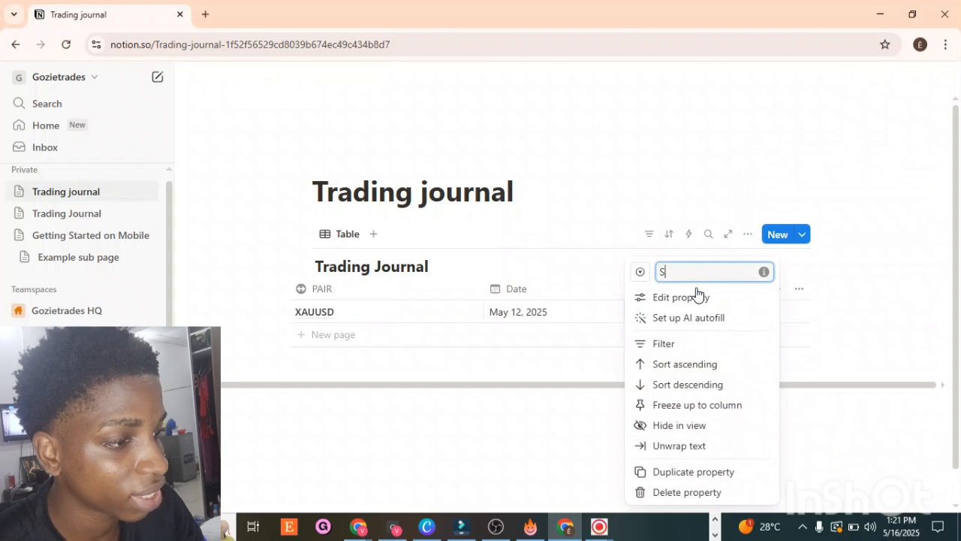
pyautogui.press('BackSpace')
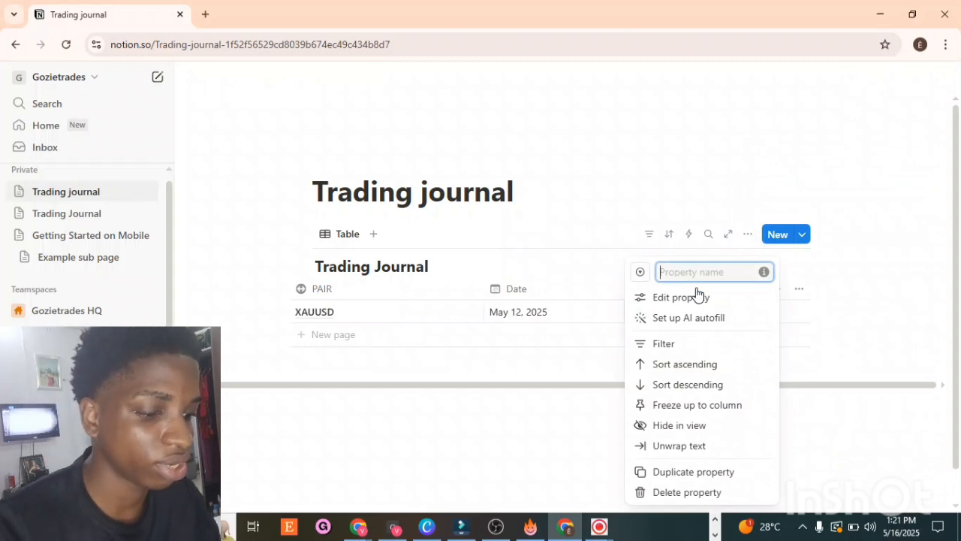
pyautogui.write('b')
pyautogui.press('BackSpace')
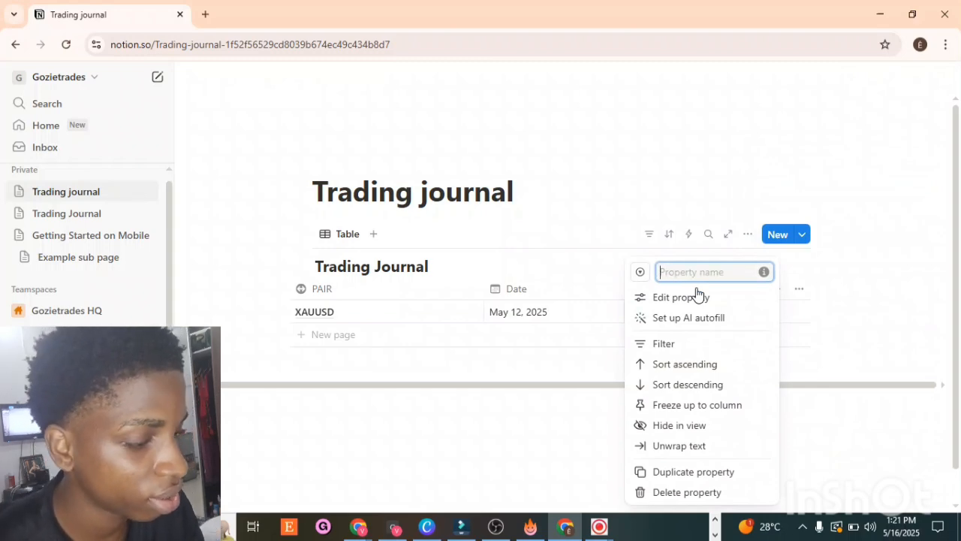
pyautogui.write('B')
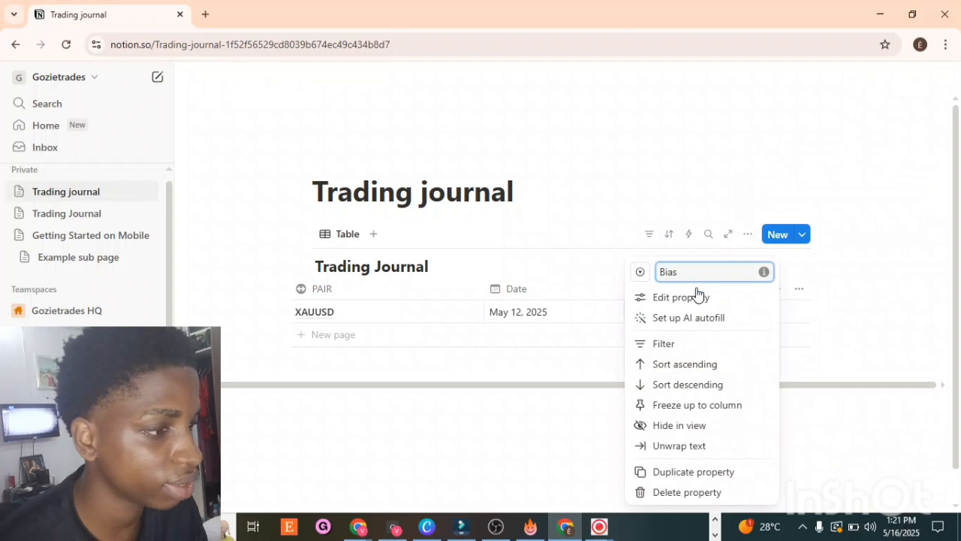
pyautogui.write('ias')
pyautogui.press('Return')
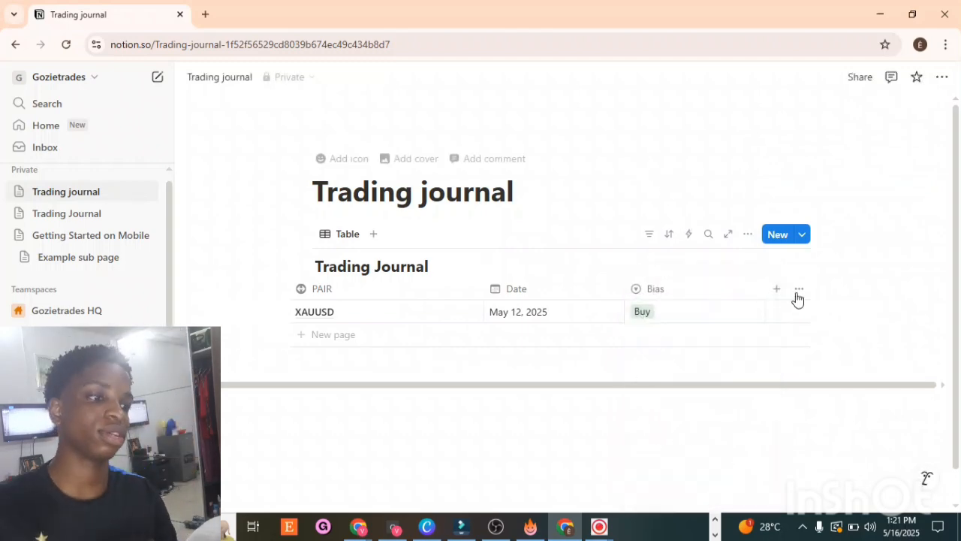
# Step: Check the existing Trading Journal's columns again and return to the new page
pyautogui.click(777, 289)
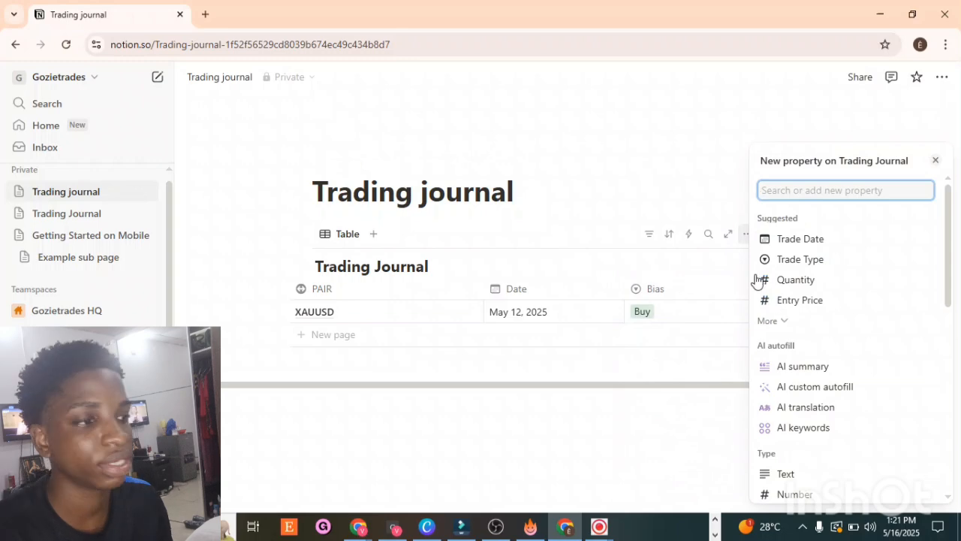
pyautogui.click(550, 102)
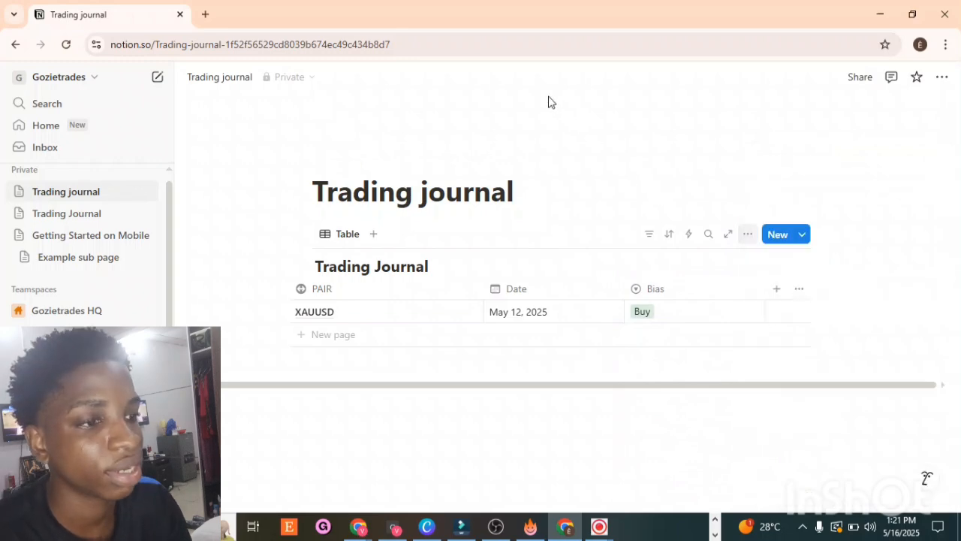
pyautogui.click(57, 219)
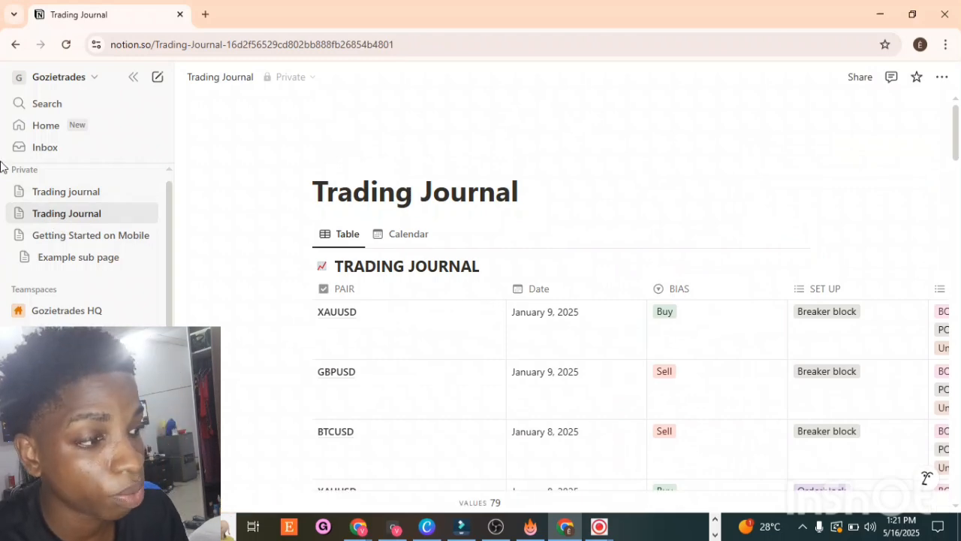
pyautogui.click(55, 194)
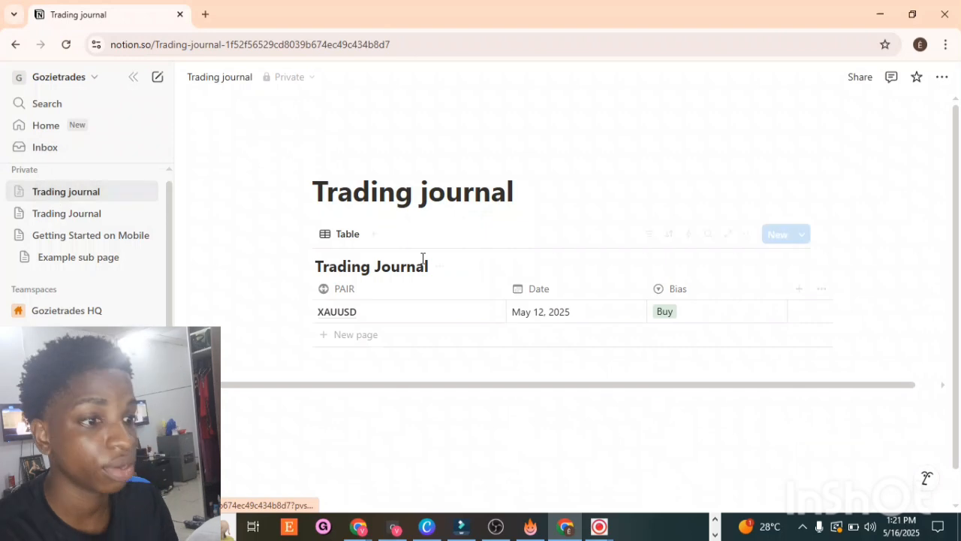
# Step: Add a new Multi-select property to the new table
pyautogui.click(800, 291)
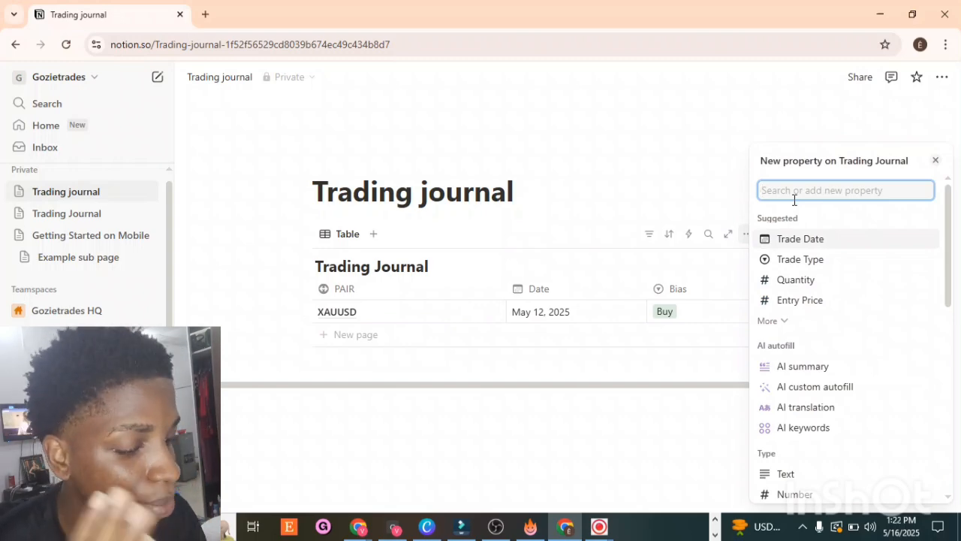
pyautogui.write('mu')
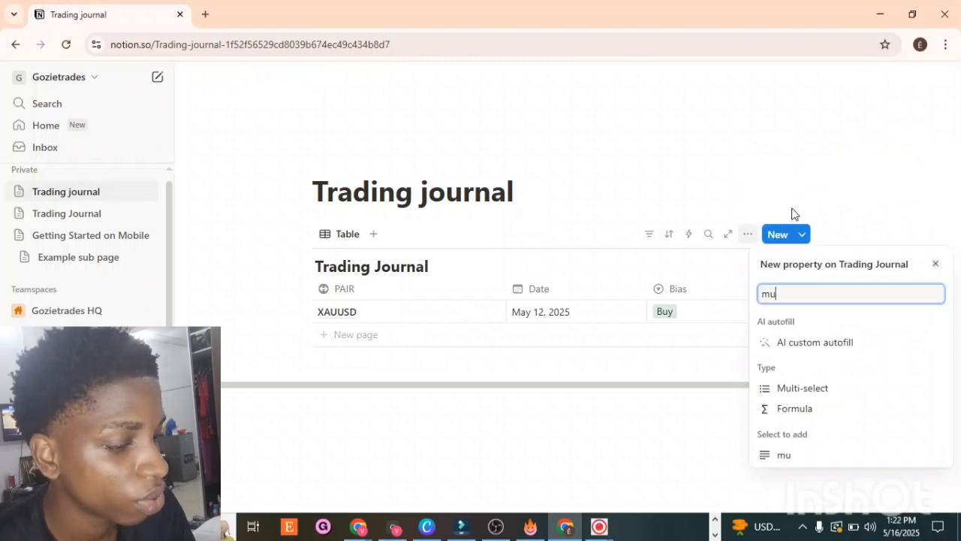
pyautogui.click(838, 393)
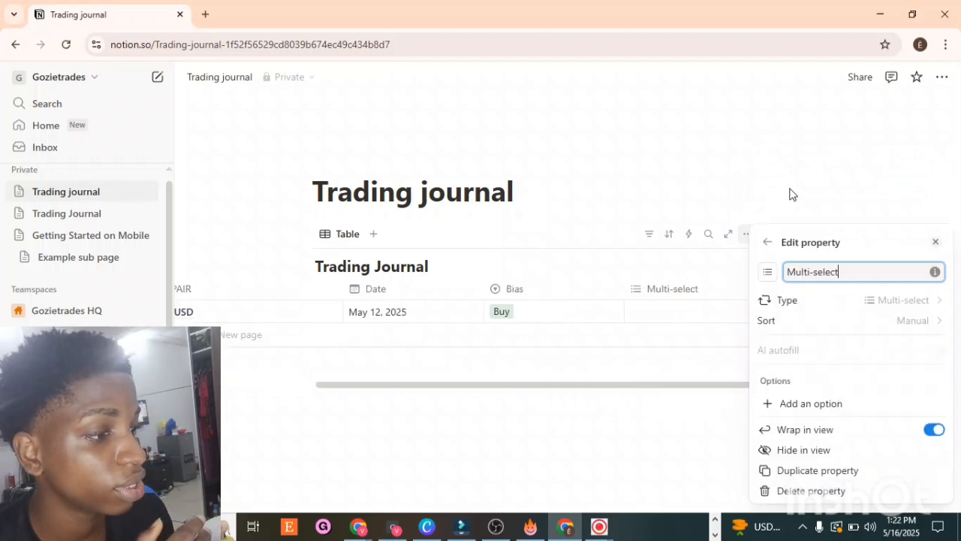
pyautogui.click(748, 144)
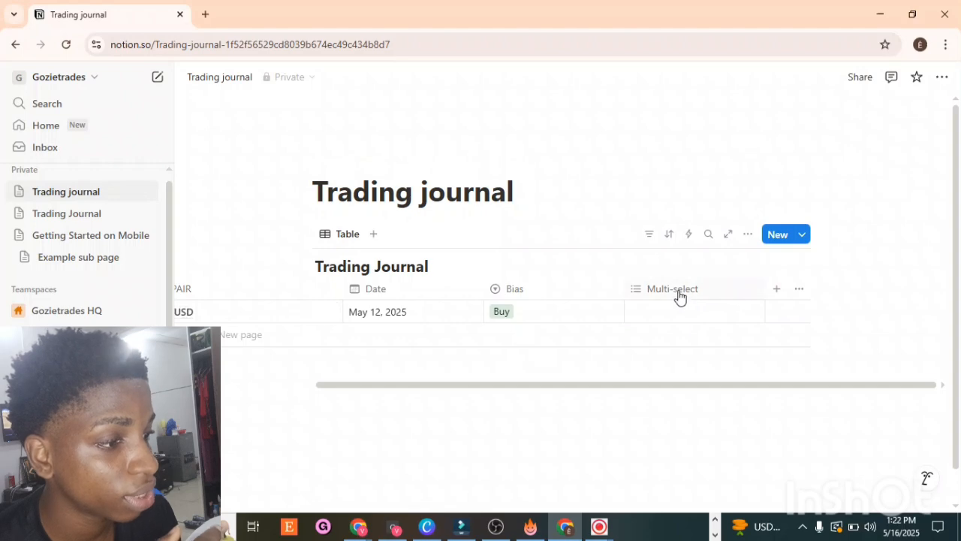
# Step: Rename the Multi-select property to Set up
pyautogui.click(678, 294)
pyautogui.press('BackSpace')
pyautogui.press('BackSpace')
pyautogui.press('BackSpace')
pyautogui.press('BackSpace')
pyautogui.press('BackSpace')
pyautogui.press('BackSpace')
pyautogui.press('BackSpace')
pyautogui.press('BackSpace')
pyautogui.press('BackSpace')
pyautogui.press('BackSpace')
pyautogui.press('BackSpace')
pyautogui.press('BackSpace')
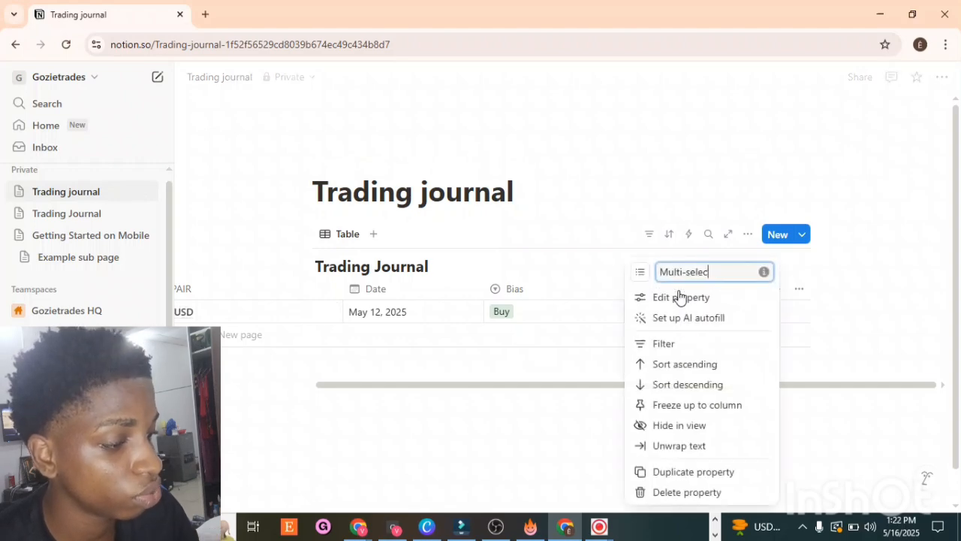
pyautogui.write('Set')
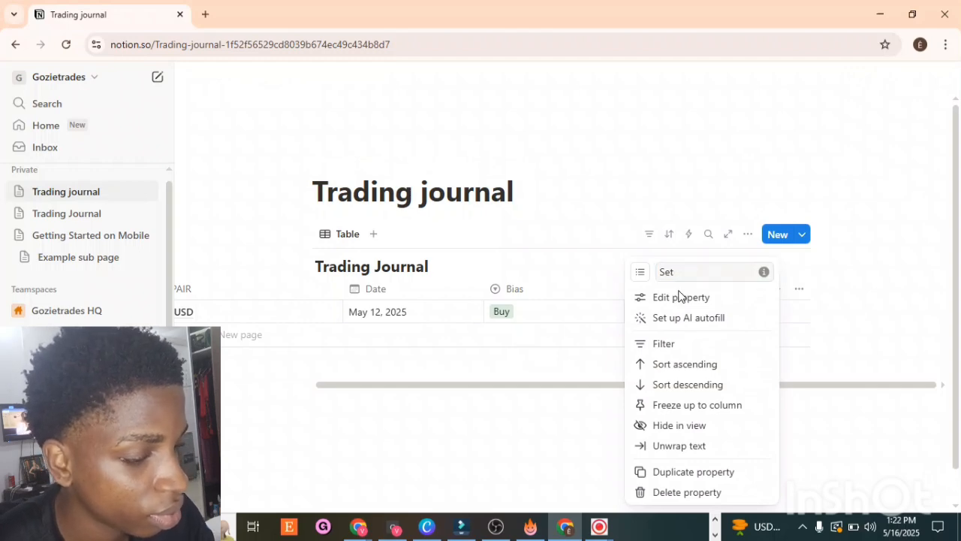
pyautogui.click(680, 297)
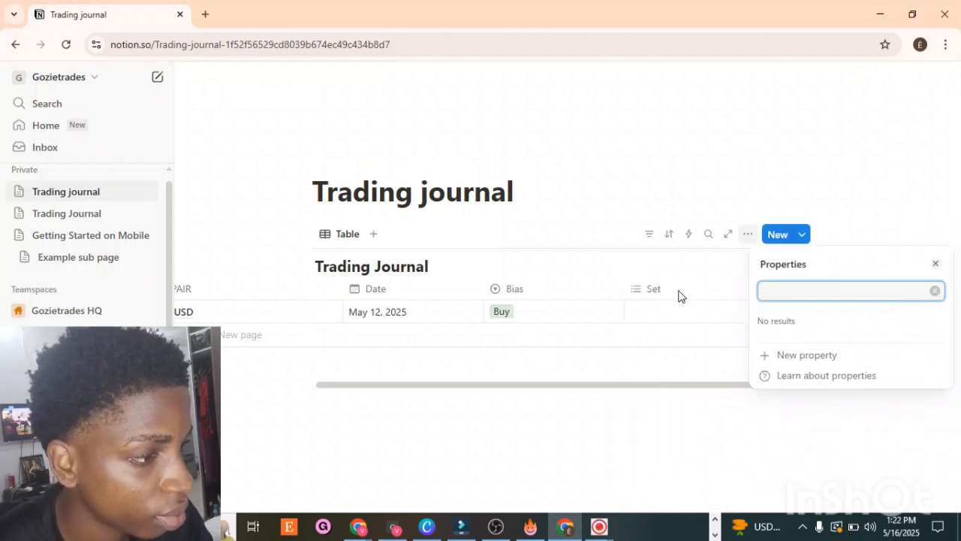
pyautogui.press('Escape')
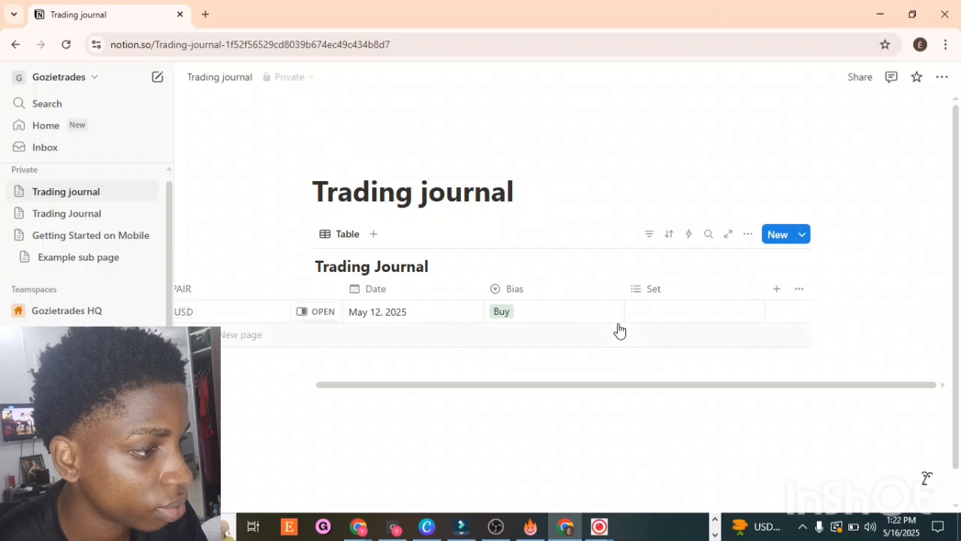
pyautogui.click(679, 295)
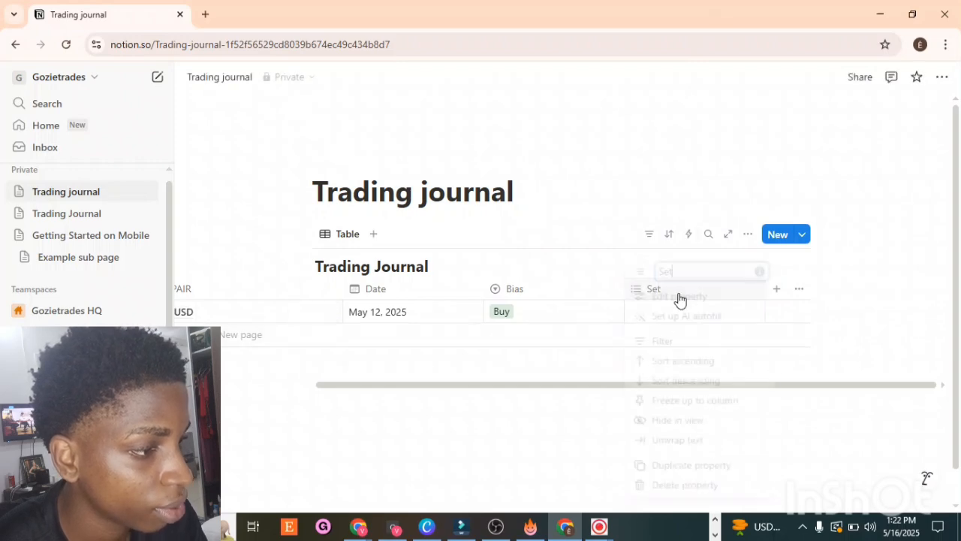
pyautogui.write('up')
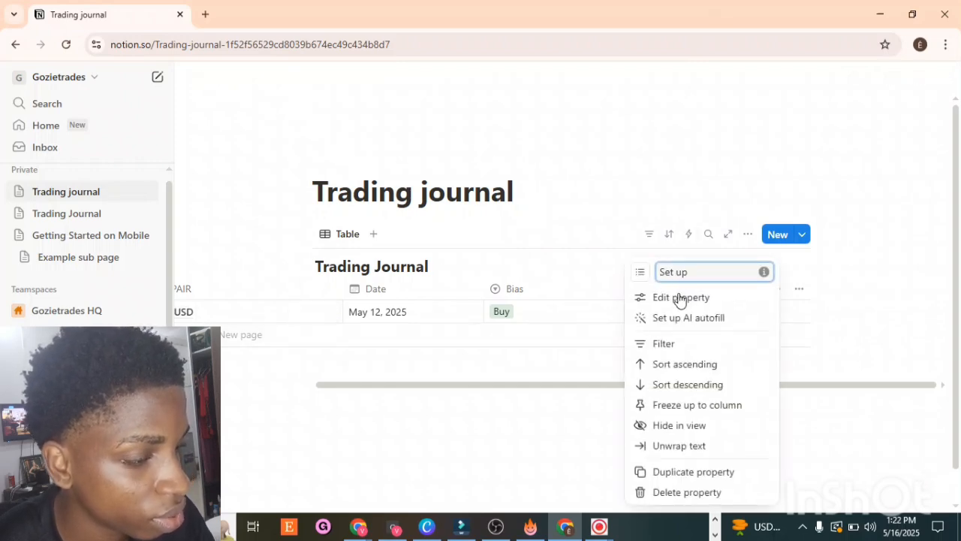
pyautogui.click(622, 177)
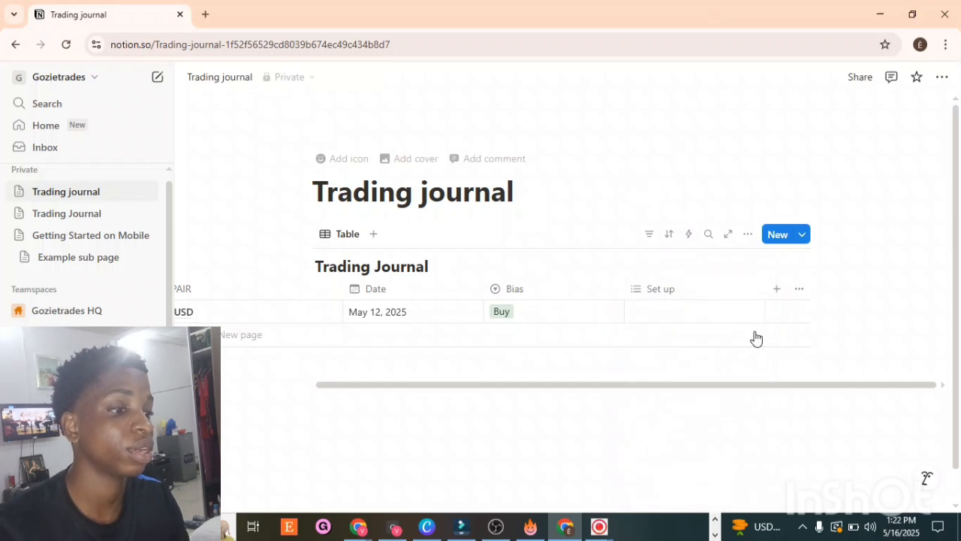
# Step: Open the Set up property's settings and add an orderblock option
pyautogui.click(706, 313)
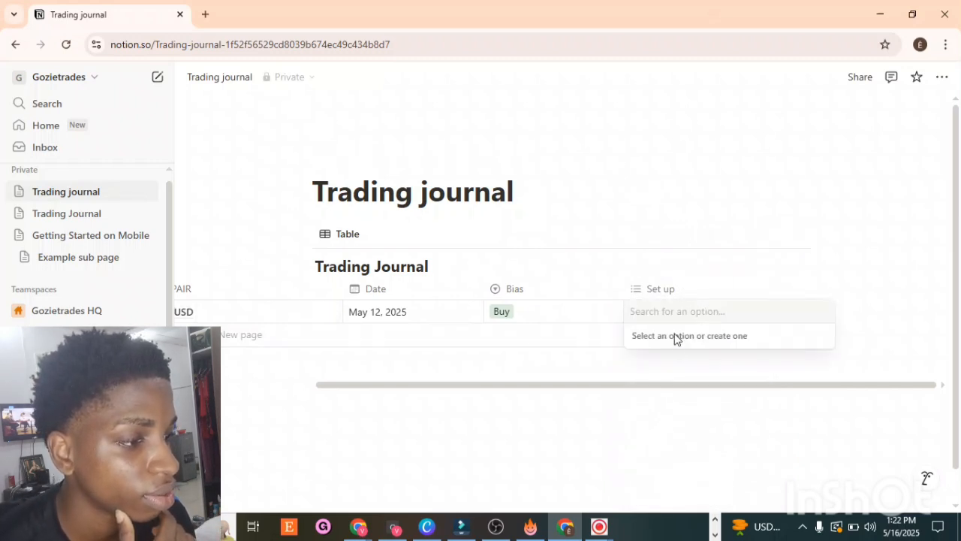
pyautogui.press('Escape')
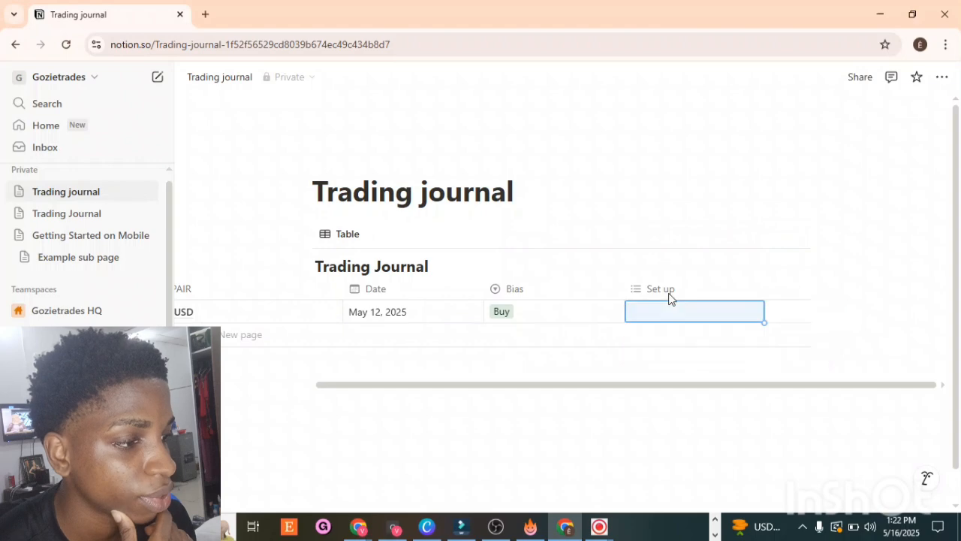
pyautogui.click(669, 293)
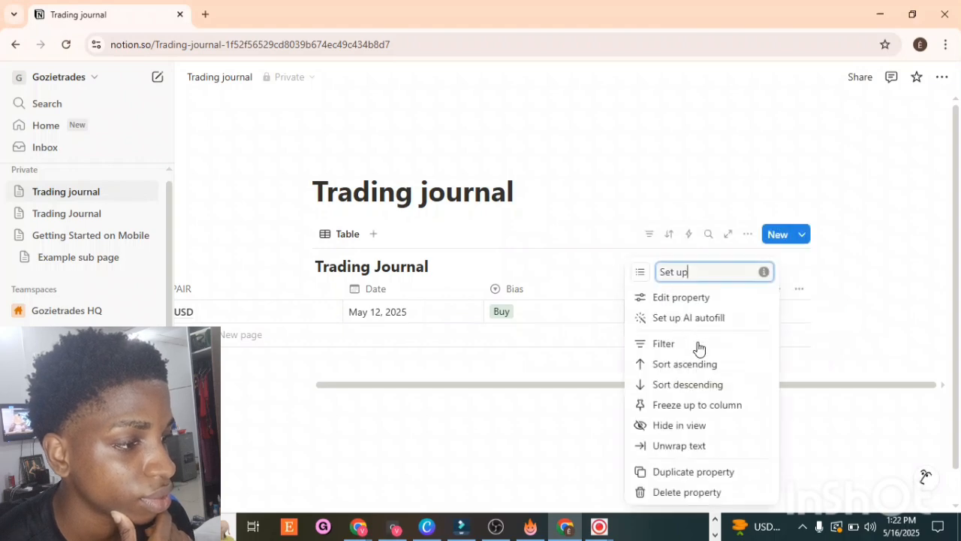
pyautogui.click(676, 298)
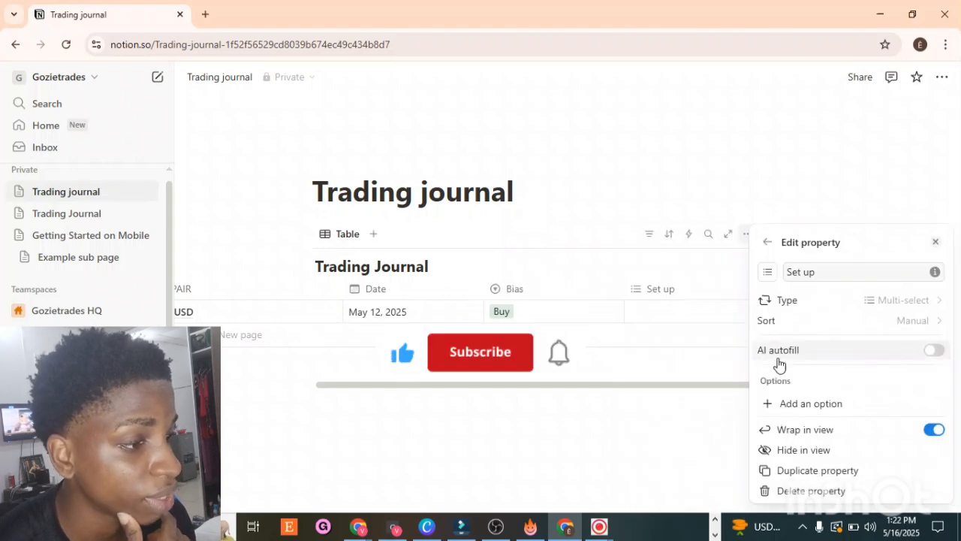
pyautogui.click(790, 410)
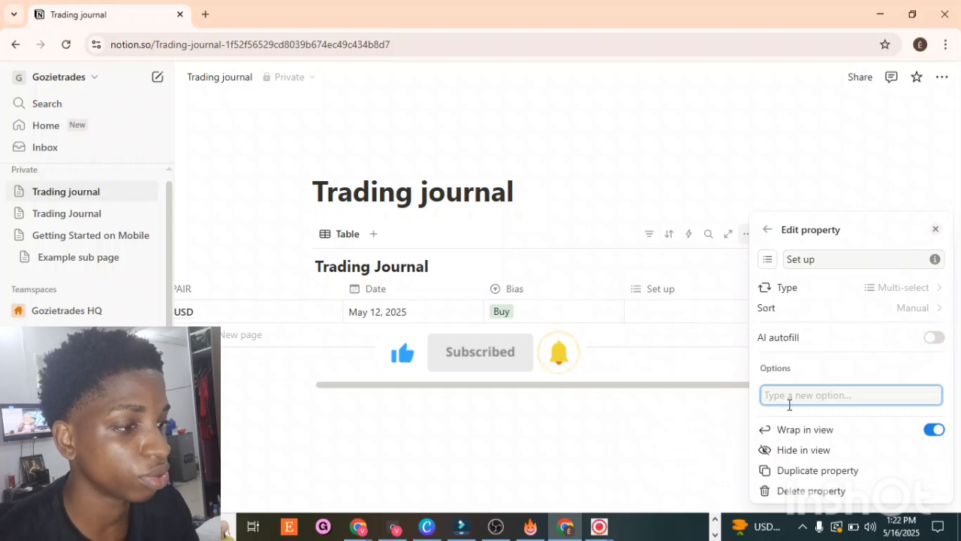
pyautogui.write('por')
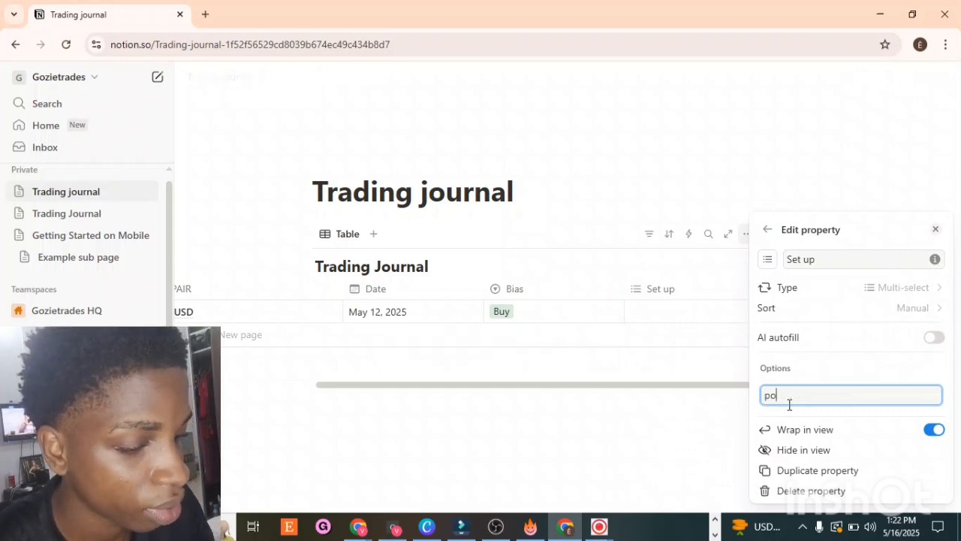
pyautogui.press('BackSpace')
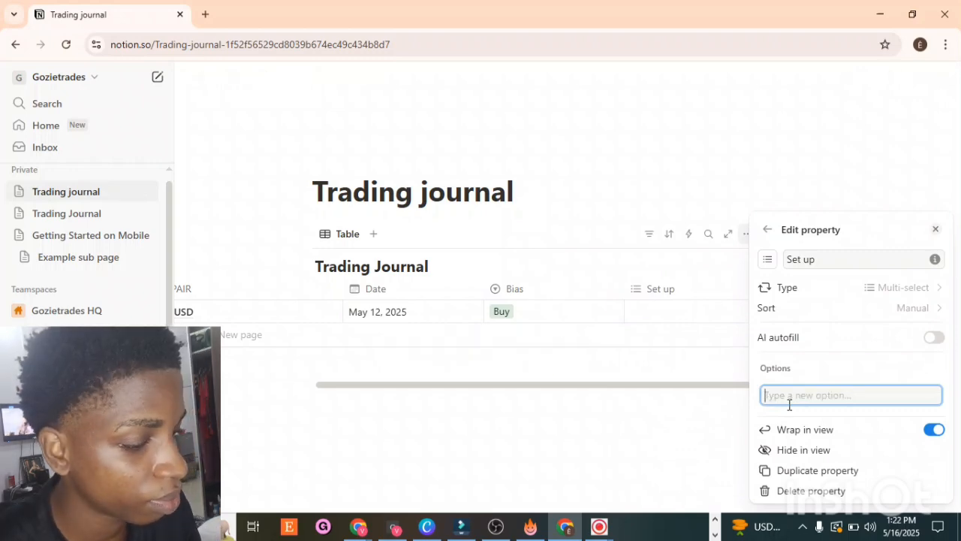
pyautogui.write('orderblock')
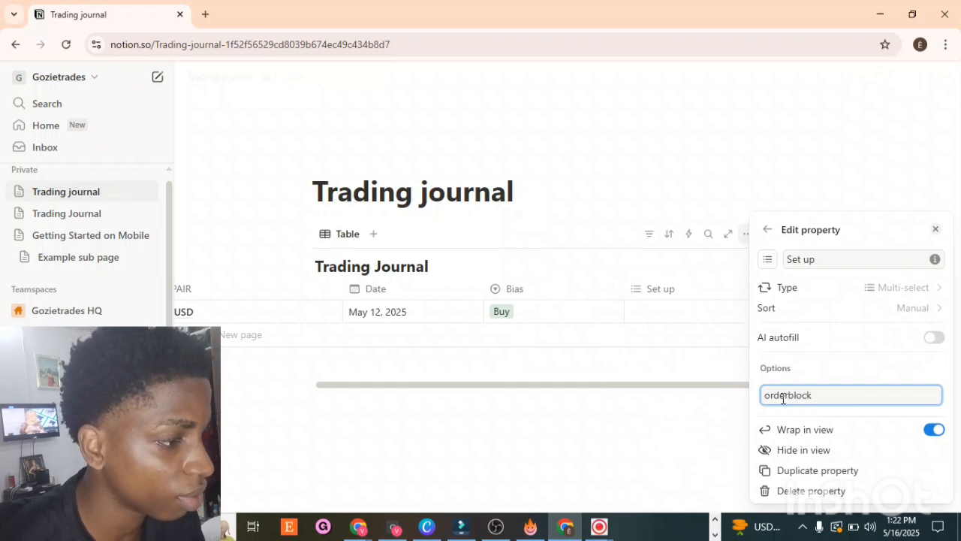
pyautogui.press('Return')
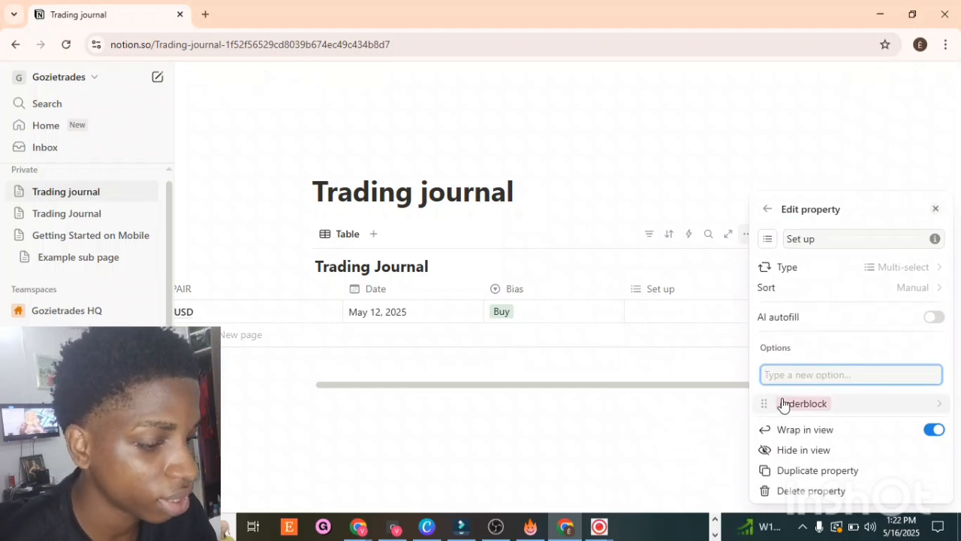
# Step: Add breakerblock and fvg options to the Set up property and close the panel
pyautogui.write('breakerblock')
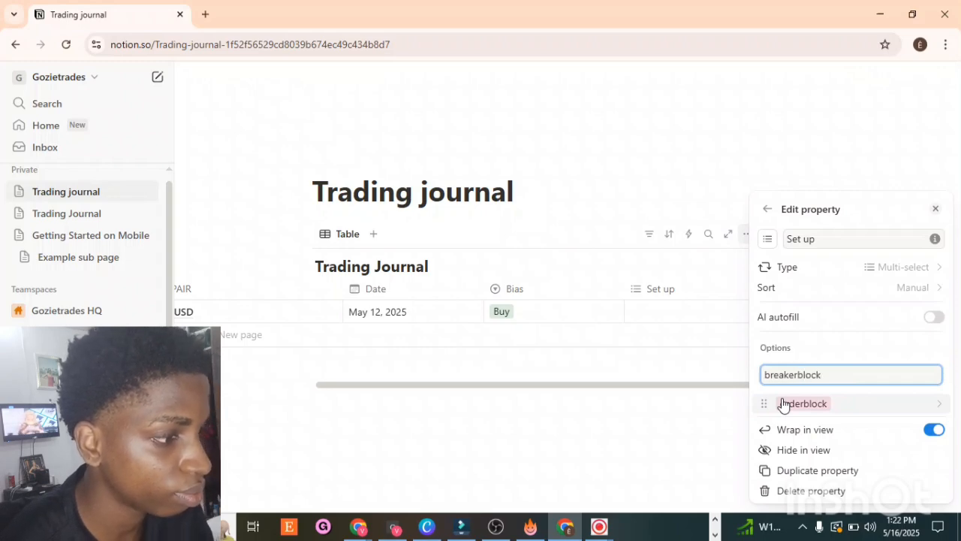
pyautogui.press('Return')
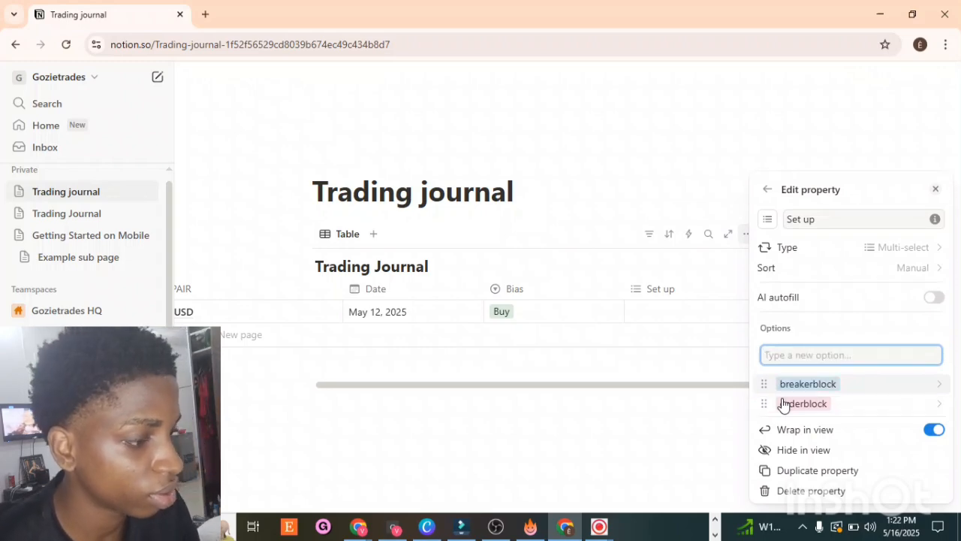
pyautogui.write('fvg')
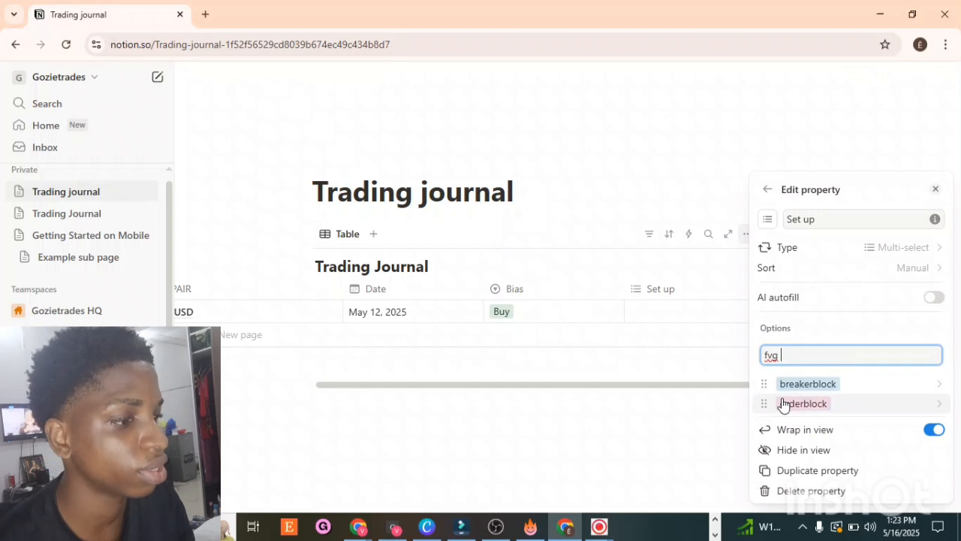
pyautogui.press('Return')
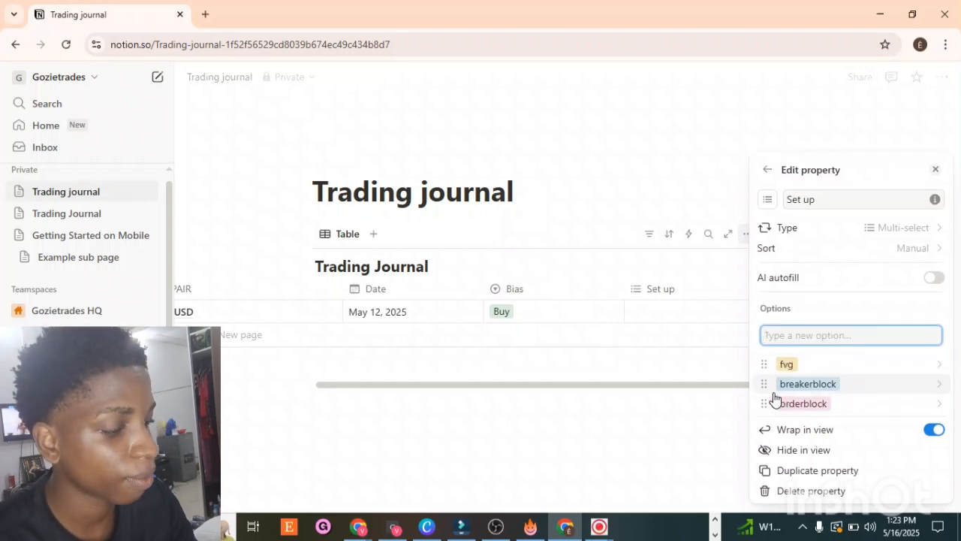
pyautogui.click(638, 152)
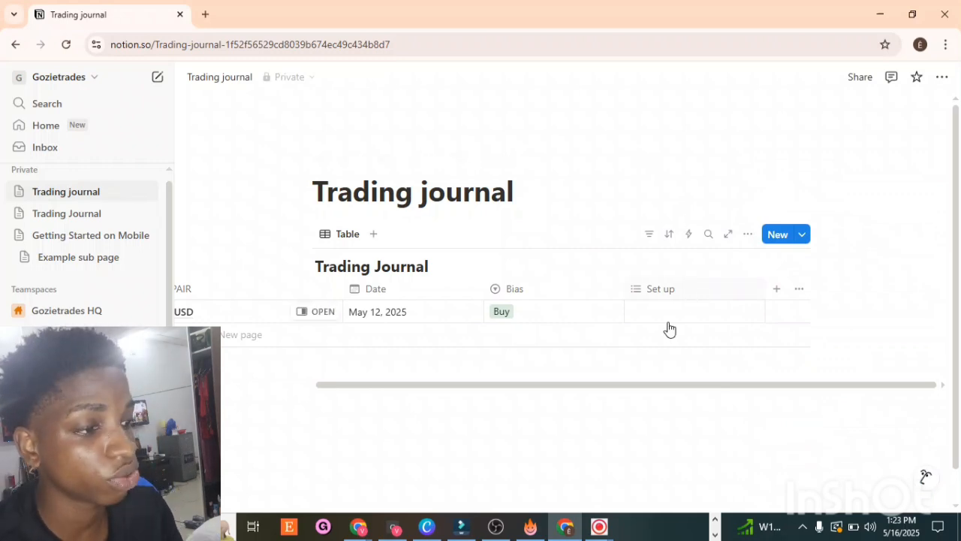
# Step: Rename the Set up property to entry model
pyautogui.click(686, 296)
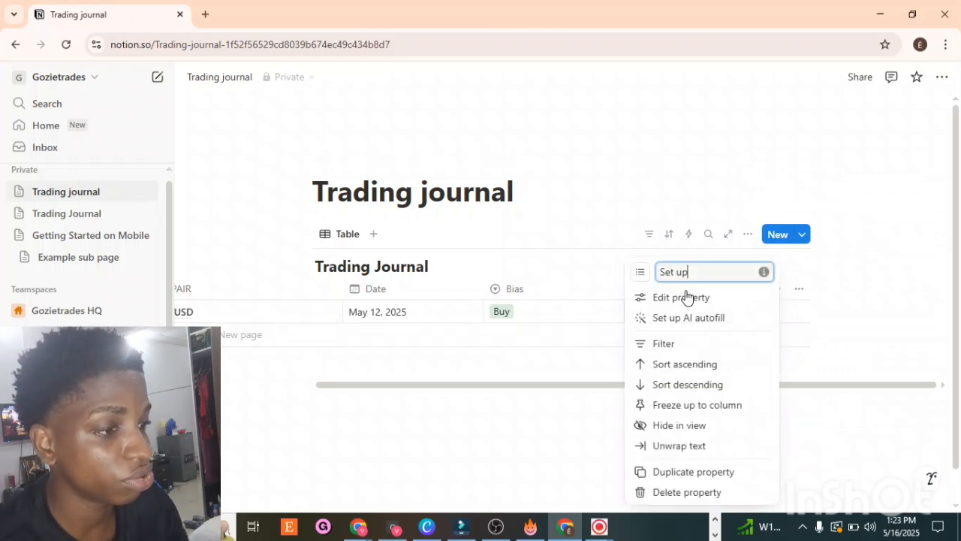
pyautogui.press('BackSpace')
pyautogui.press('BackSpace')
pyautogui.press('BackSpace')
pyautogui.press('BackSpace')
pyautogui.press('BackSpace')
pyautogui.press('BackSpace')
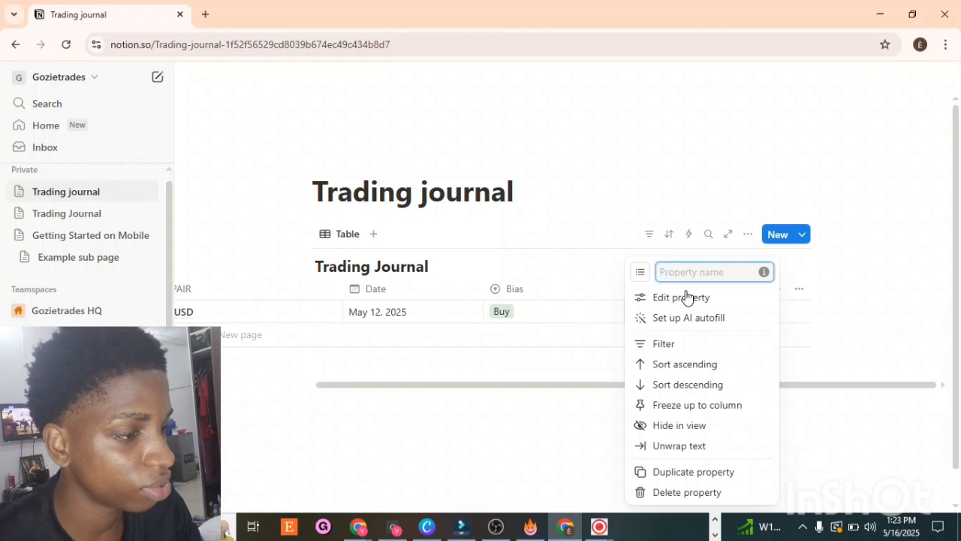
pyautogui.write('entry')
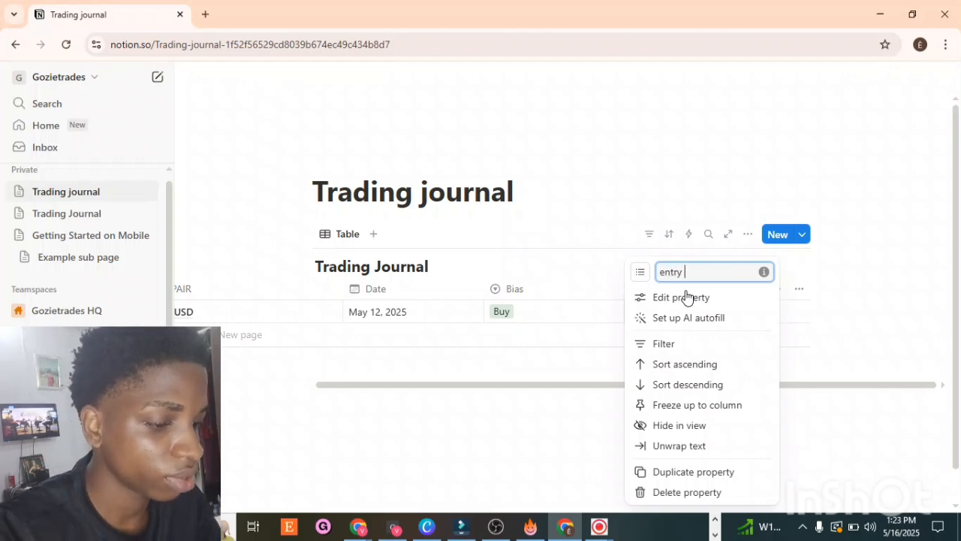
pyautogui.write(' model')
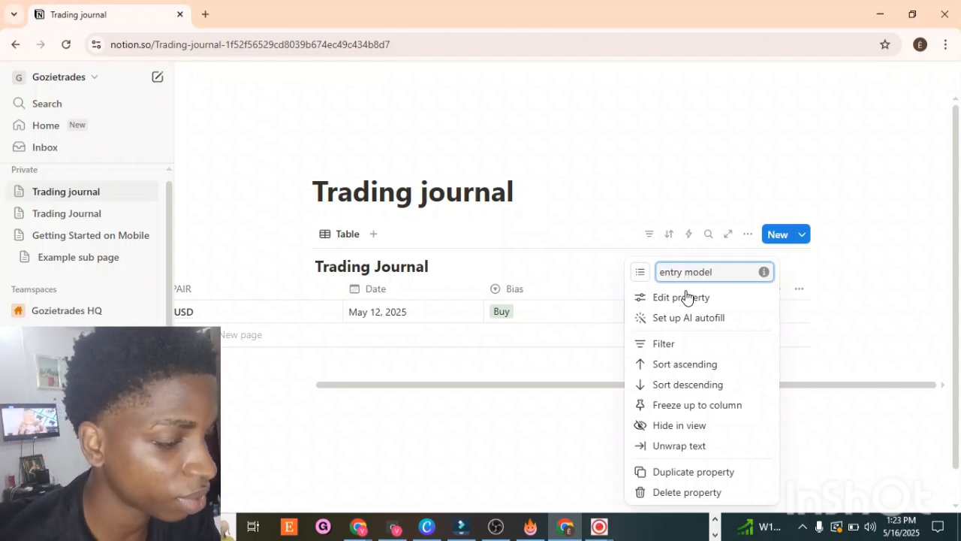
pyautogui.click(621, 226)
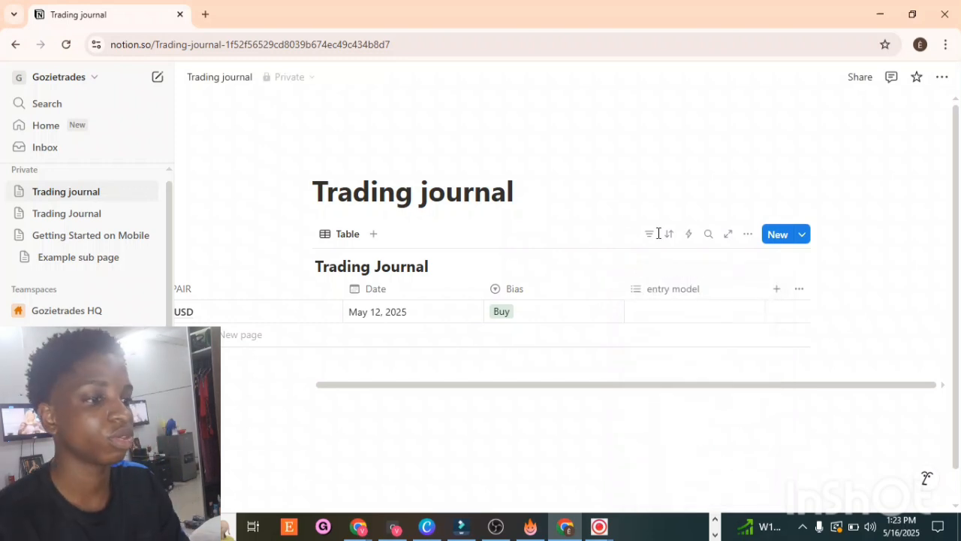
# Step: Set the first trade's entry model to fvg
pyautogui.click(673, 309)
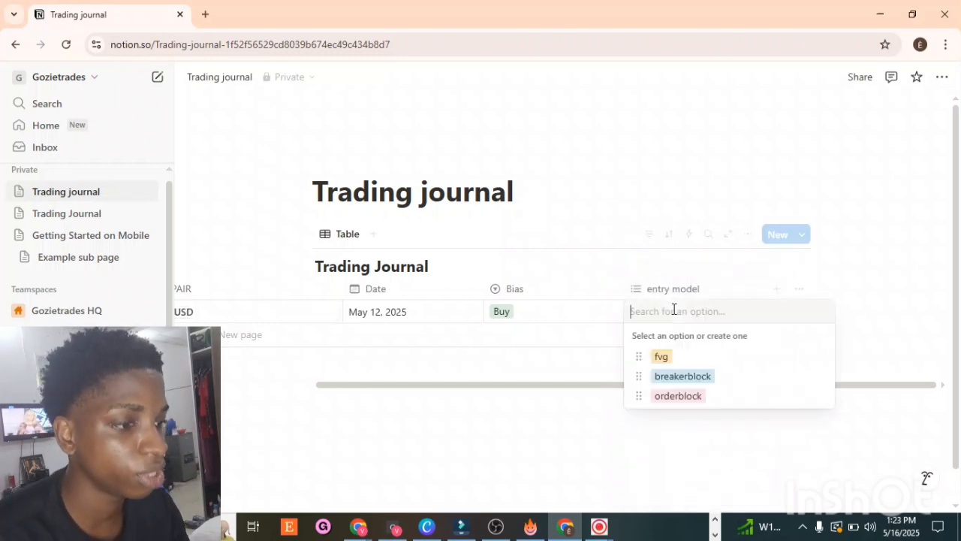
pyautogui.click(661, 356)
pyautogui.click(729, 171)
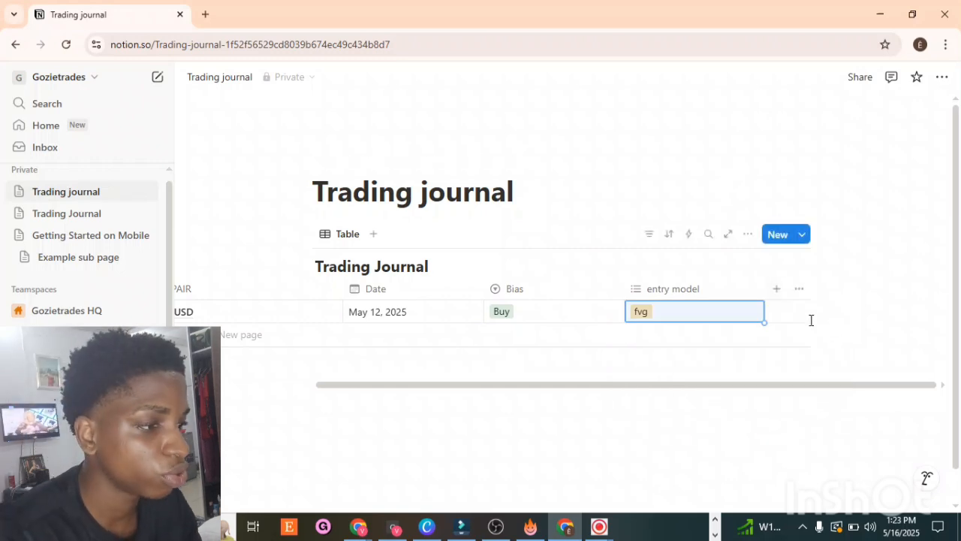
# Step: Add a new Multi-select property named confluences to the table
pyautogui.click(775, 290)
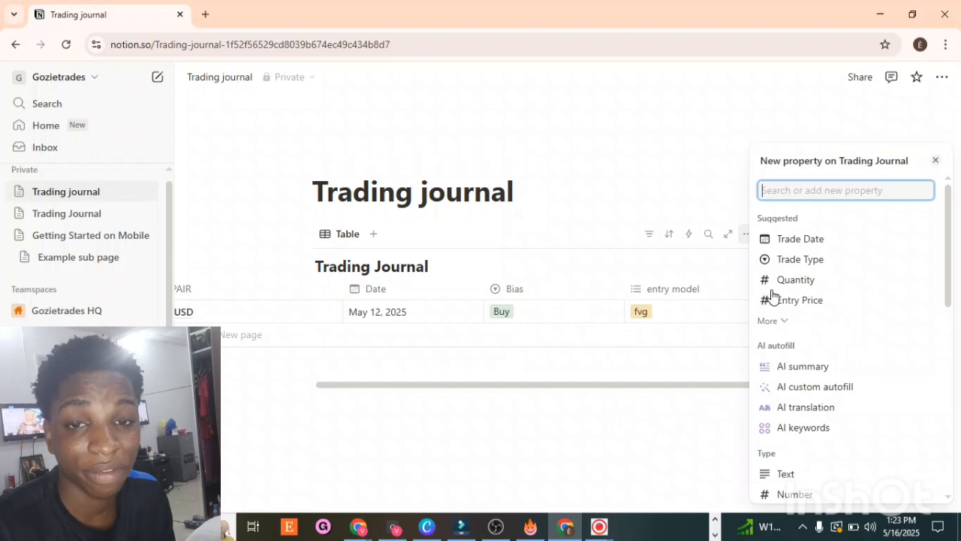
pyautogui.write('mu')
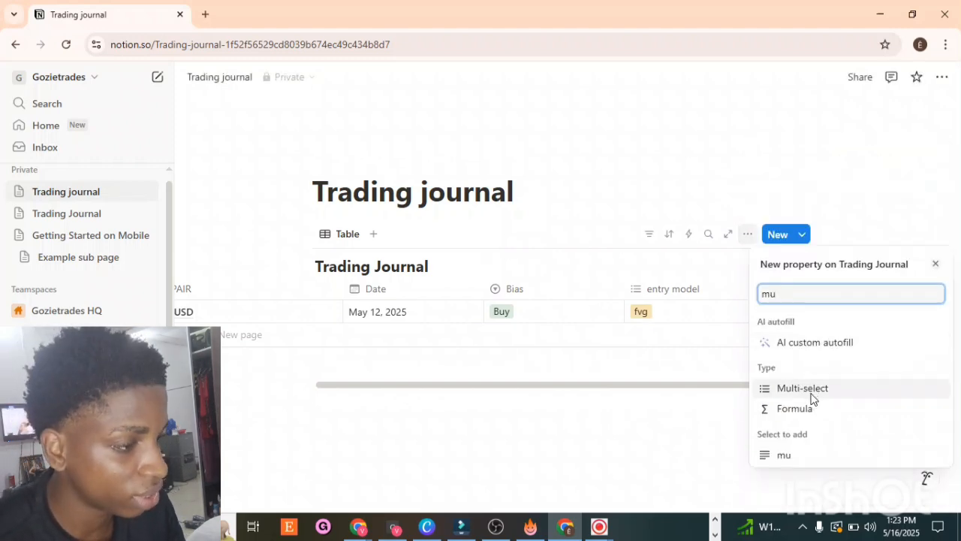
pyautogui.click(802, 388)
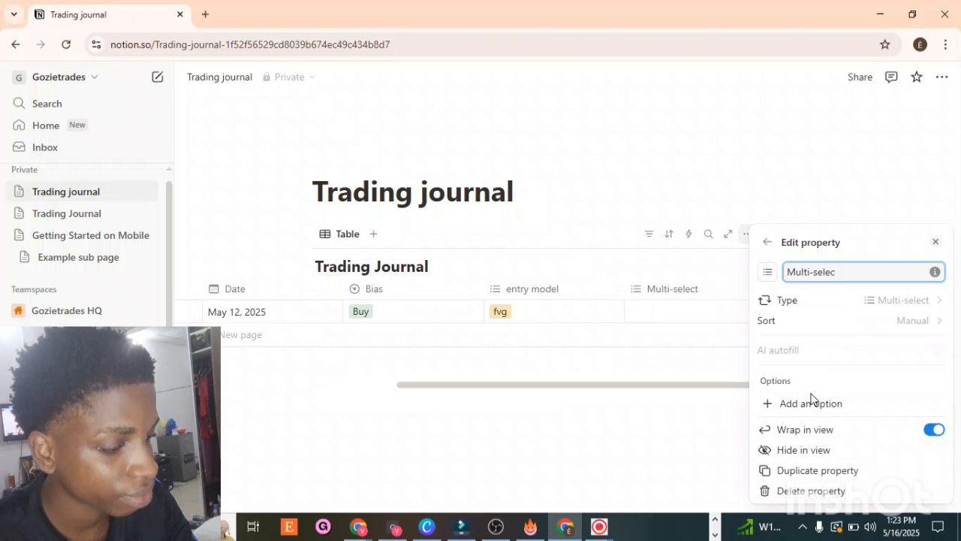
pyautogui.press('BackSpace')
pyautogui.press('BackSpace')
pyautogui.press('BackSpace')
pyautogui.press('BackSpace')
pyautogui.press('BackSpace')
pyautogui.press('BackSpace')
pyautogui.press('BackSpace')
pyautogui.press('BackSpace')
pyautogui.press('BackSpace')
pyautogui.press('BackSpace')
pyautogui.press('BackSpace')
pyautogui.write('co')
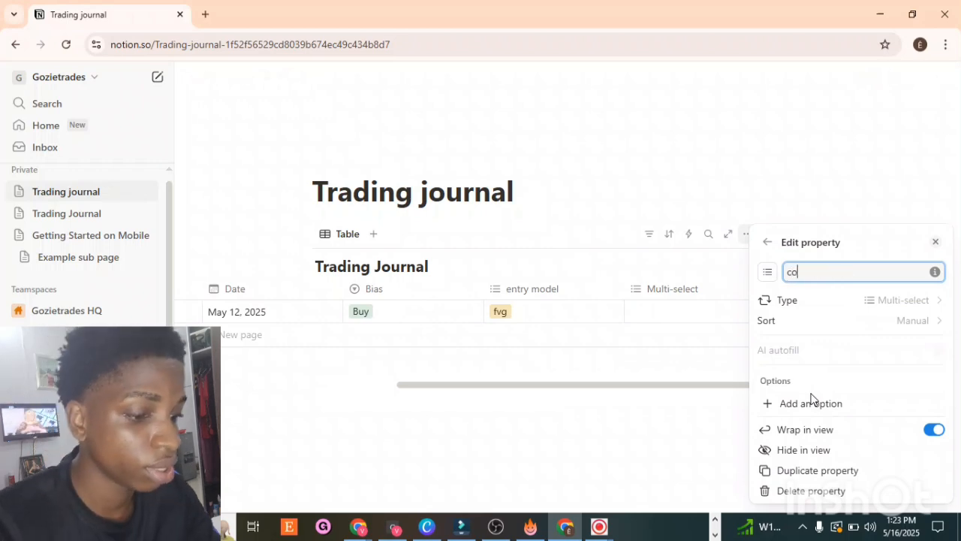
pyautogui.write('nfluences')
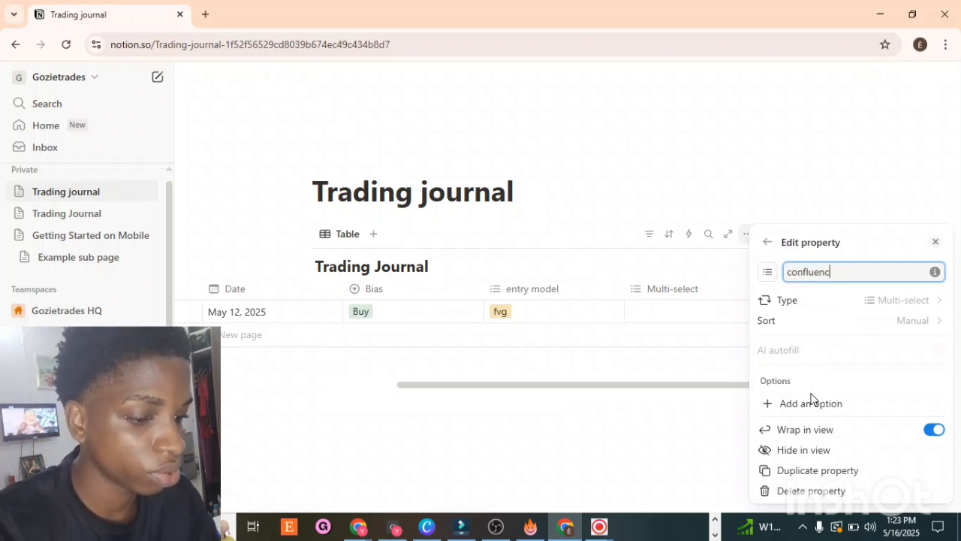
pyautogui.click(736, 198)
# Step: Add mss and bos options to the confluences property and close the panel
pyautogui.click(712, 314)
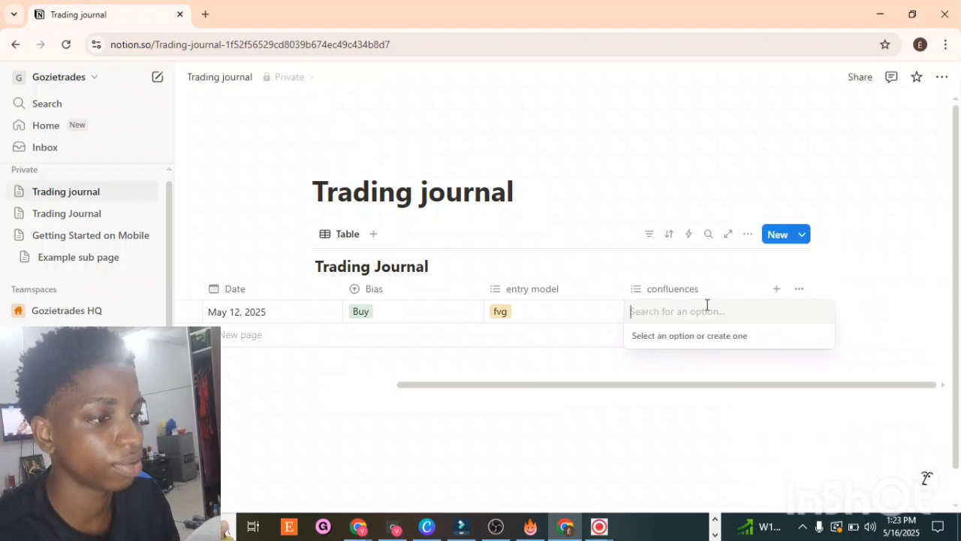
pyautogui.press('Escape')
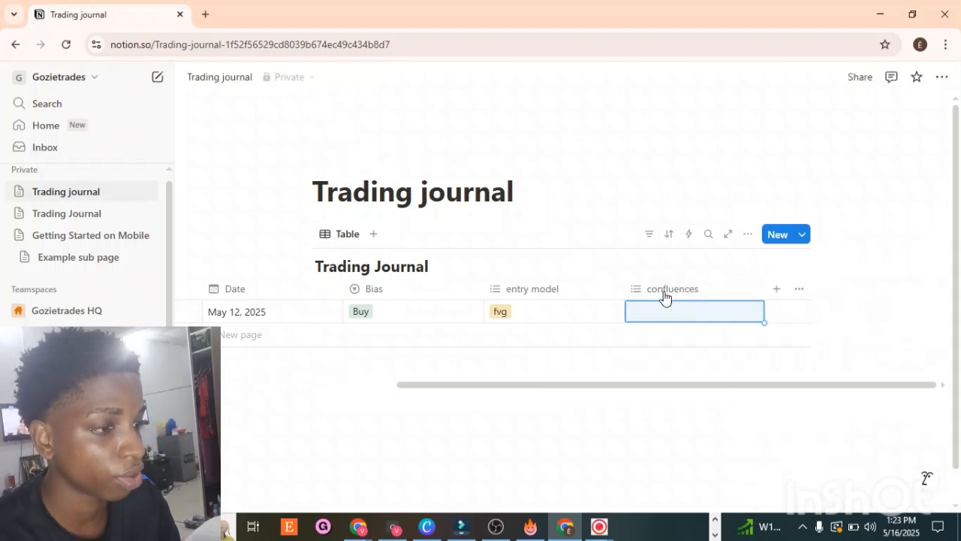
pyautogui.click(665, 295)
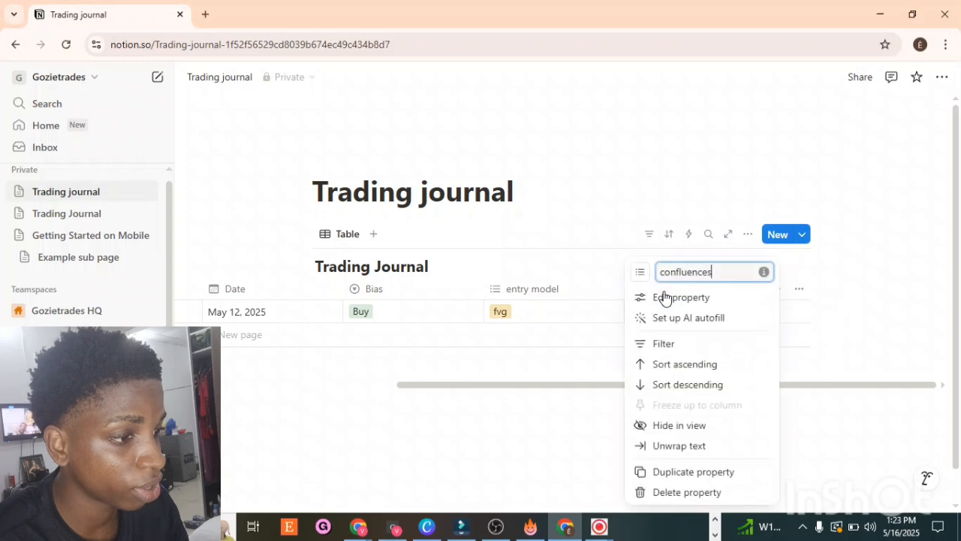
pyautogui.click(682, 299)
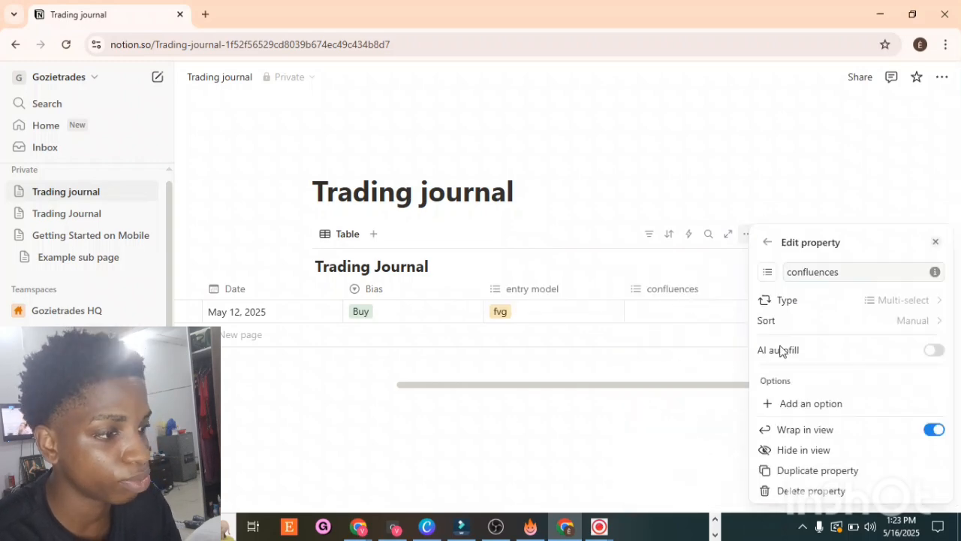
pyautogui.click(772, 406)
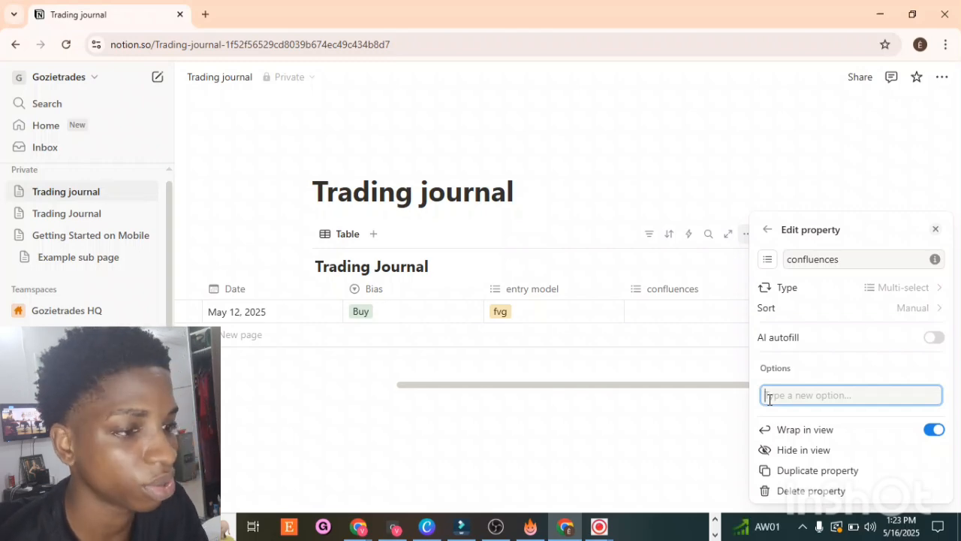
pyautogui.write('mss')
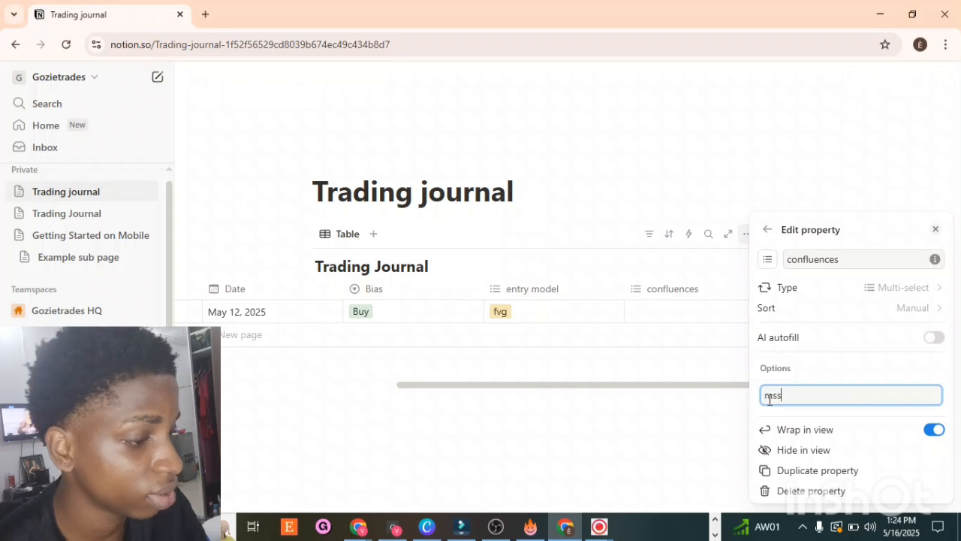
pyautogui.press('Return')
pyautogui.write('bos')
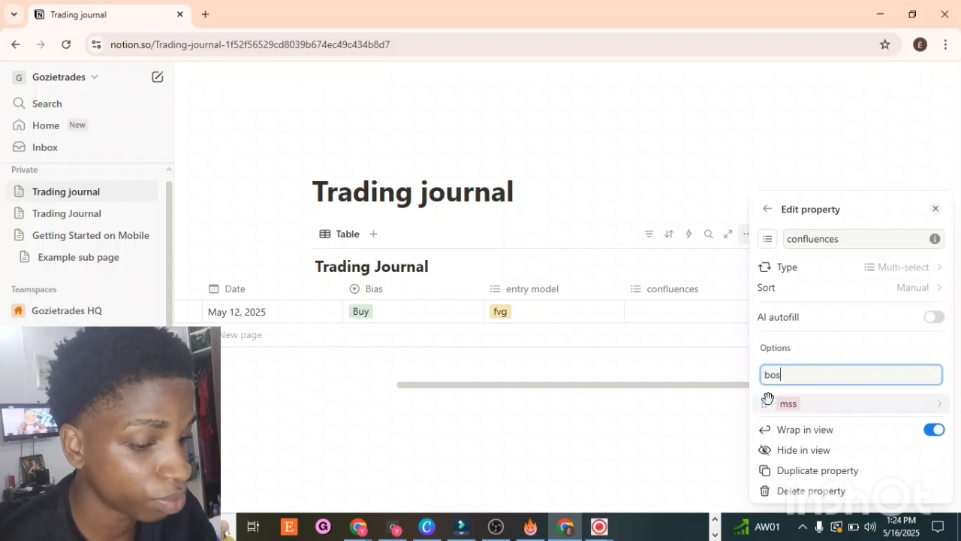
pyautogui.press('Return')
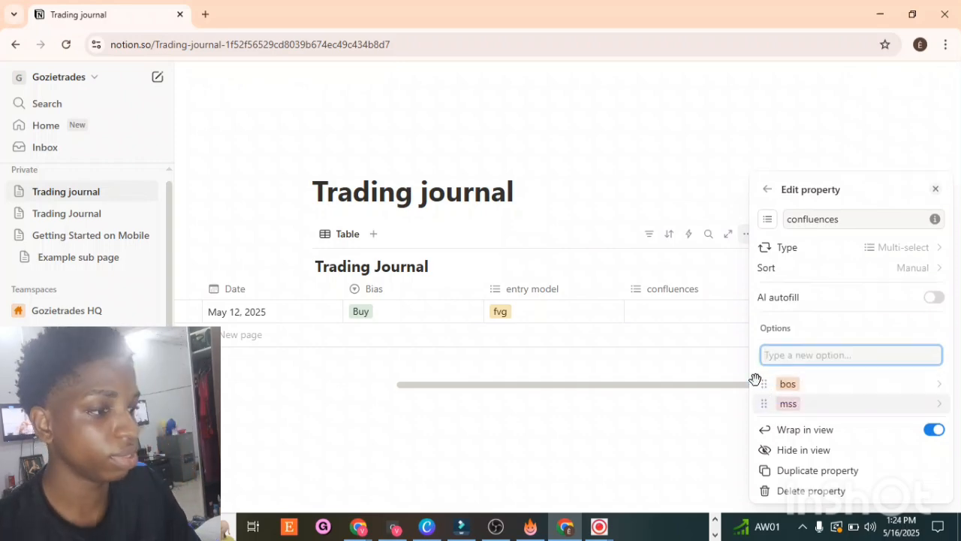
pyautogui.click(680, 96)
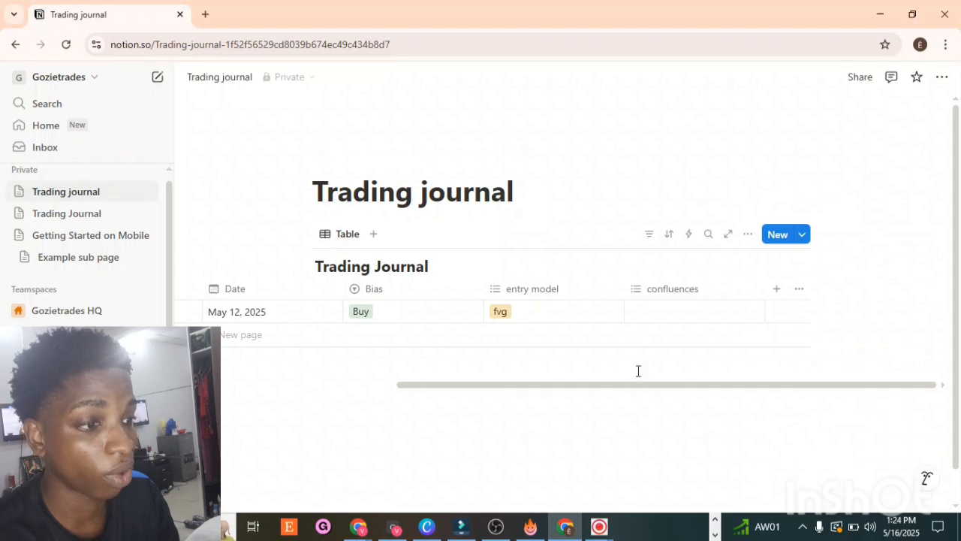
# Step: Set the first trade's confluences to bos
pyautogui.click(687, 304)
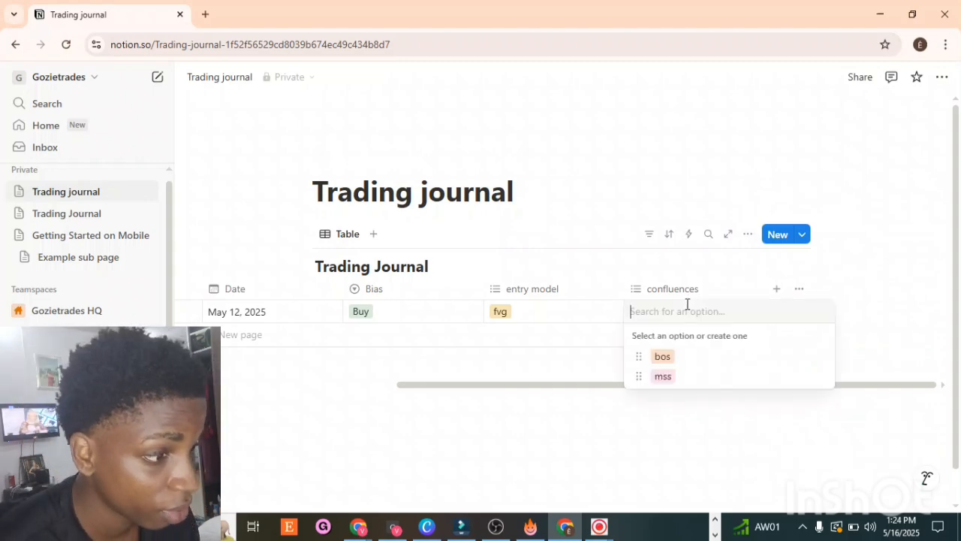
pyautogui.click(662, 357)
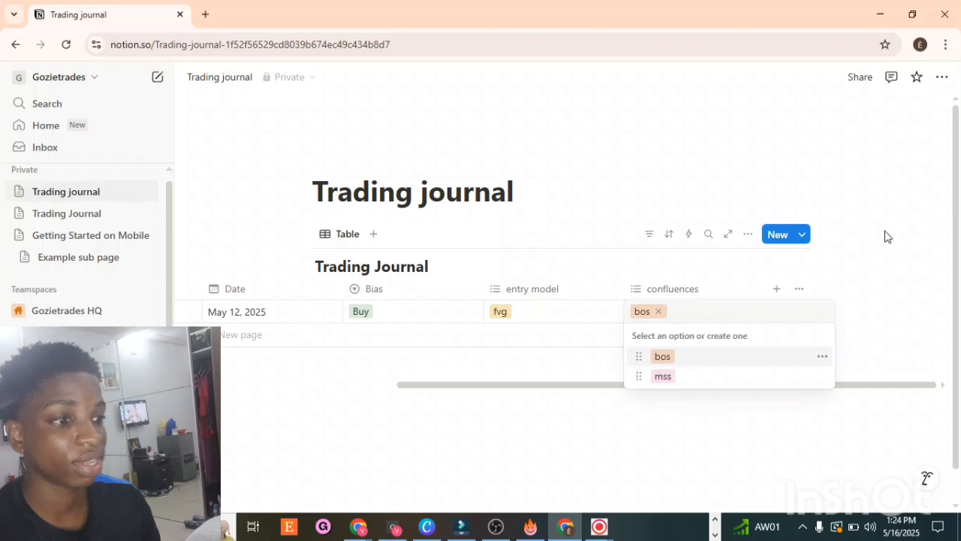
pyautogui.press('Escape')
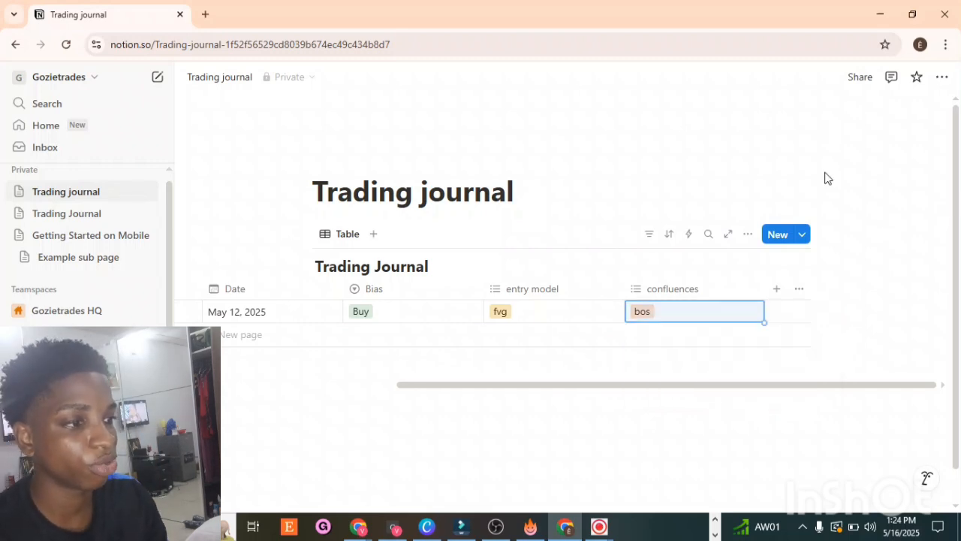
# Step: Add a new Multi-select property named outcome to the table
pyautogui.click(778, 290)
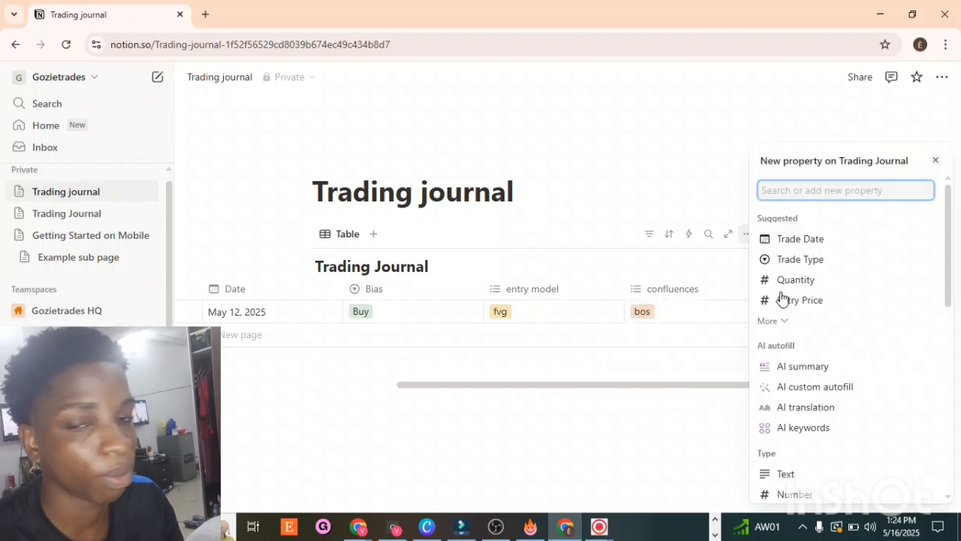
pyautogui.write('mu')
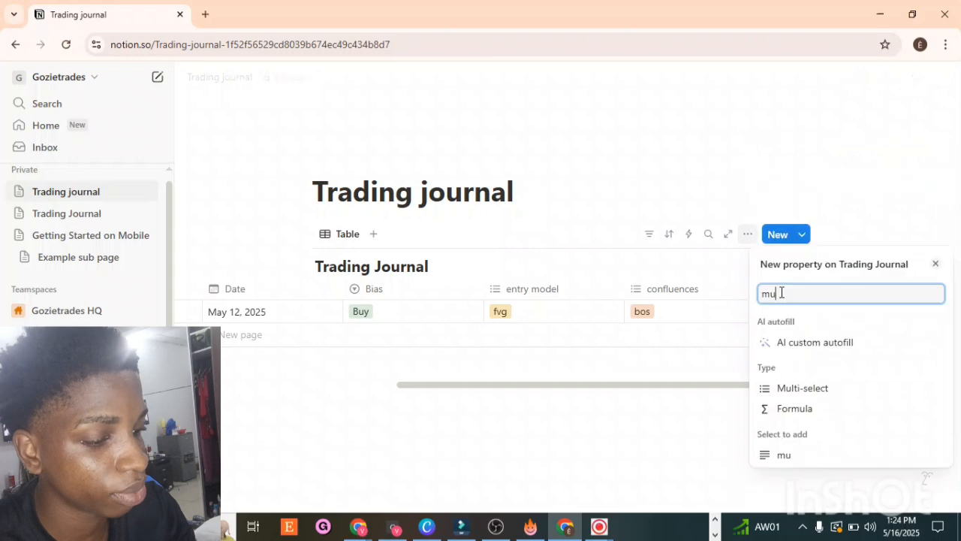
pyautogui.click(783, 388)
pyautogui.press('BackSpace')
pyautogui.press('BackSpace')
pyautogui.press('BackSpace')
pyautogui.press('BackSpace')
pyautogui.press('BackSpace')
pyautogui.press('BackSpace')
pyautogui.press('BackSpace')
pyautogui.press('BackSpace')
pyautogui.press('BackSpace')
pyautogui.press('BackSpace')
pyautogui.press('BackSpace')
pyautogui.press('BackSpace')
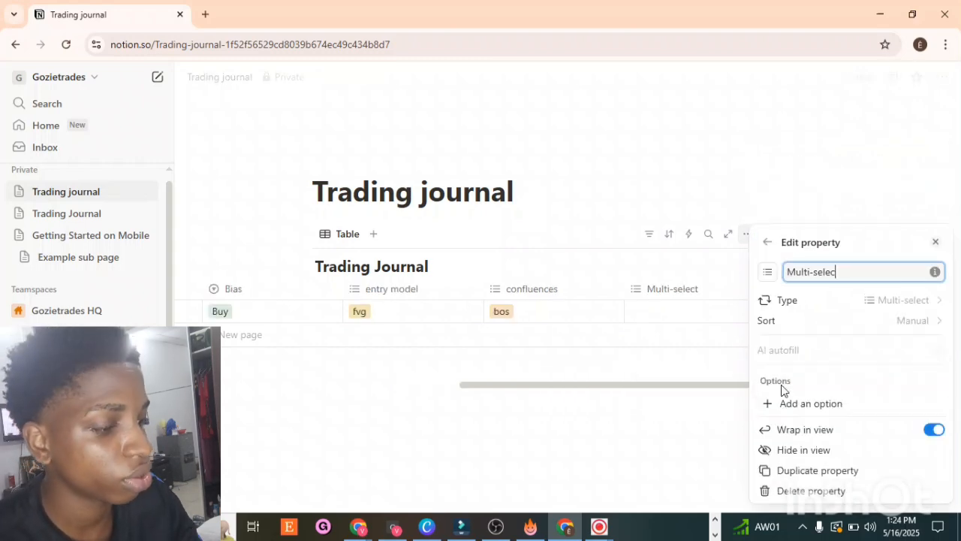
pyautogui.write('out')
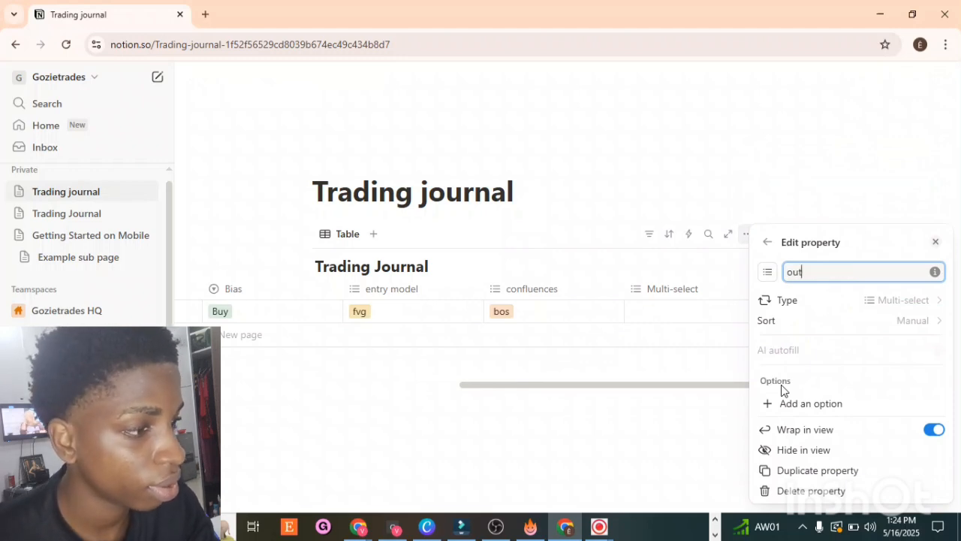
pyautogui.write('come')
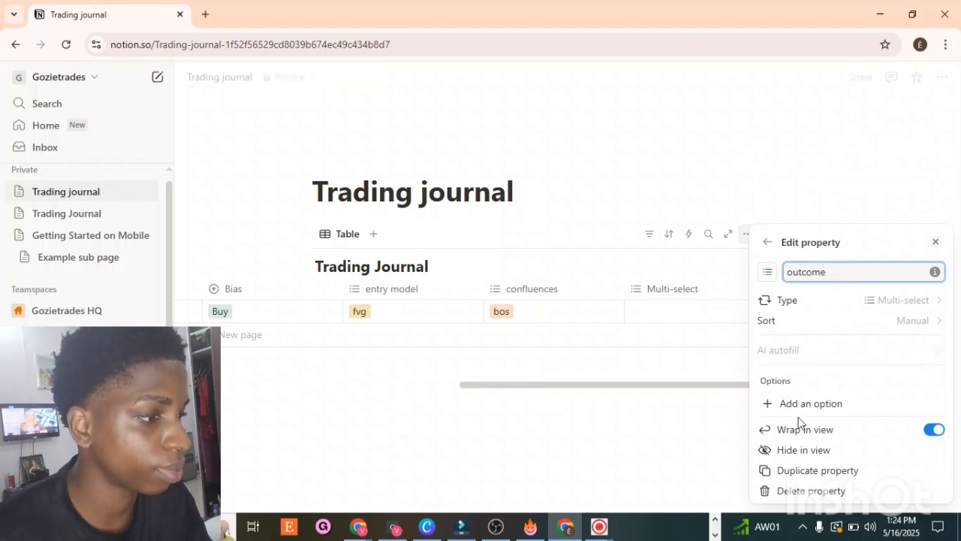
# Step: Add win and loss options to the outcome property
pyautogui.click(829, 403)
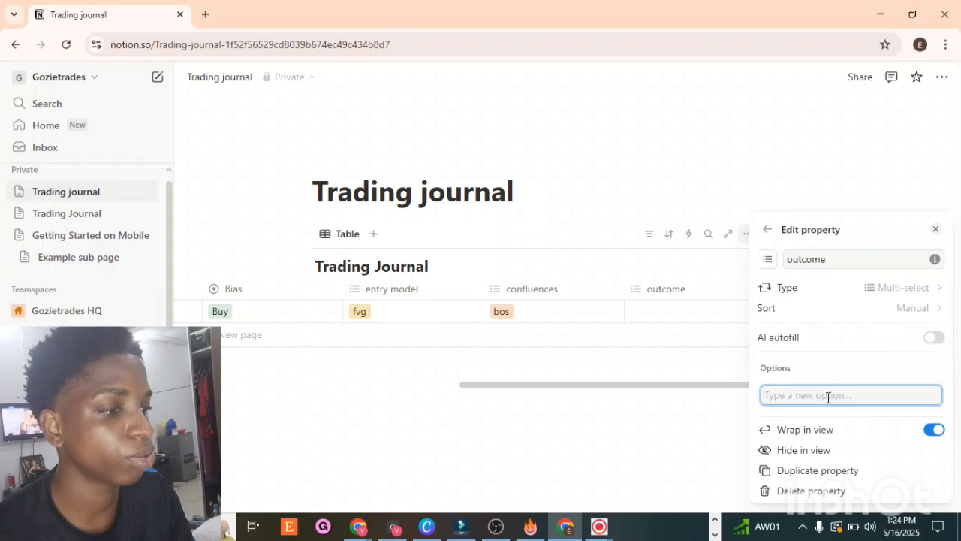
pyautogui.write('win')
pyautogui.press('Return')
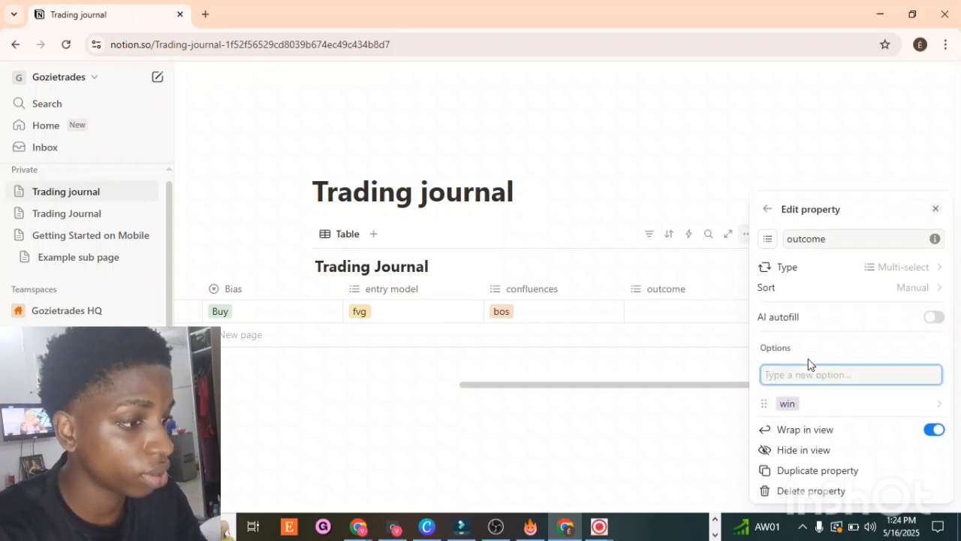
pyautogui.write('l')
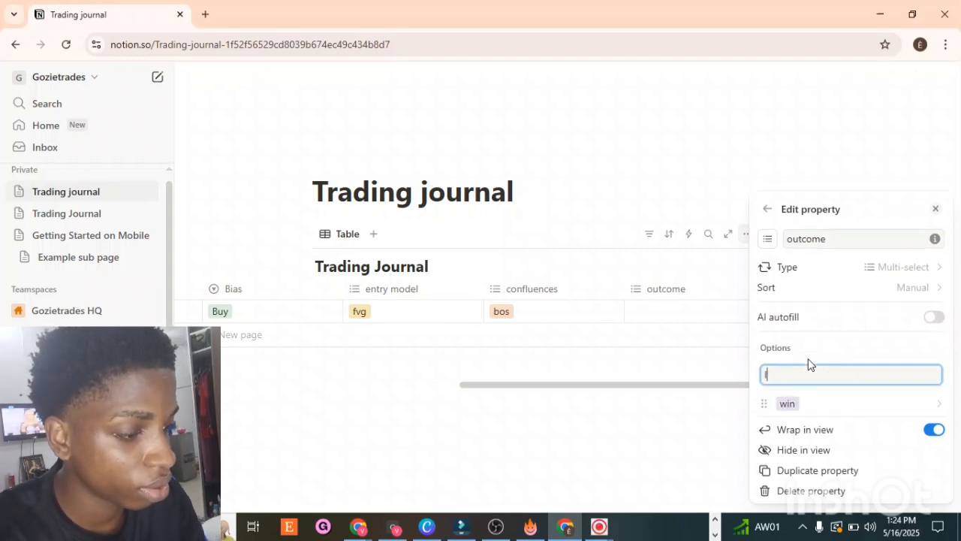
pyautogui.write('oss')
pyautogui.press('Return')
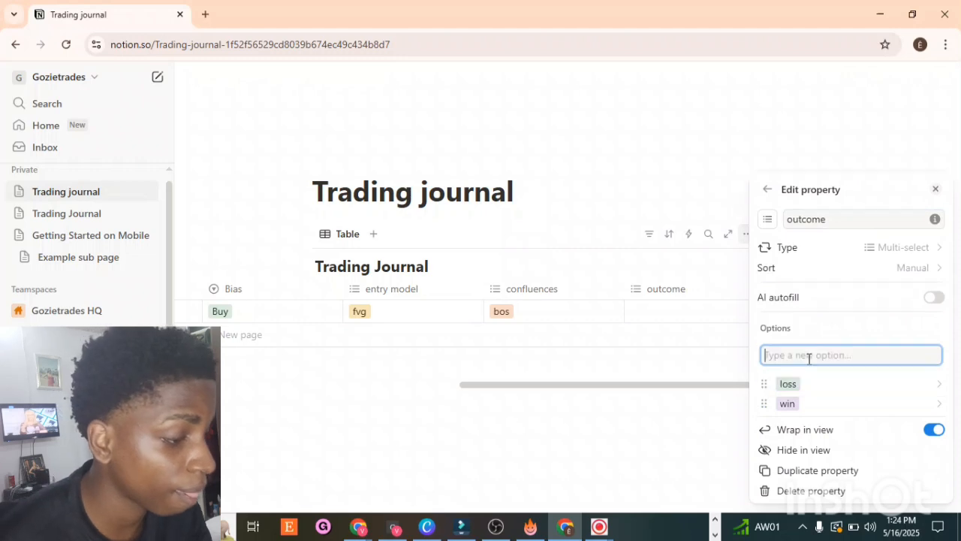
# Step: Set the first trade's outcome to loss
pyautogui.click(652, 313)
pyautogui.click(654, 310)
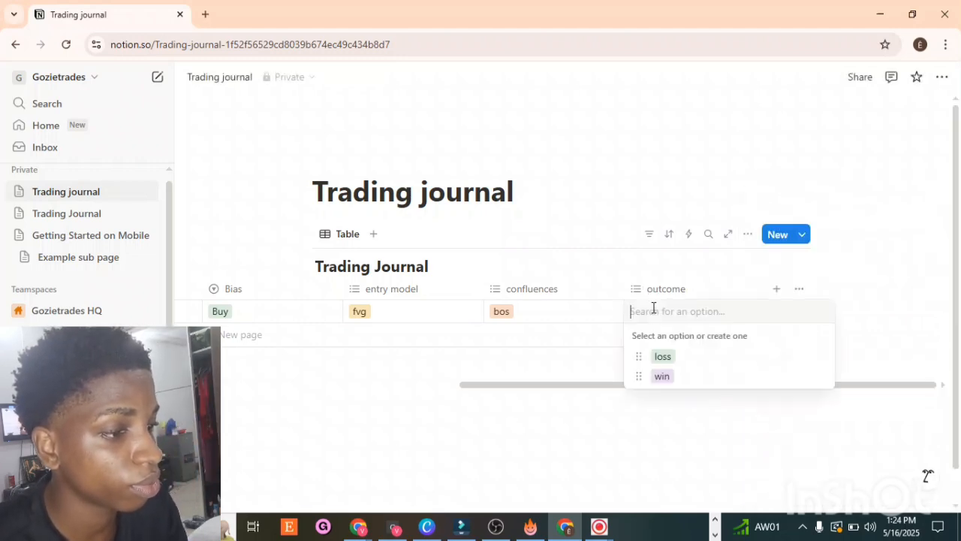
pyautogui.click(665, 363)
pyautogui.click(631, 153)
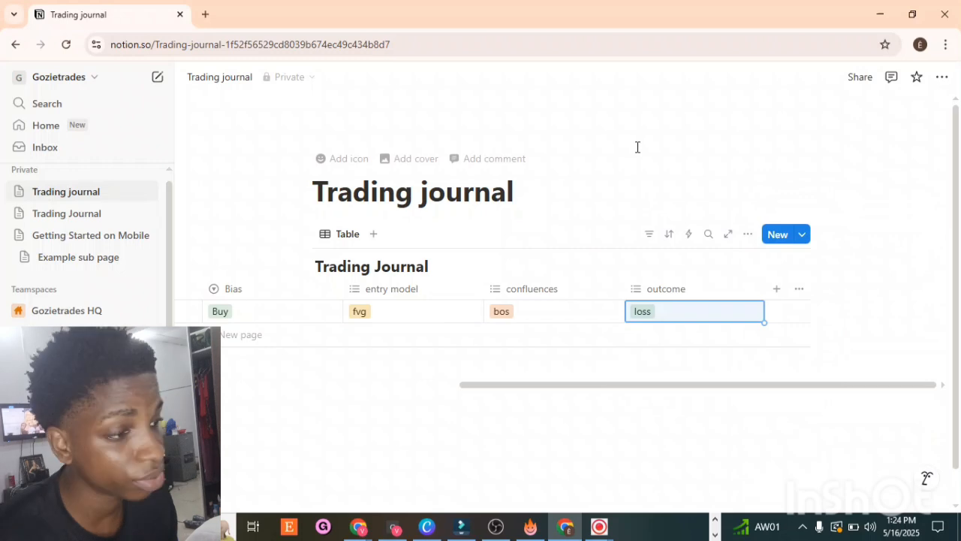
# Step: Add a new Number property named pnl to the table
pyautogui.click(777, 289)
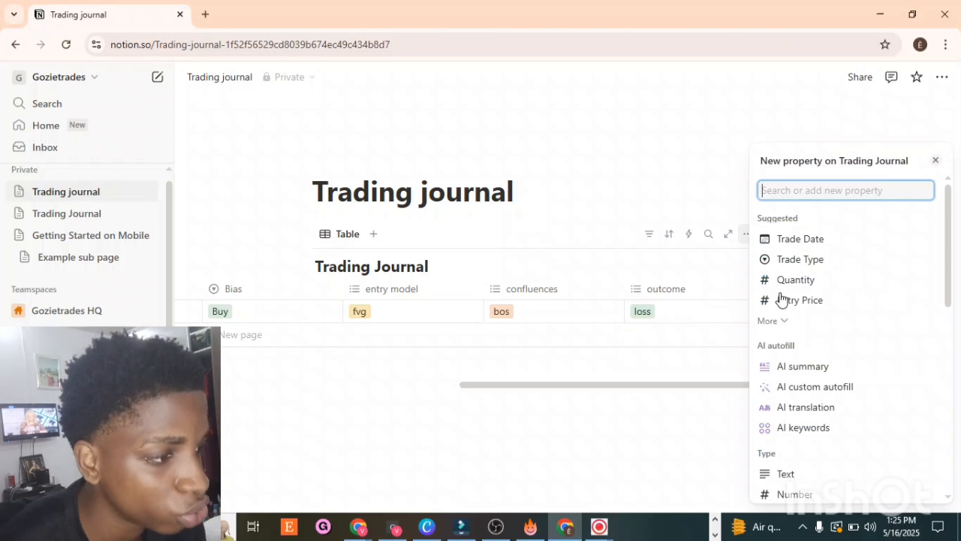
pyautogui.write('n')
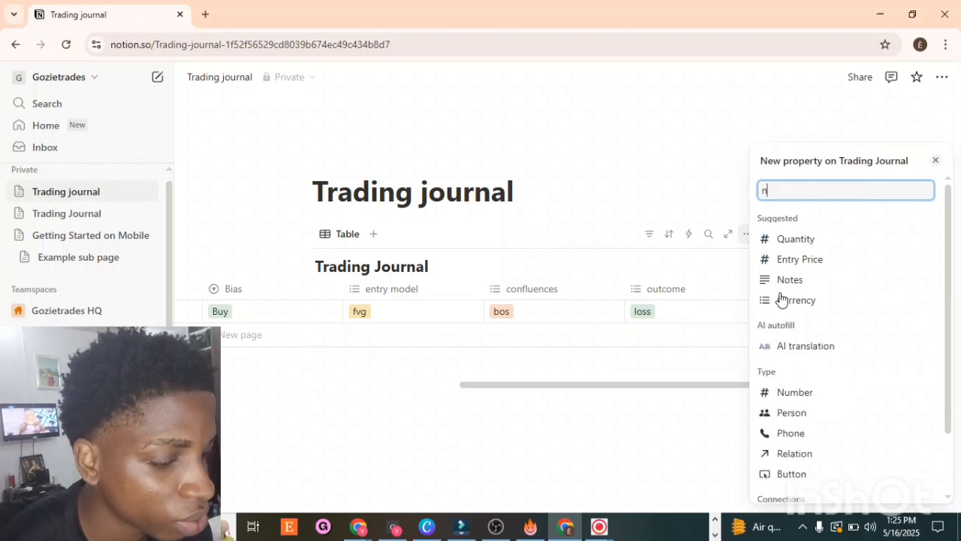
pyautogui.write('u')
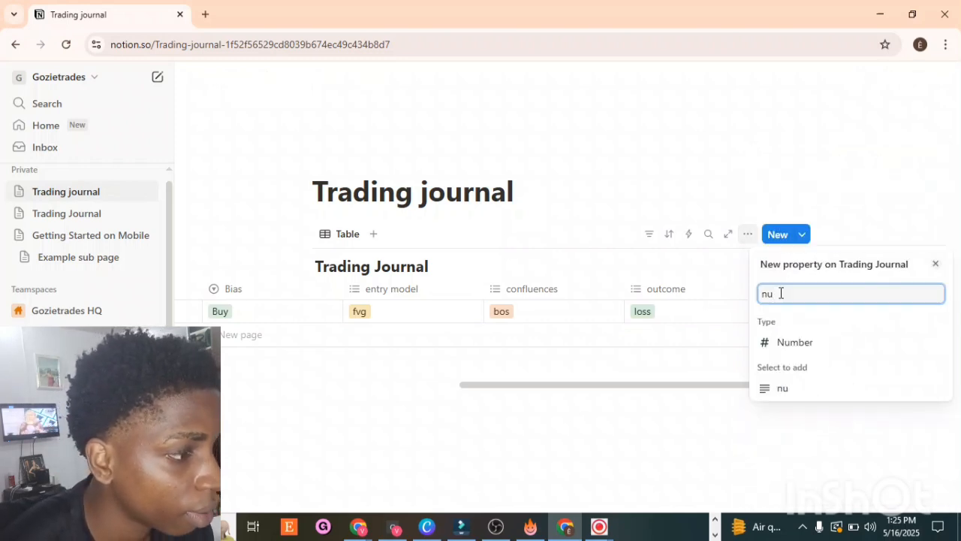
pyautogui.click(767, 347)
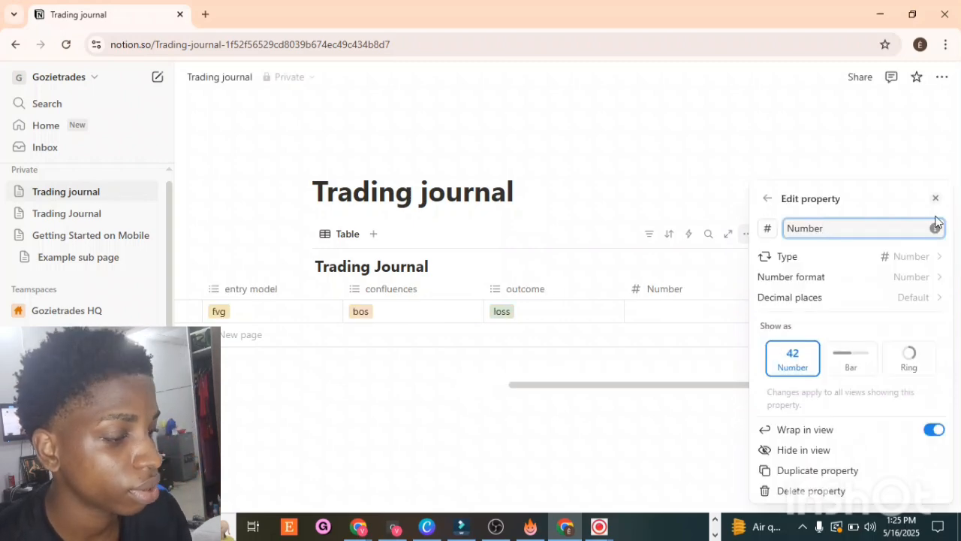
pyautogui.press('BackSpace')
pyautogui.press('BackSpace')
pyautogui.press('BackSpace')
pyautogui.press('BackSpace')
pyautogui.press('BackSpace')
pyautogui.press('BackSpace')
pyautogui.write('pnl')
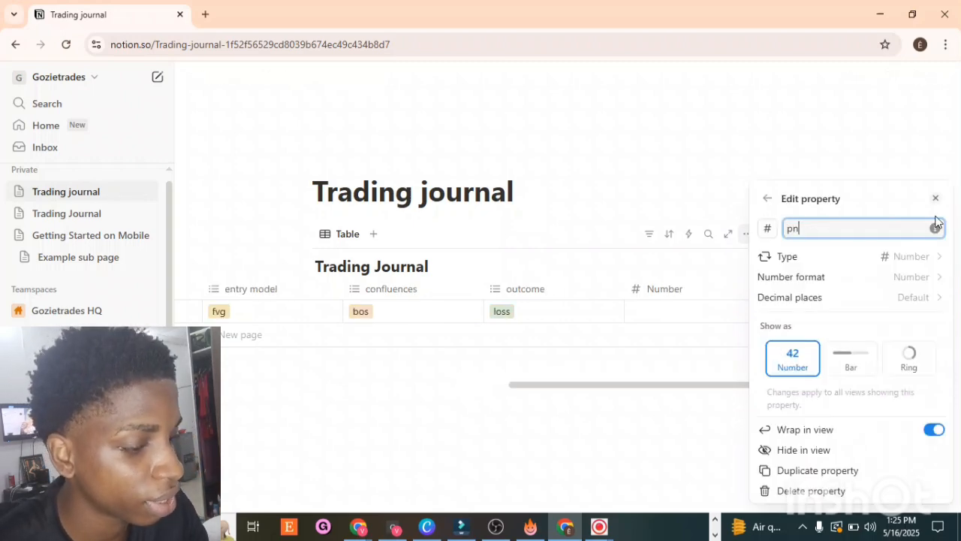
# Step: Set the pnl property's number format to US Dollar (USD) and close the panel
pyautogui.click(926, 283)
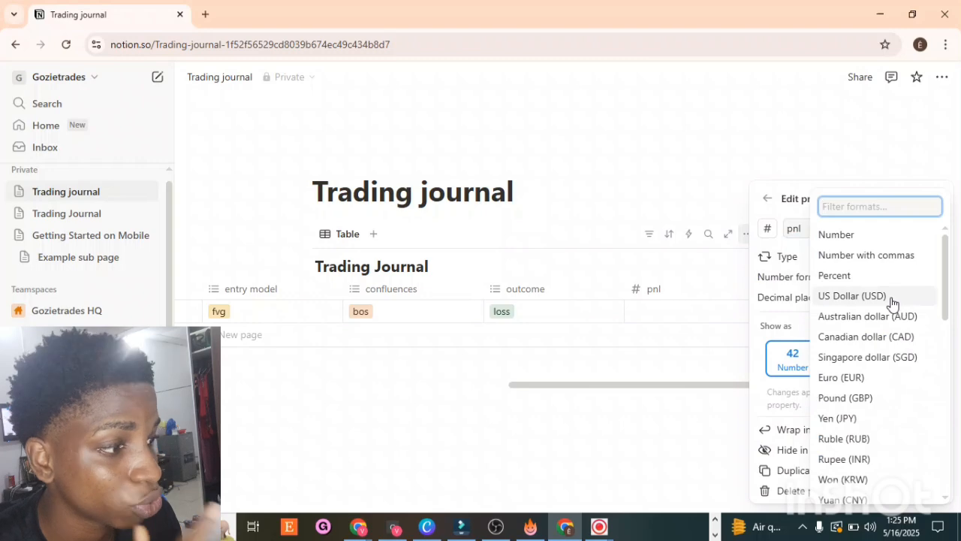
pyautogui.click(893, 298)
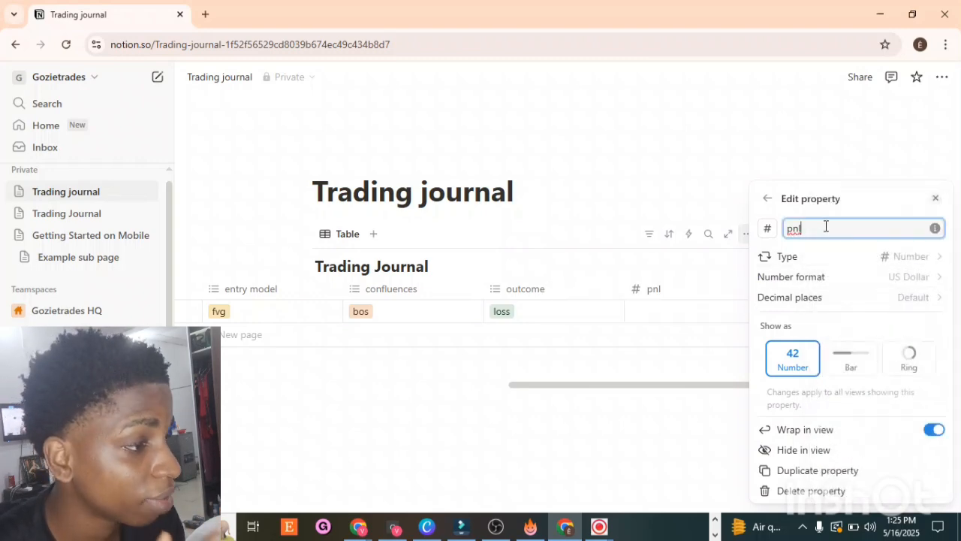
pyautogui.click(897, 283)
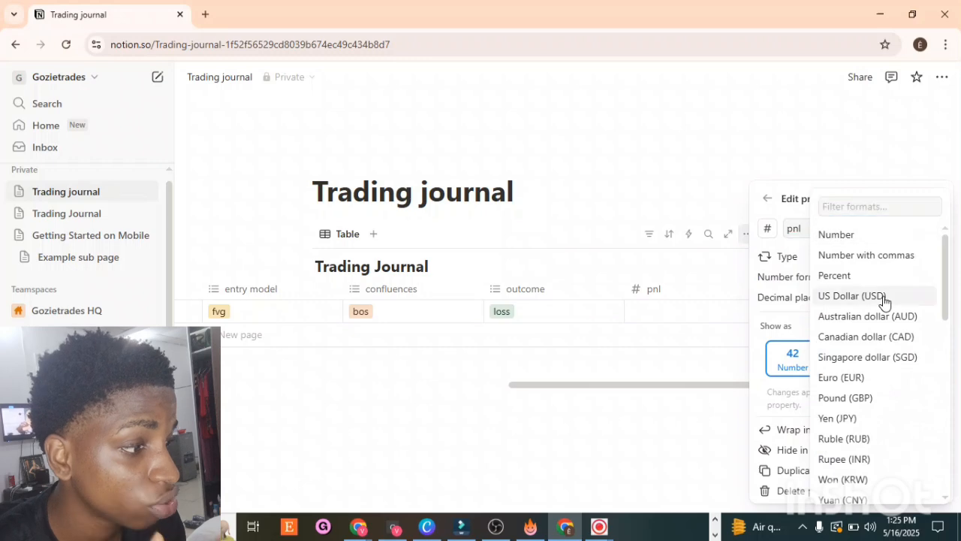
pyautogui.click(894, 296)
pyautogui.click(761, 117)
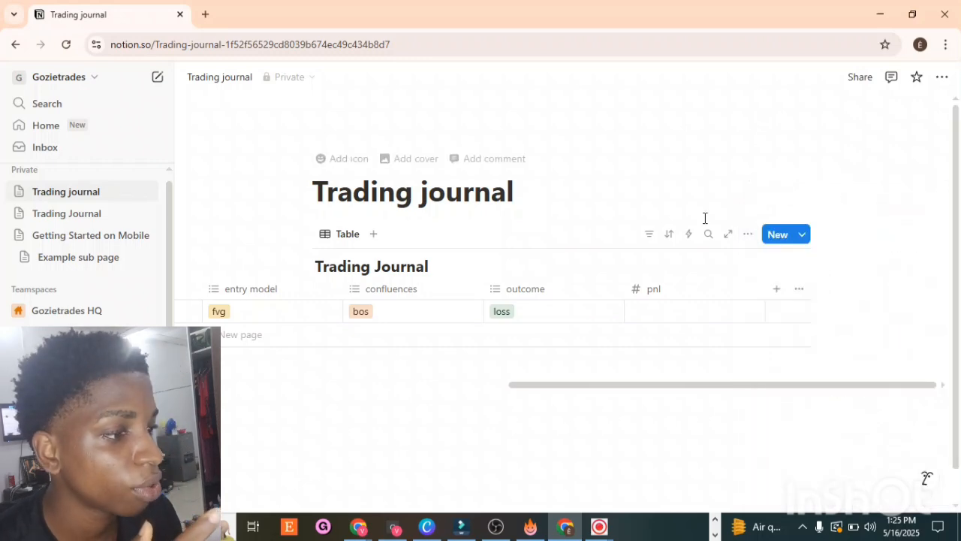
# Step: Enter 69 as the first trade's pnl
pyautogui.click(665, 311)
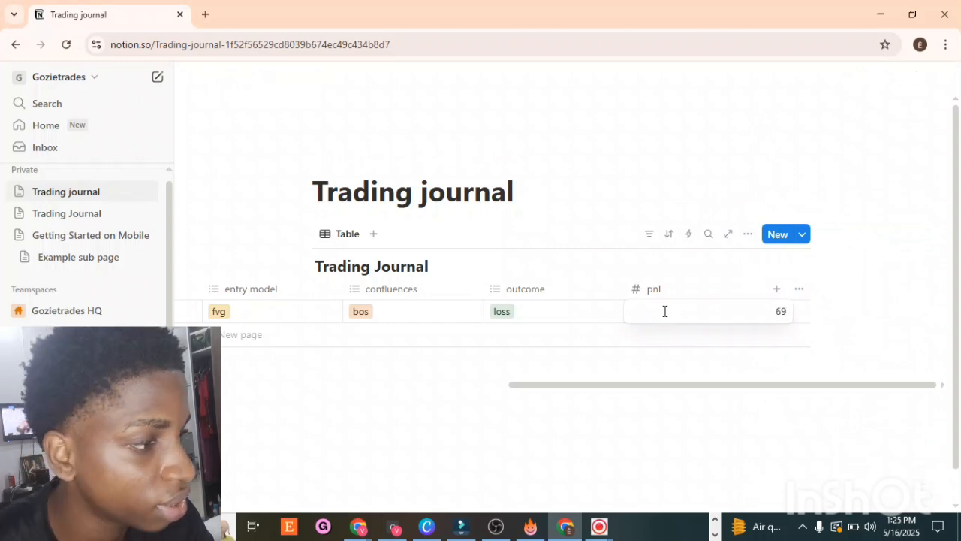
pyautogui.press('Return')
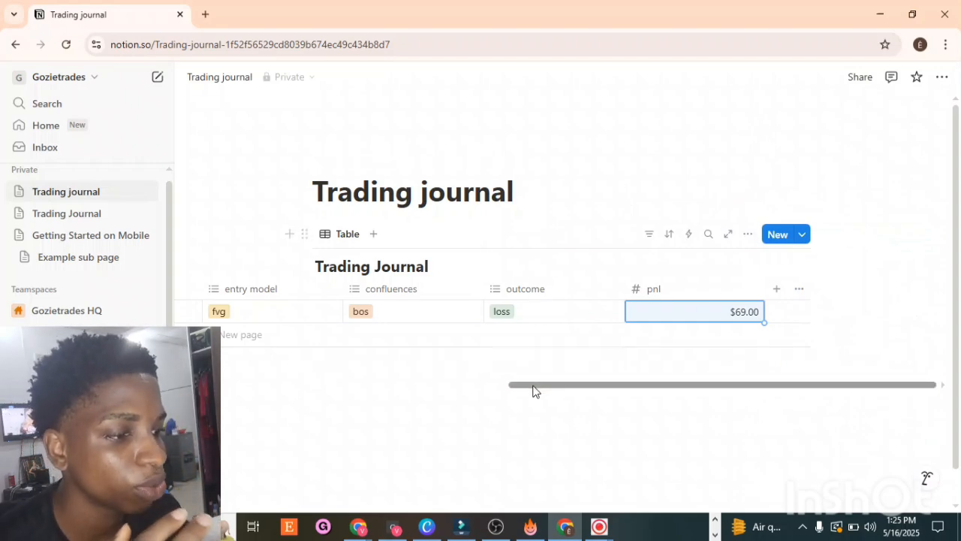
# Step: Add another Number property to the table, keeping its default format and type
pyautogui.moveTo(527, 388); pyautogui.dragTo(960, 291)
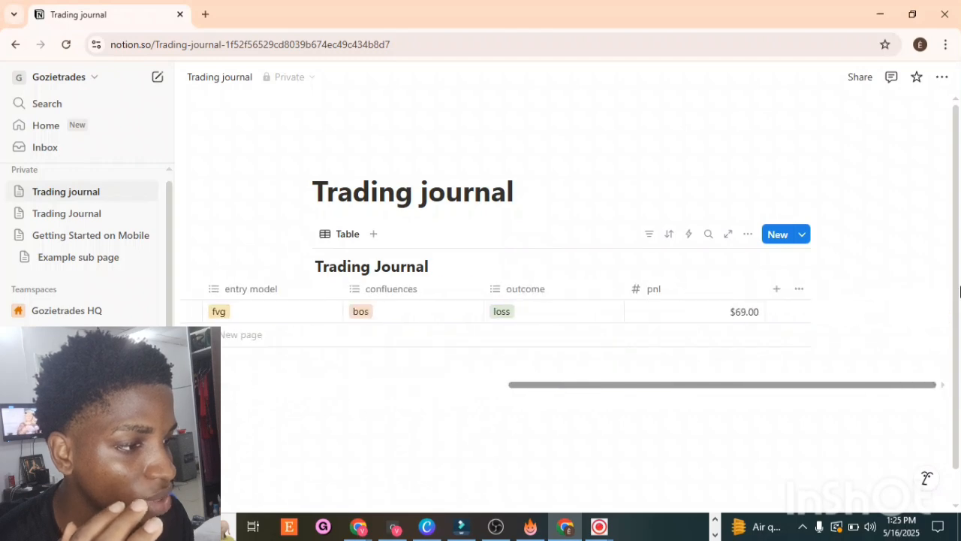
pyautogui.moveTo(766, 385); pyautogui.dragTo(195, 387)
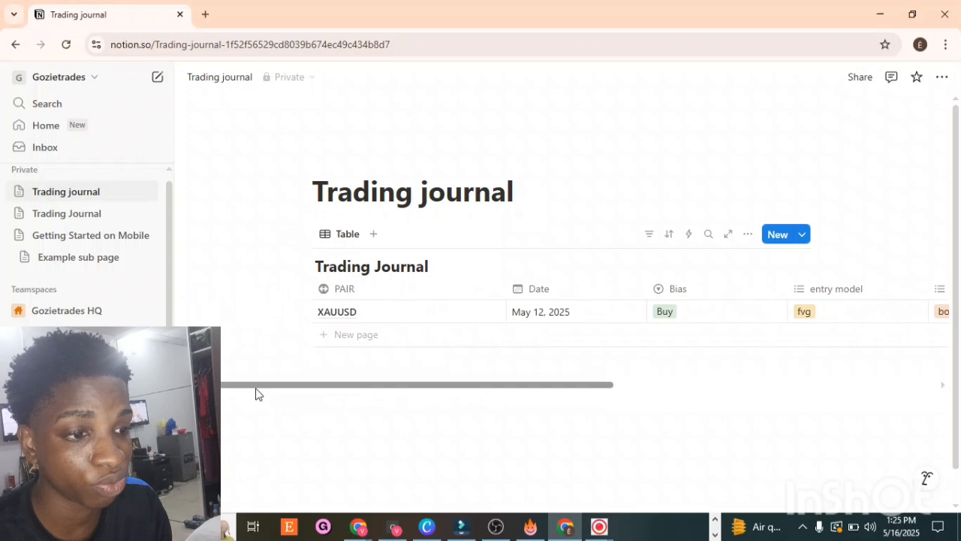
pyautogui.moveTo(257, 389); pyautogui.dragTo(824, 347)
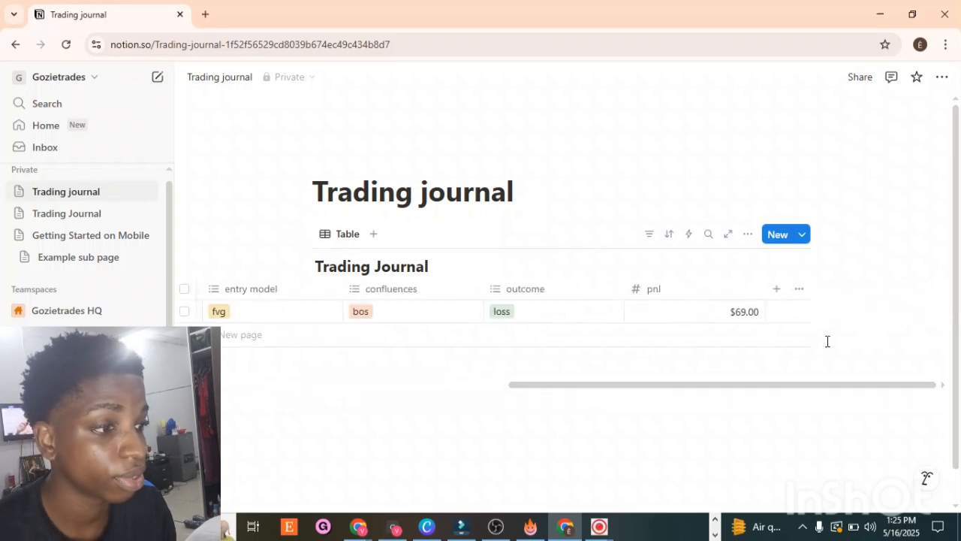
pyautogui.click(775, 291)
pyautogui.write('nu')
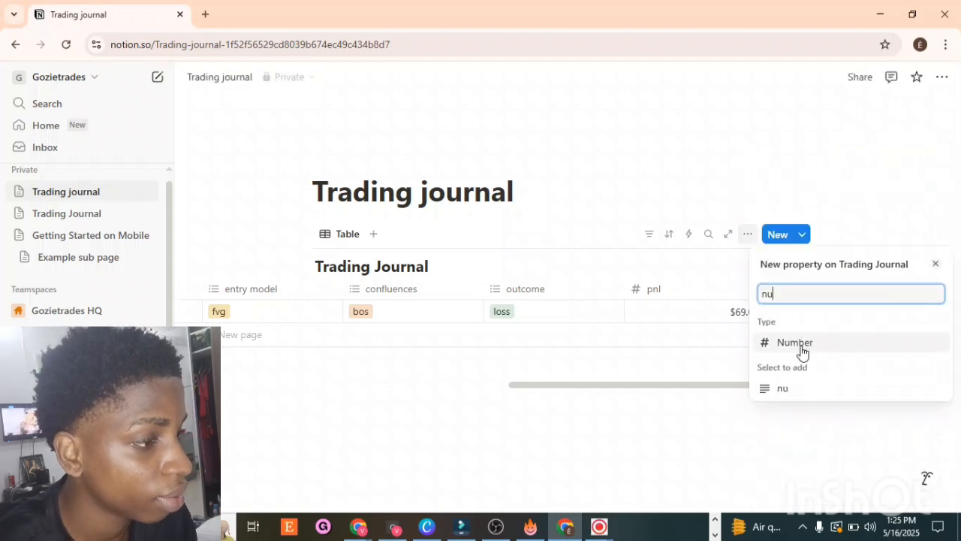
pyautogui.click(799, 345)
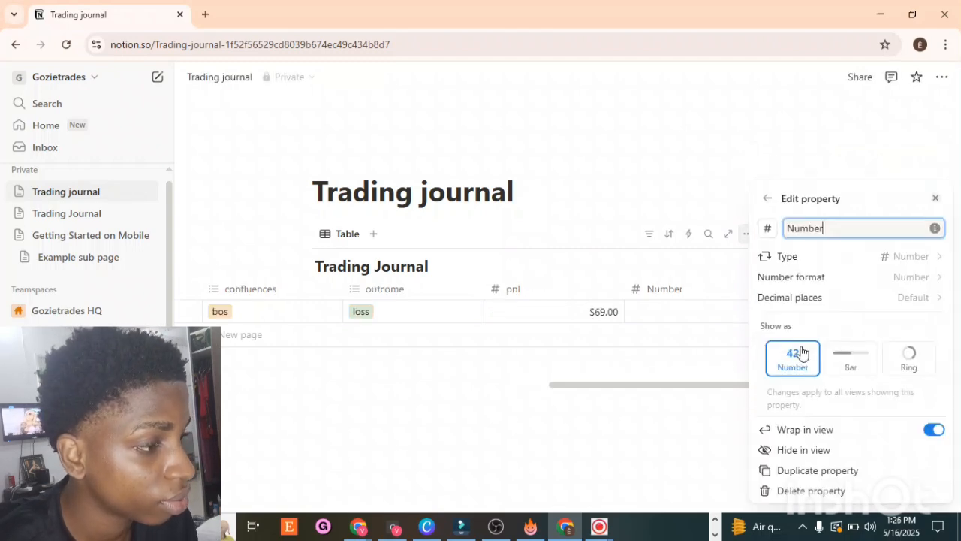
pyautogui.click(908, 278)
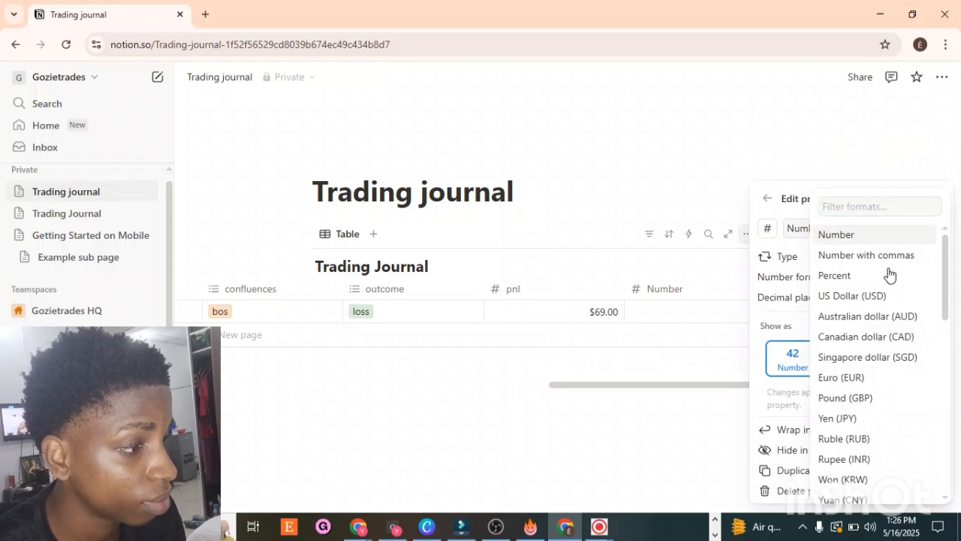
pyautogui.click(762, 112)
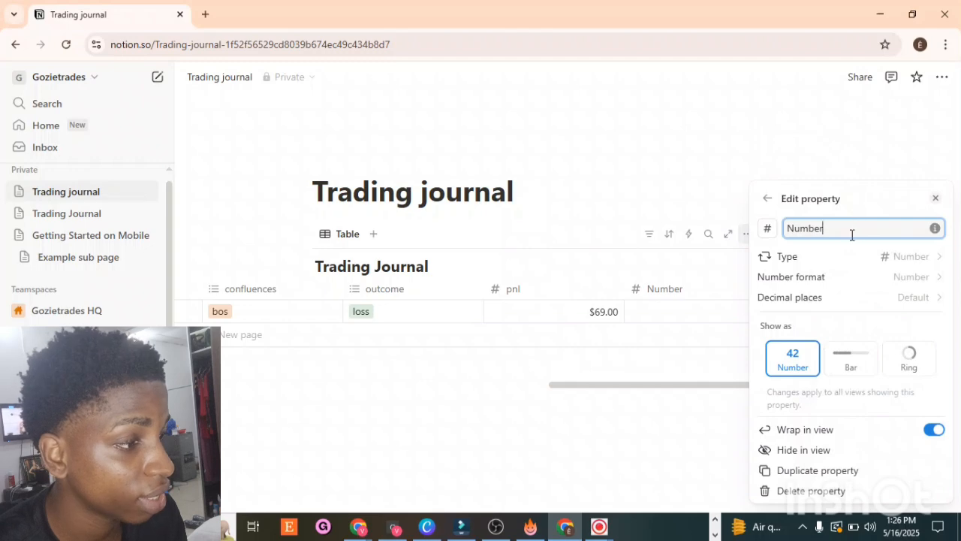
pyautogui.click(886, 256)
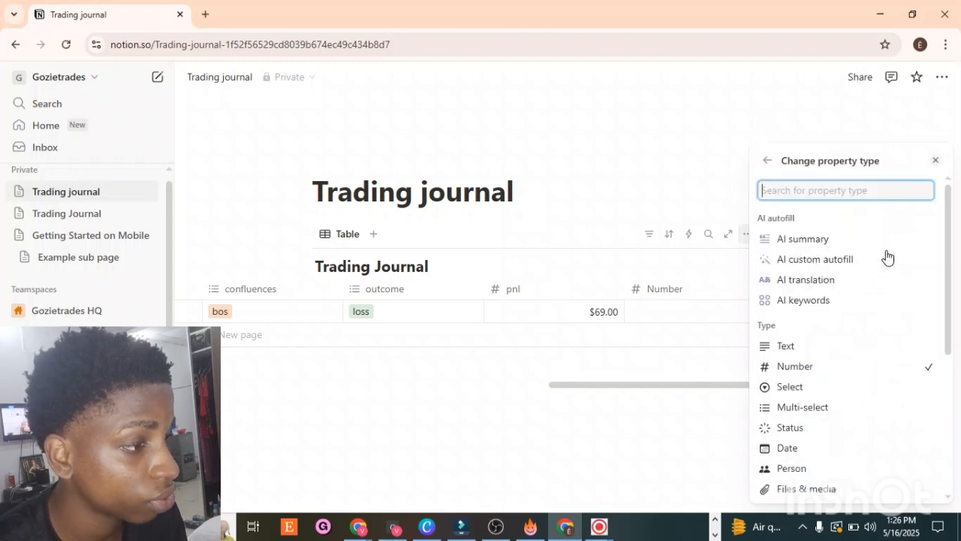
pyautogui.click(777, 116)
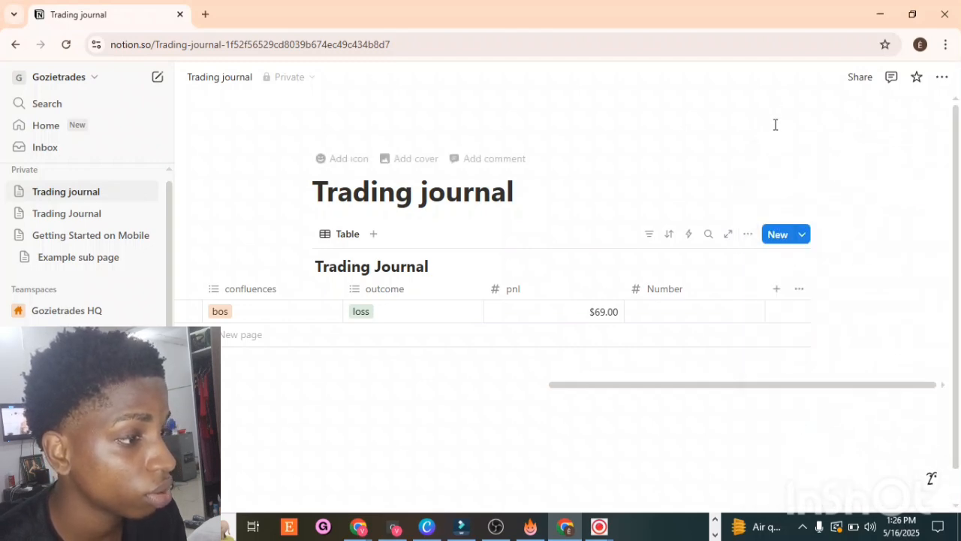
# Step: Rename the new Number property to RR
pyautogui.click(722, 290)
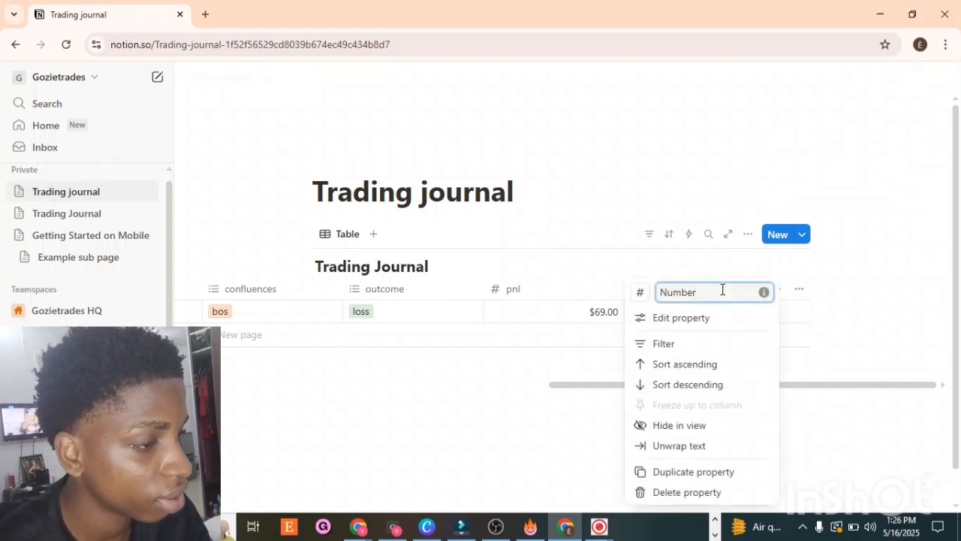
pyautogui.press('BackSpace')
pyautogui.press('BackSpace')
pyautogui.press('BackSpace')
pyautogui.press('BackSpace')
pyautogui.press('BackSpace')
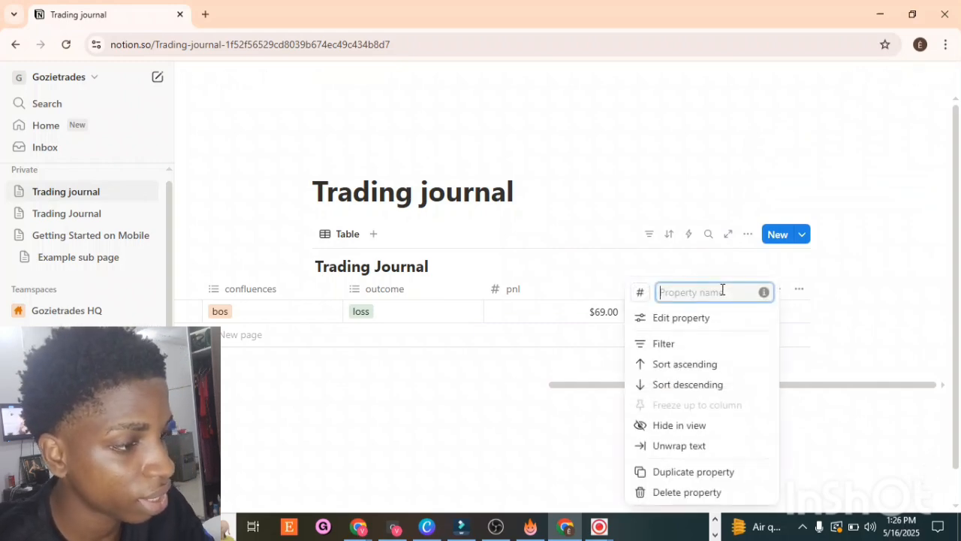
pyautogui.write('rr')
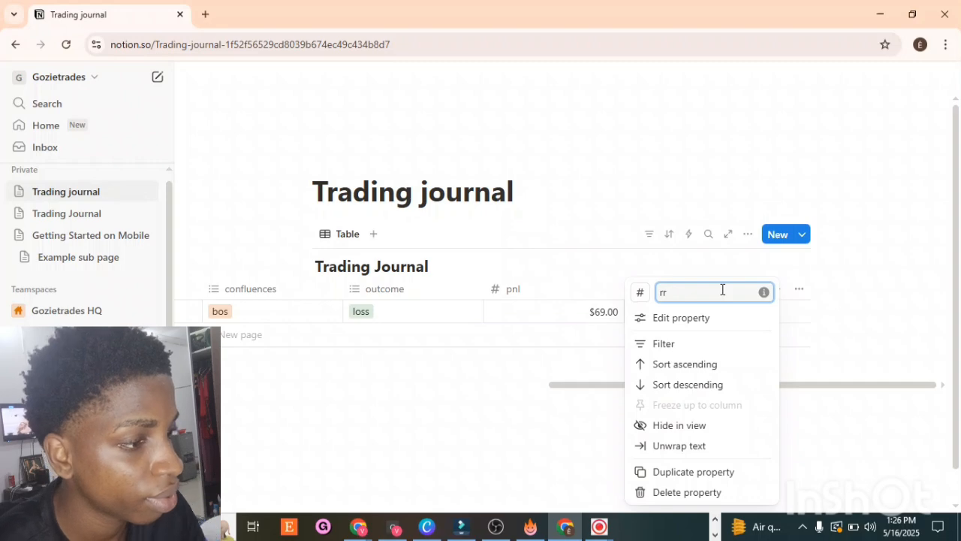
pyautogui.press('BackSpace')
pyautogui.press('BackSpace')
pyautogui.write('RR')
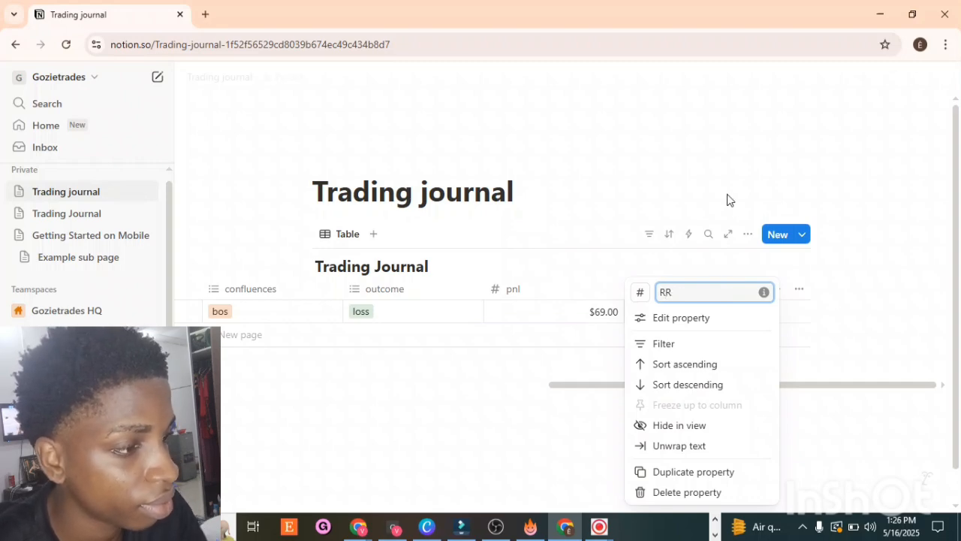
pyautogui.click(726, 194)
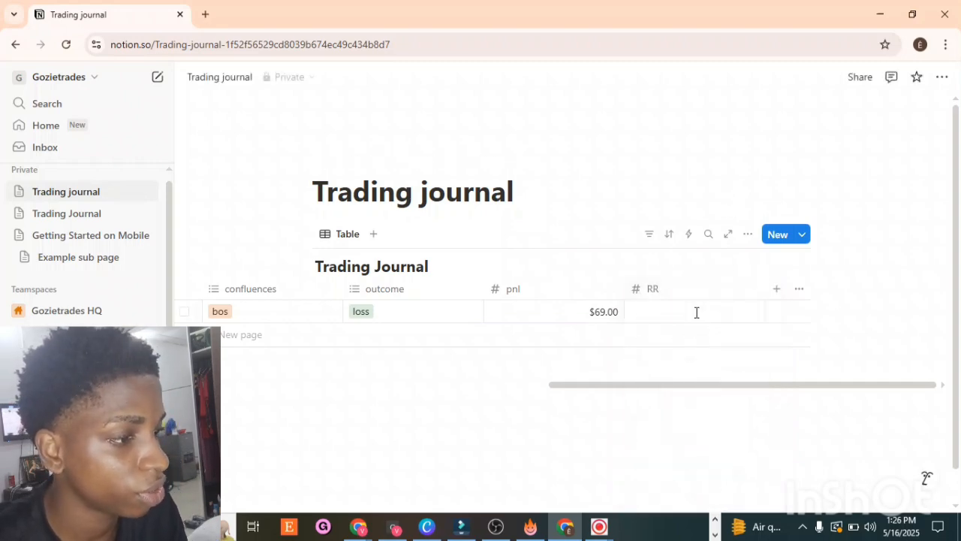
# Step: Enter 1:4 as the first trade's RR value
pyautogui.click(697, 312)
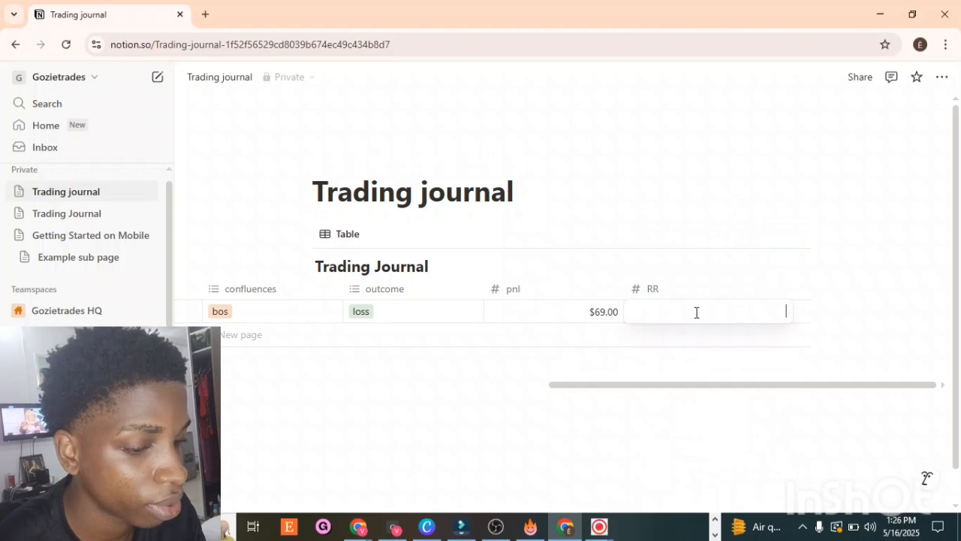
pyautogui.write('1')
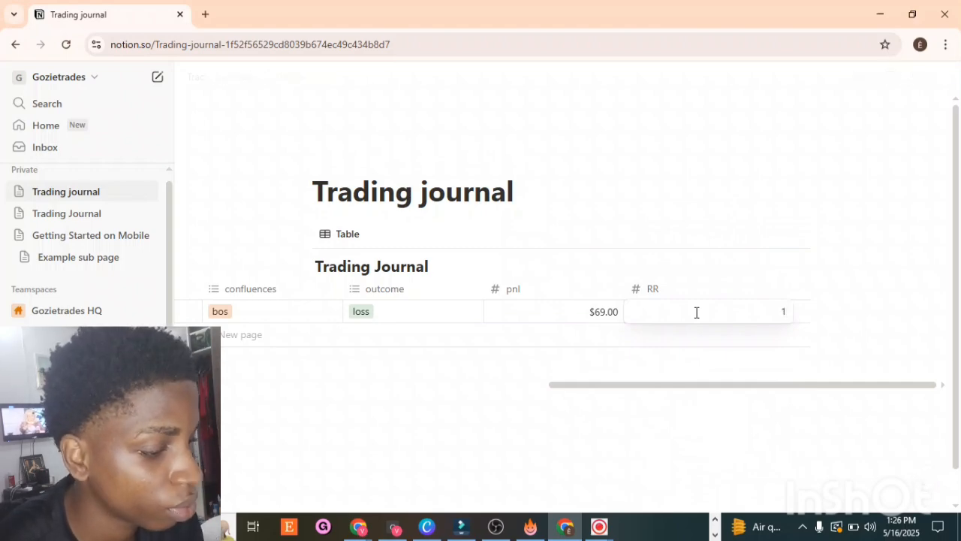
pyautogui.write(':')
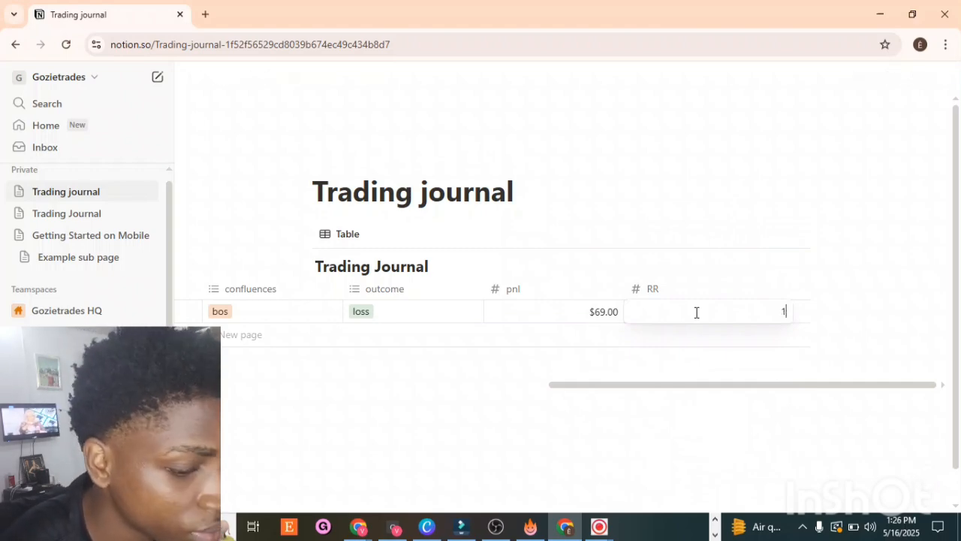
pyautogui.write(':4')
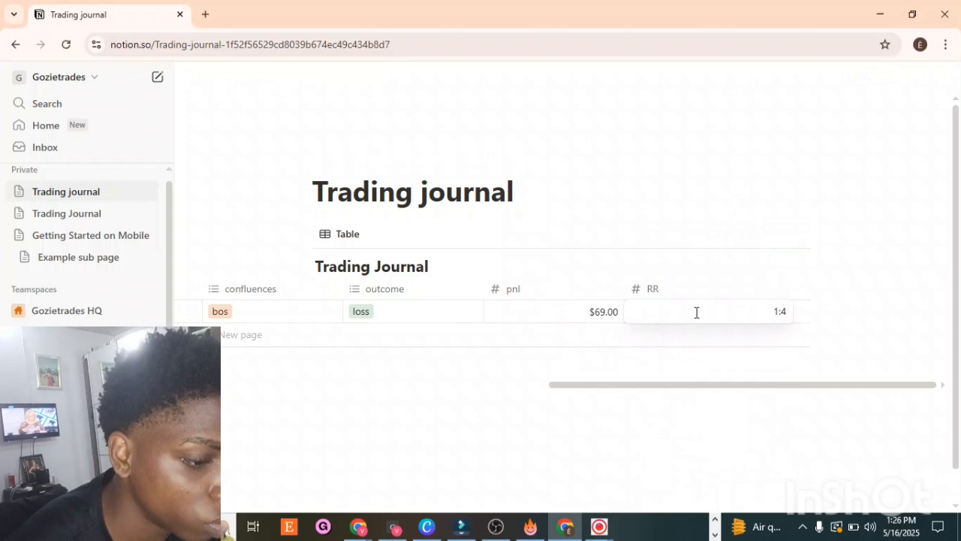
pyautogui.press('Return')
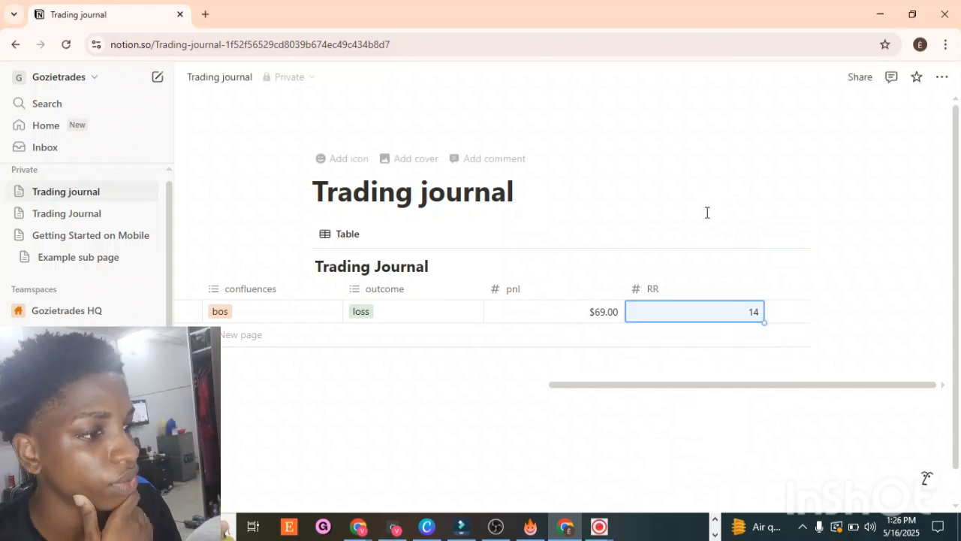
# Step: Review the RR property's decimal places and number format options
pyautogui.click(719, 289)
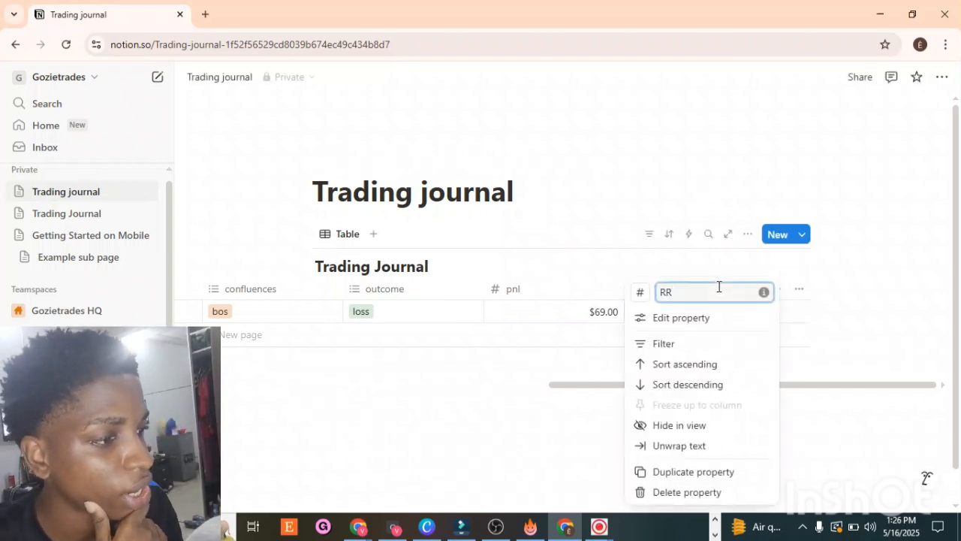
pyautogui.click(745, 321)
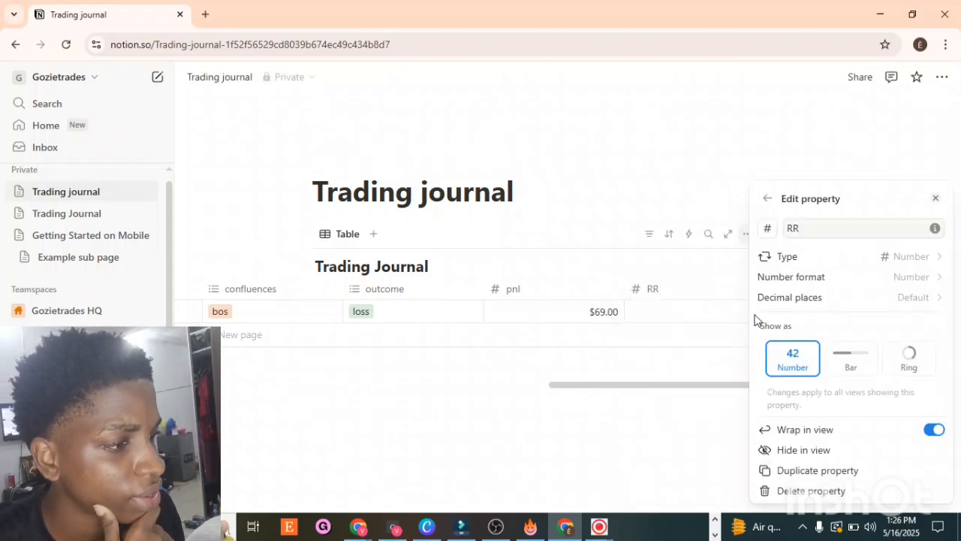
pyautogui.click(843, 303)
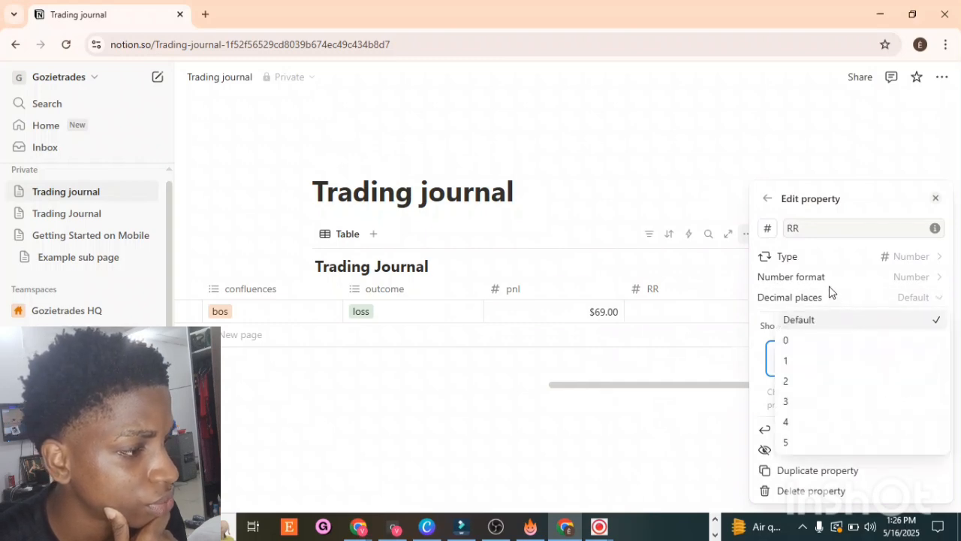
pyautogui.click(825, 294)
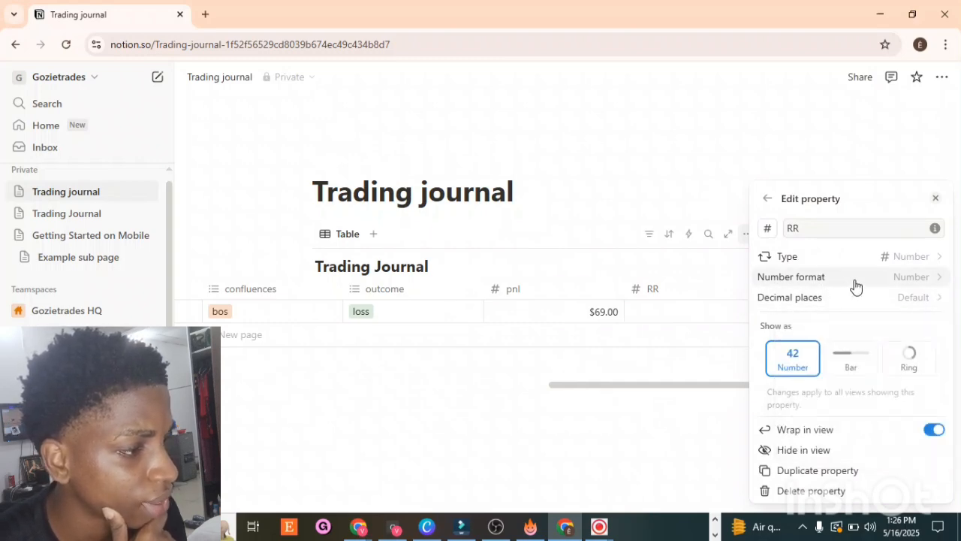
pyautogui.click(856, 287)
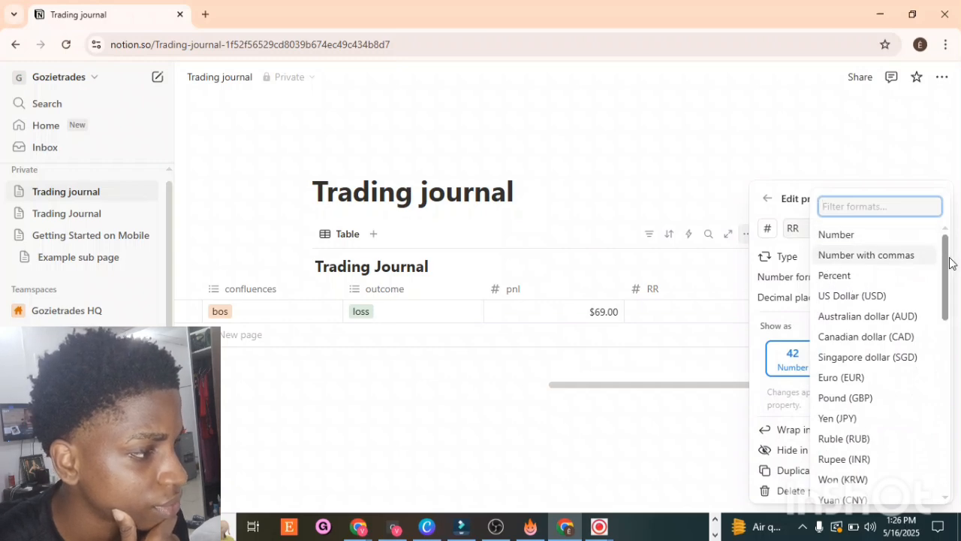
pyautogui.moveTo(947, 276); pyautogui.dragTo(940, 490)
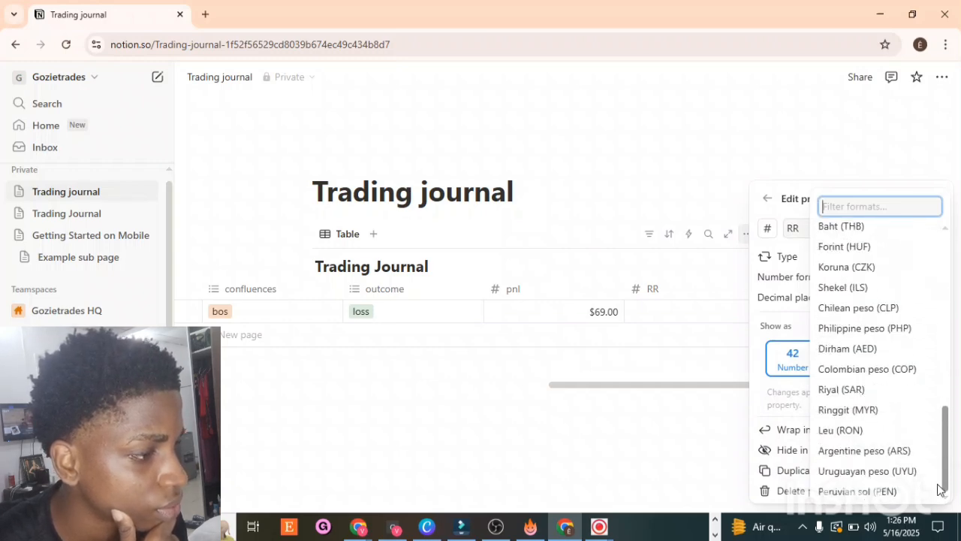
pyautogui.moveTo(939, 538); pyautogui.dragTo(734, 309)
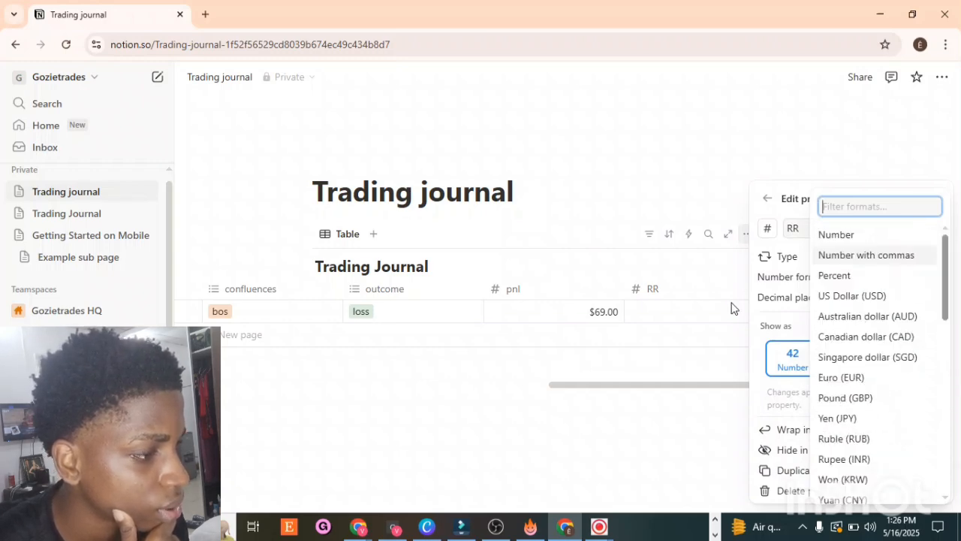
pyautogui.click(811, 103)
# Step: Search the RR property's type list for a ratio type
pyautogui.click(831, 262)
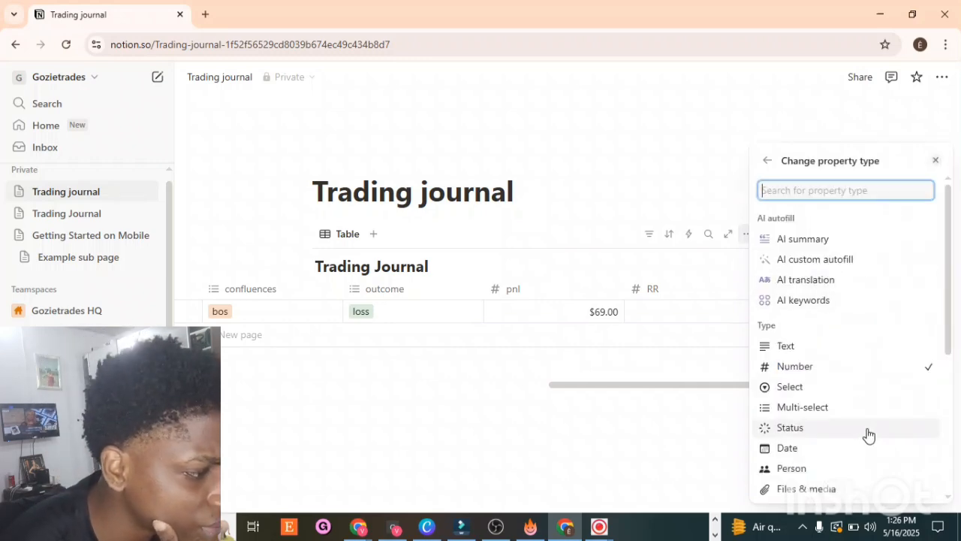
pyautogui.write('R')
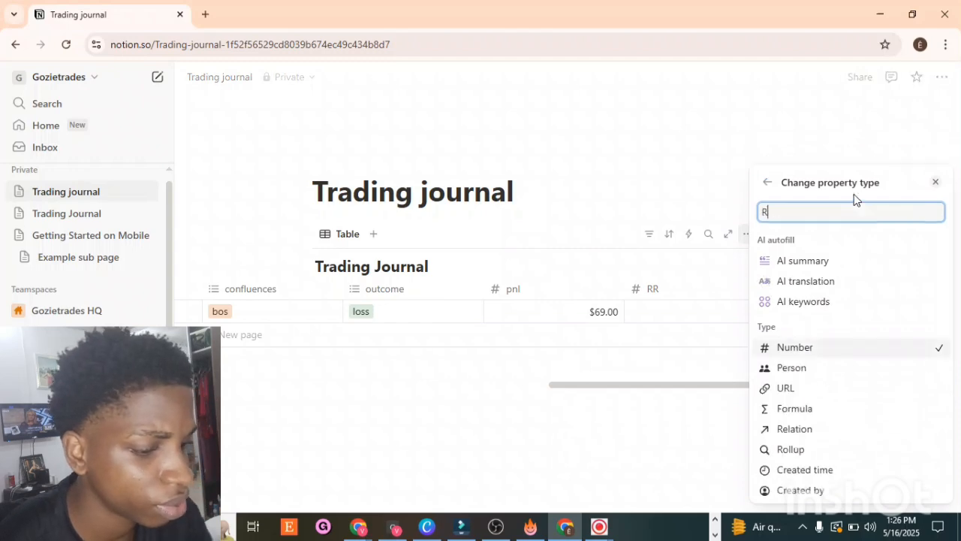
pyautogui.write('ATIO')
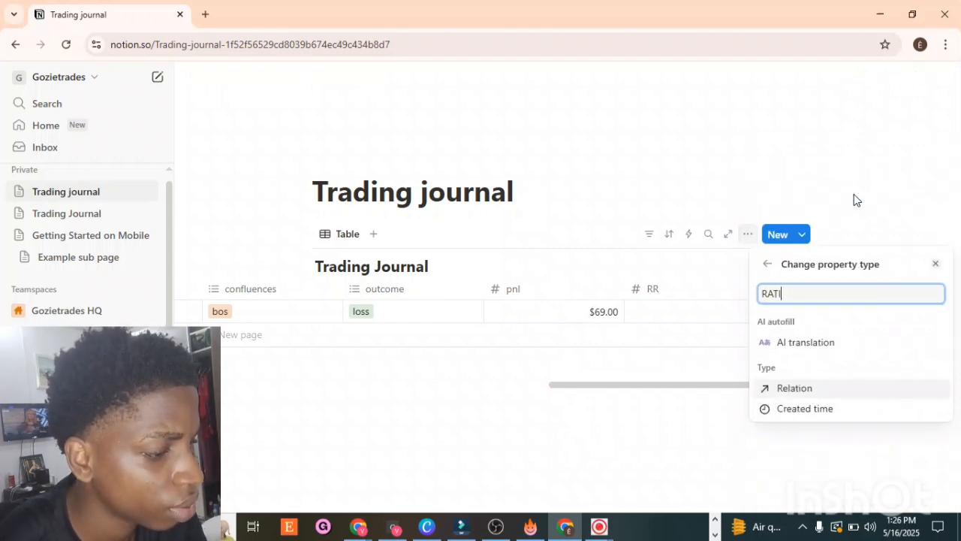
pyautogui.press('BackSpace')
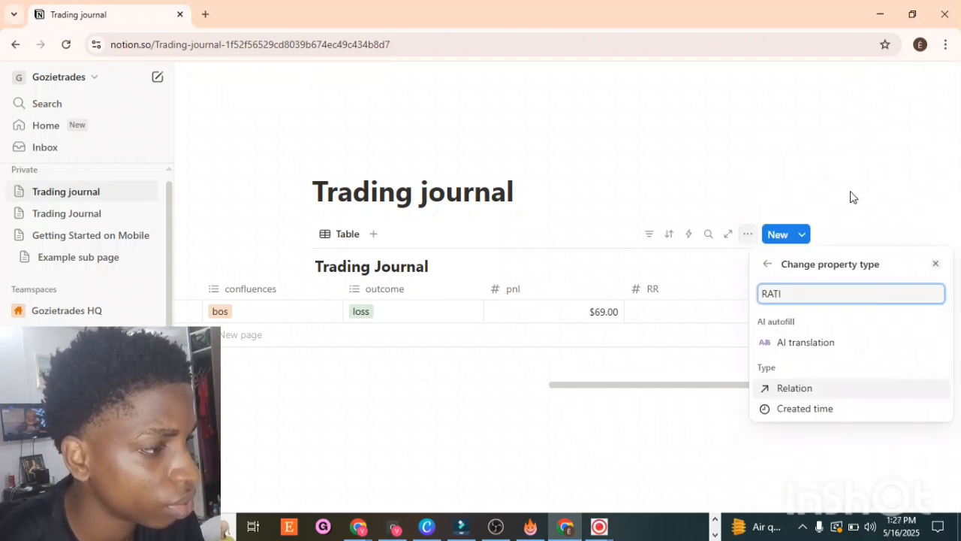
pyautogui.click(811, 184)
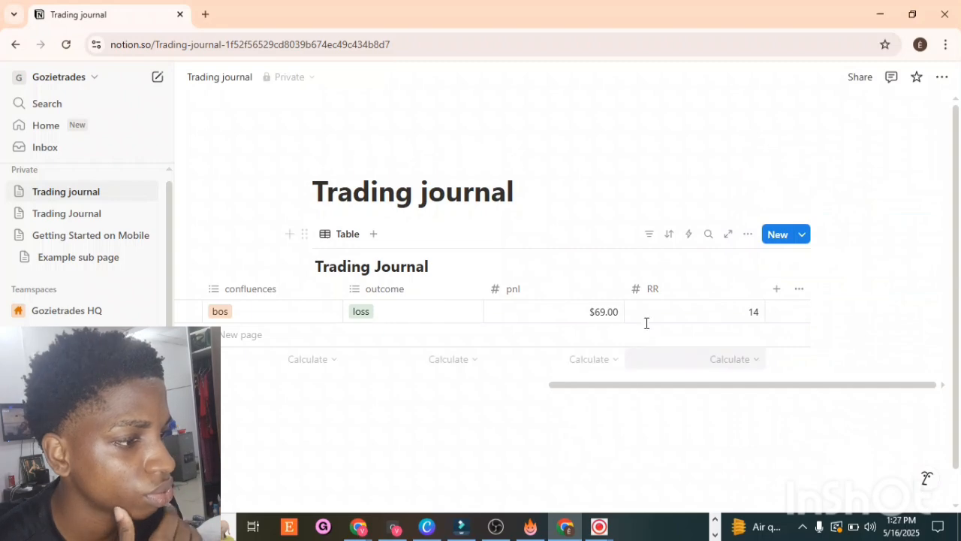
# Step: Open the existing Trading Journal and inspect its RR Ratio column and that property's settings
pyautogui.click(755, 314)
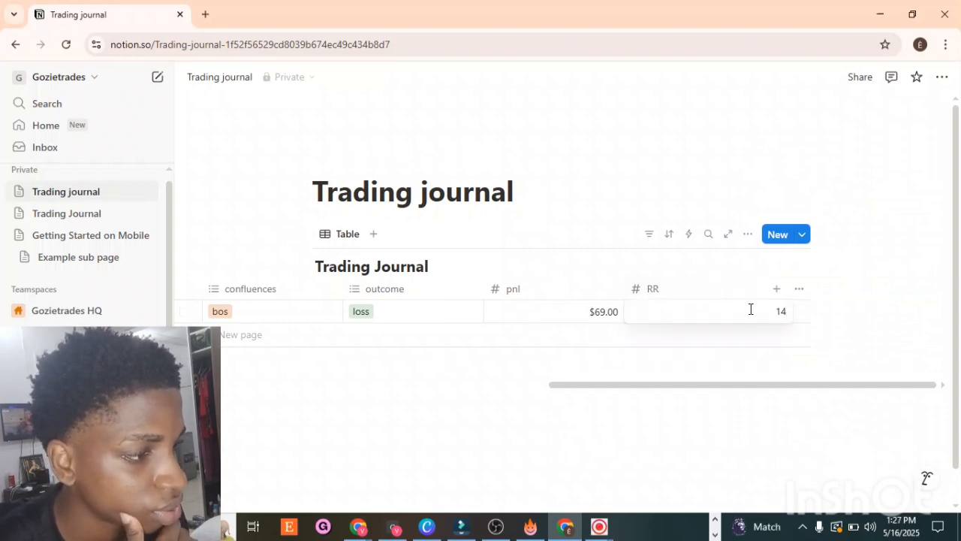
pyautogui.press('Escape')
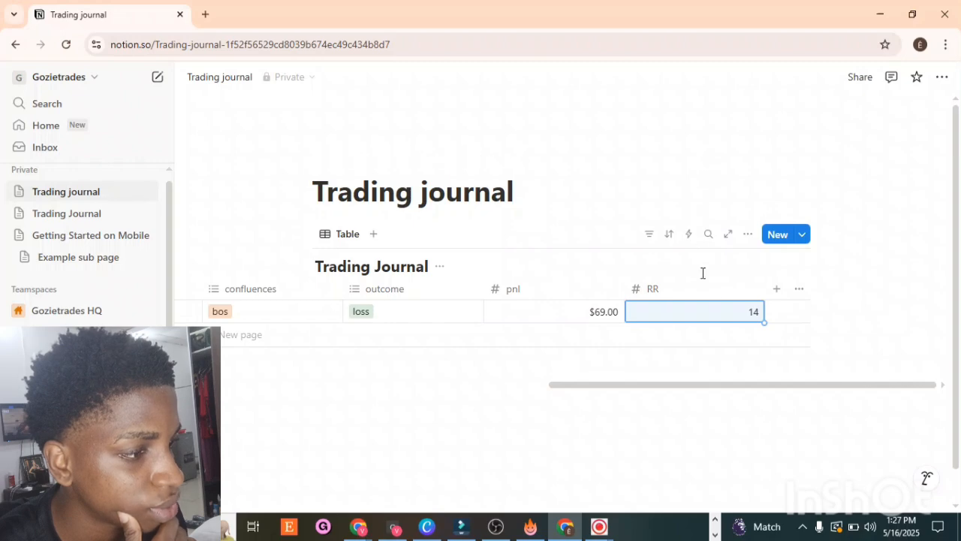
pyautogui.click(45, 218)
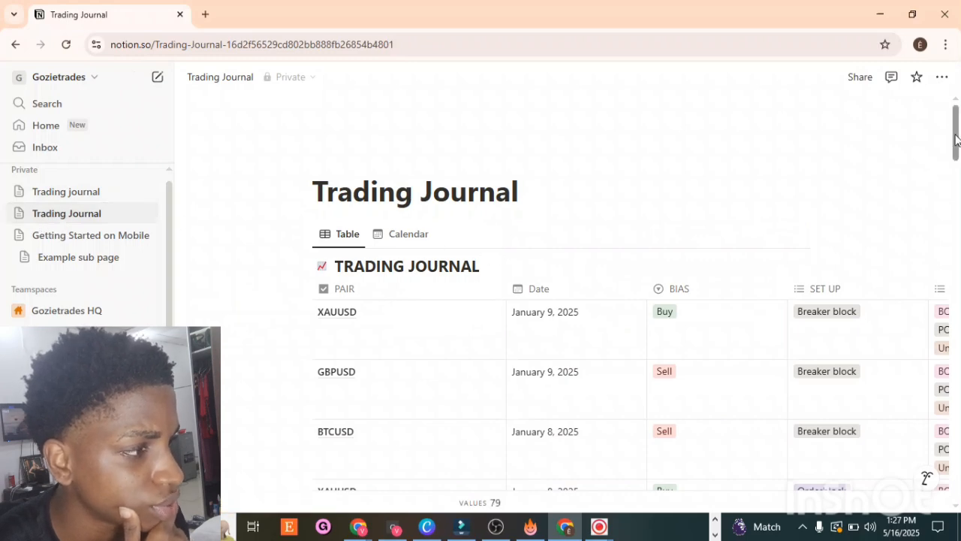
pyautogui.scroll(-20, 937, 249)
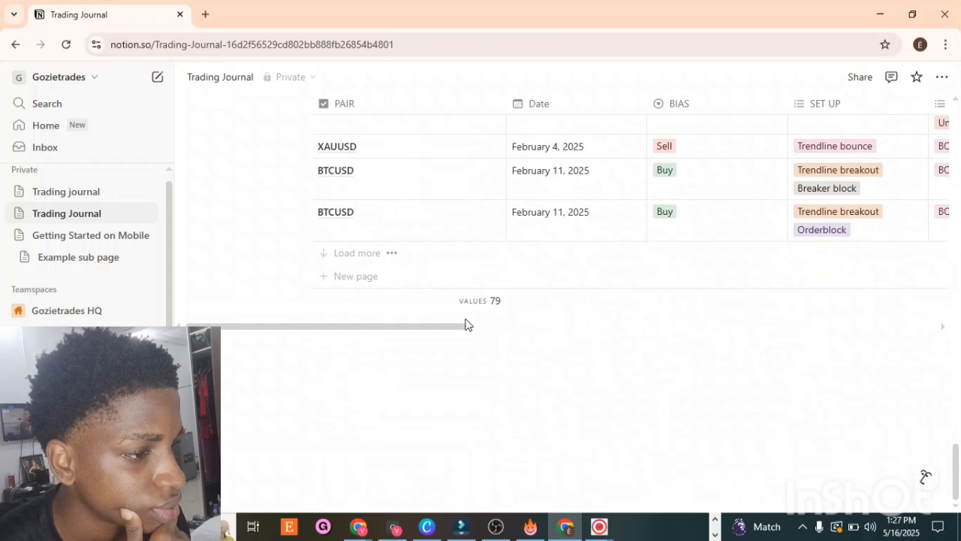
pyautogui.hscroll(10, 452, 330)
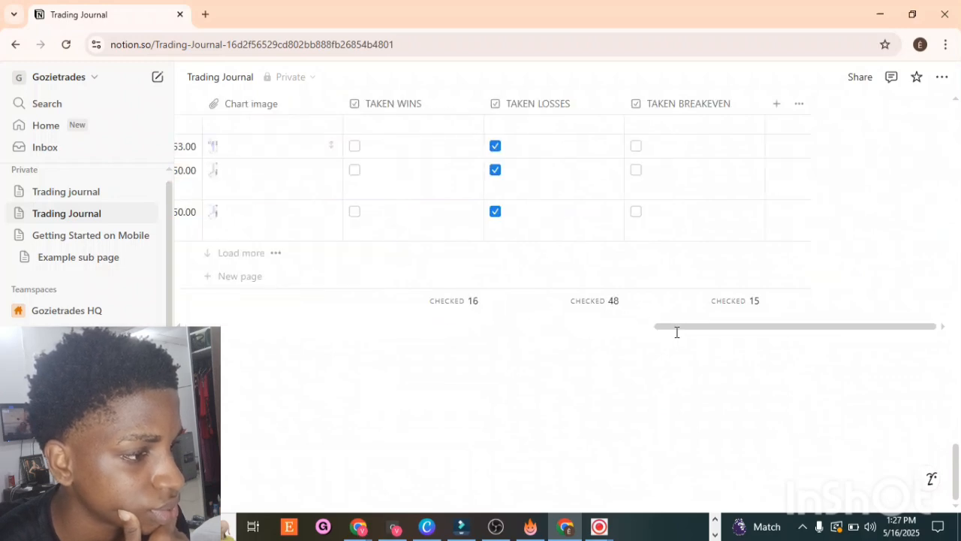
pyautogui.hscroll(-10, 630, 327)
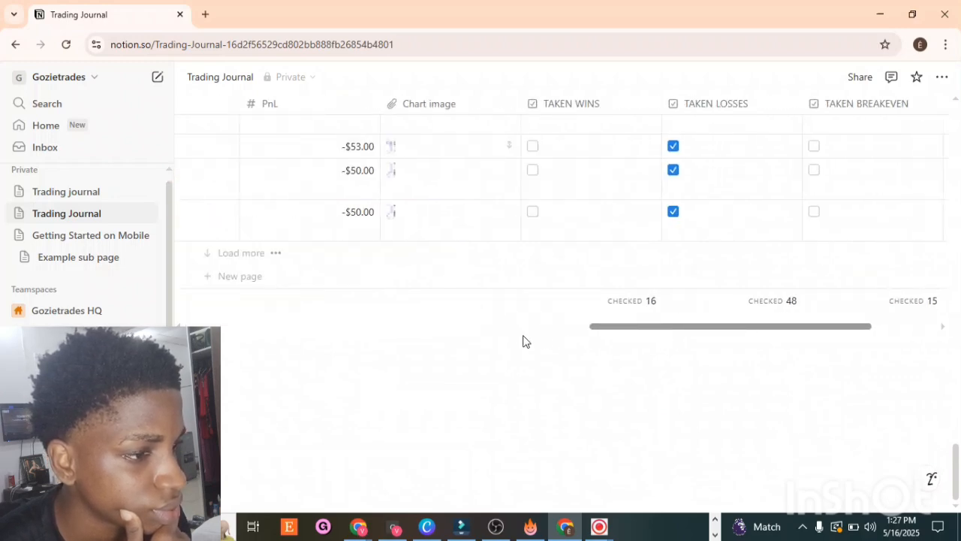
pyautogui.hscroll(-2, 492, 336)
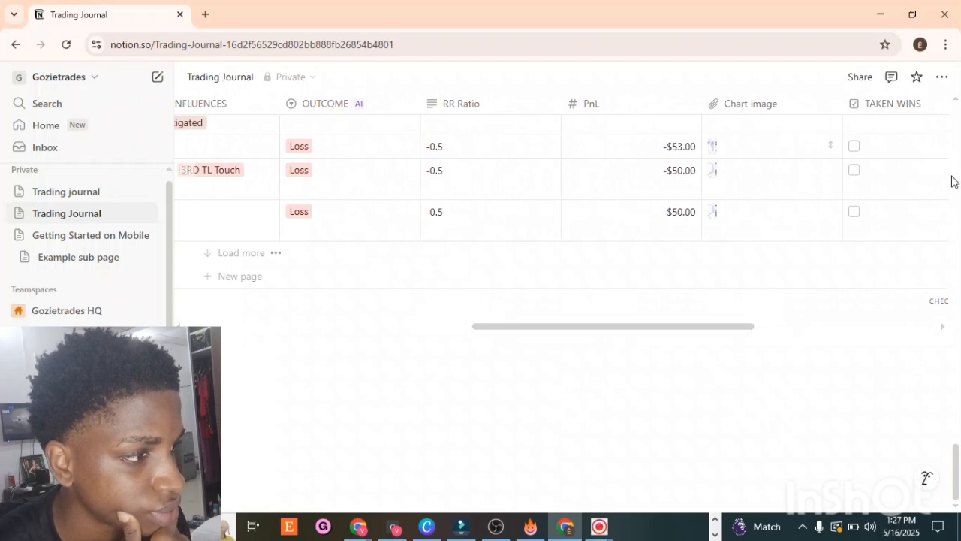
pyautogui.scroll(10, 959, 181)
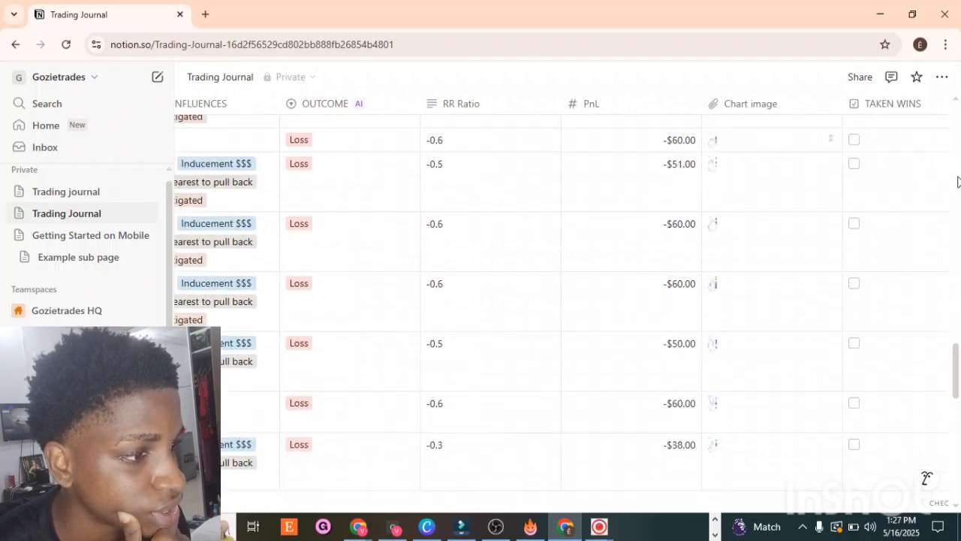
pyautogui.scroll(10, 956, 154)
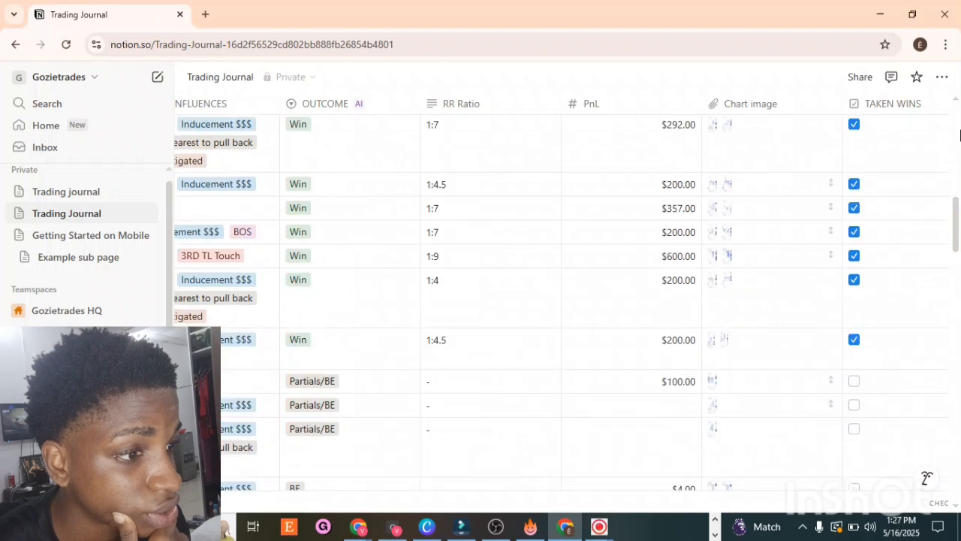
pyautogui.scroll(5, 600, 169)
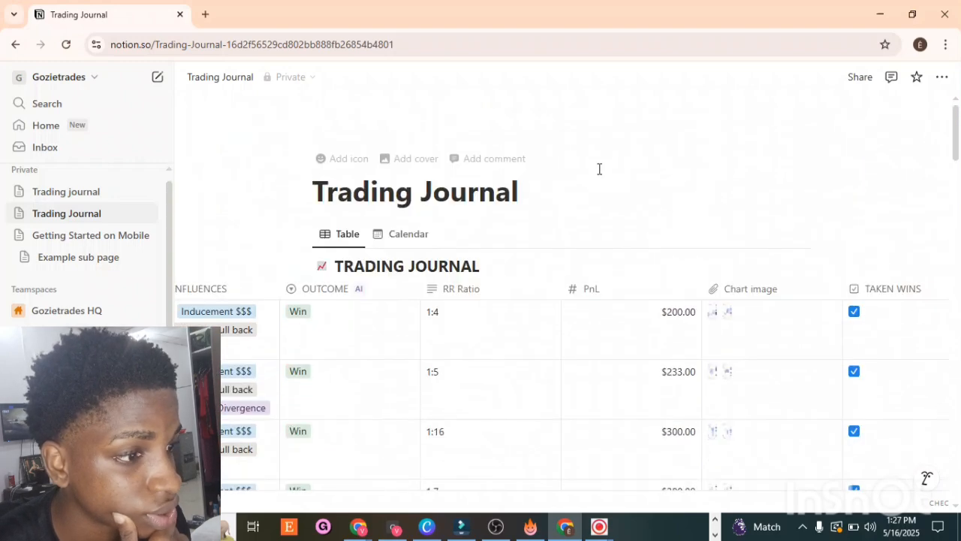
pyautogui.click(486, 293)
pyautogui.click(489, 301)
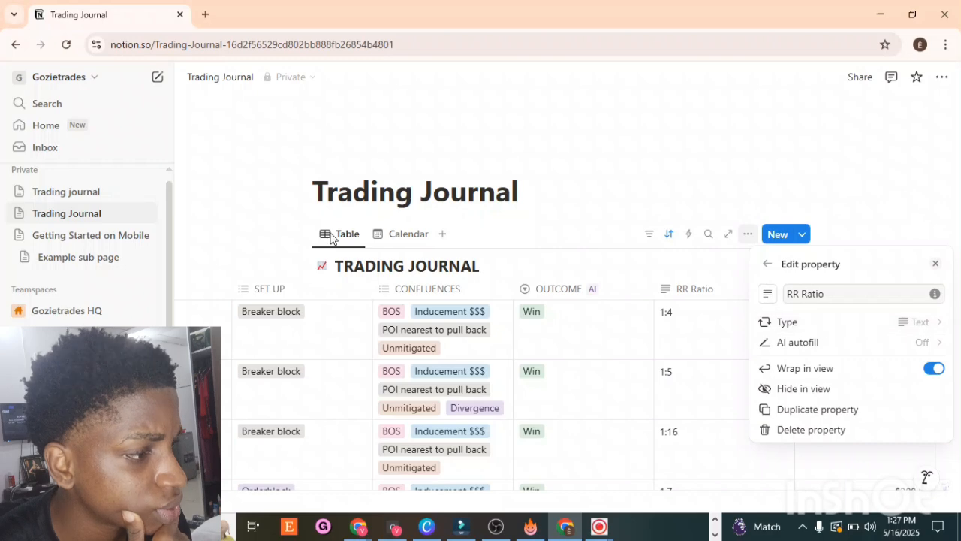
# Step: Return to the new Trading journal page and scroll its table to the RR column
pyautogui.click(127, 202)
pyautogui.click(121, 197)
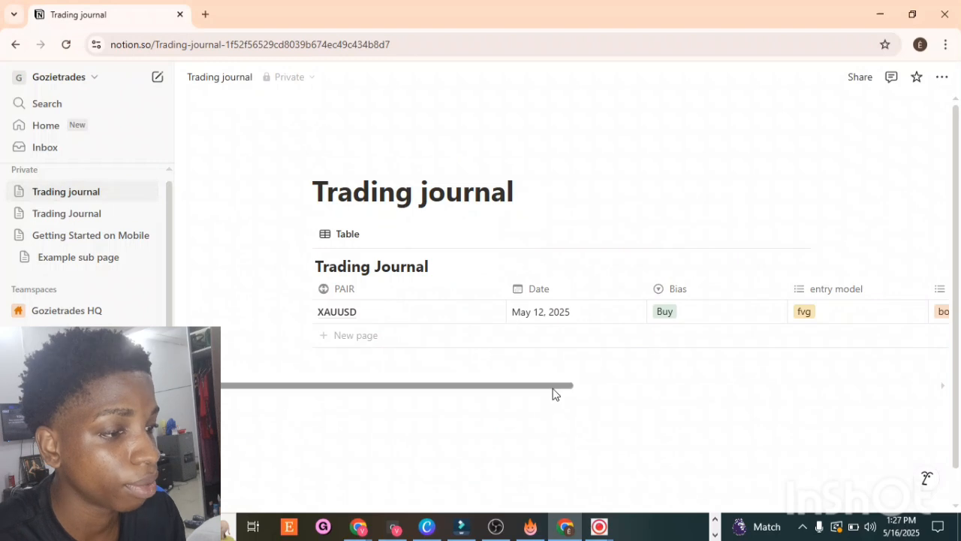
pyautogui.moveTo(562, 392); pyautogui.dragTo(927, 476)
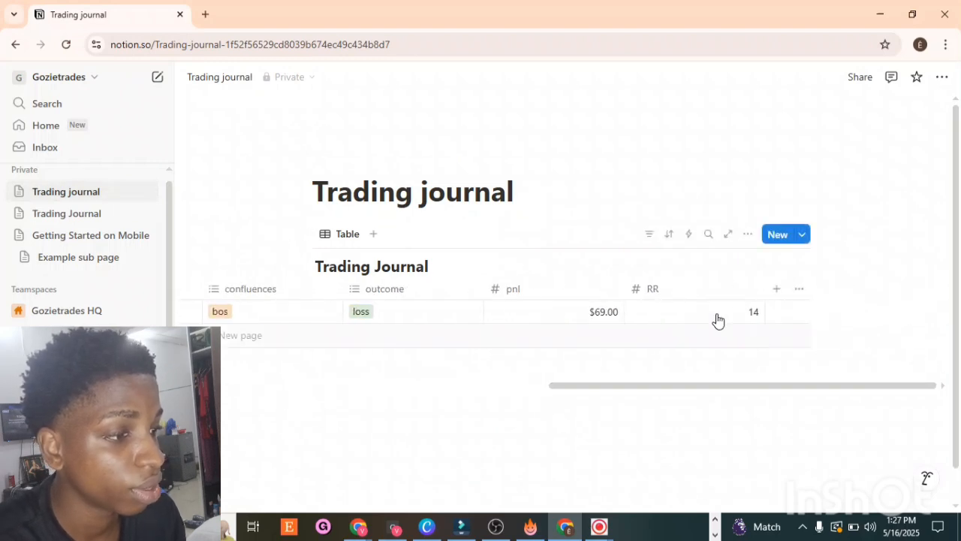
# Step: Change the RR property's type to Text
pyautogui.click(705, 289)
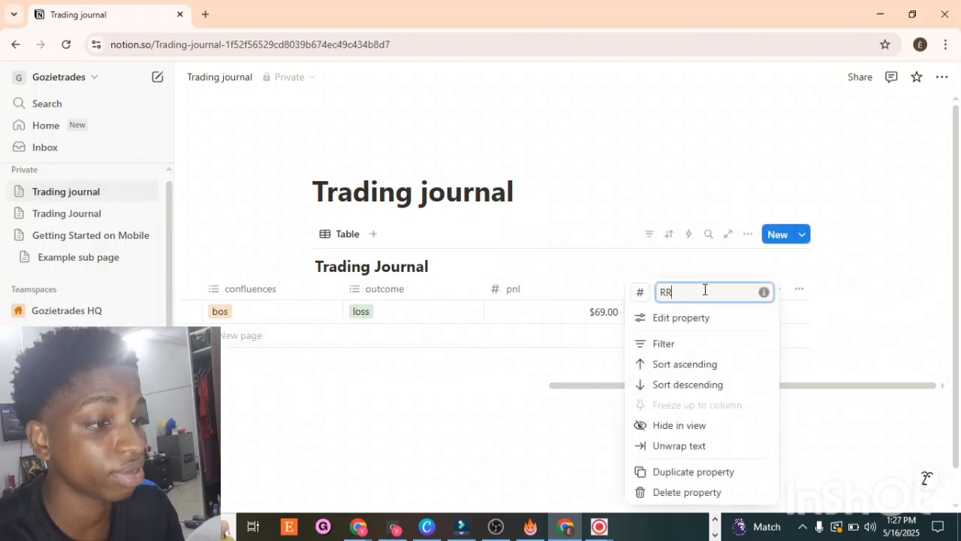
pyautogui.click(699, 320)
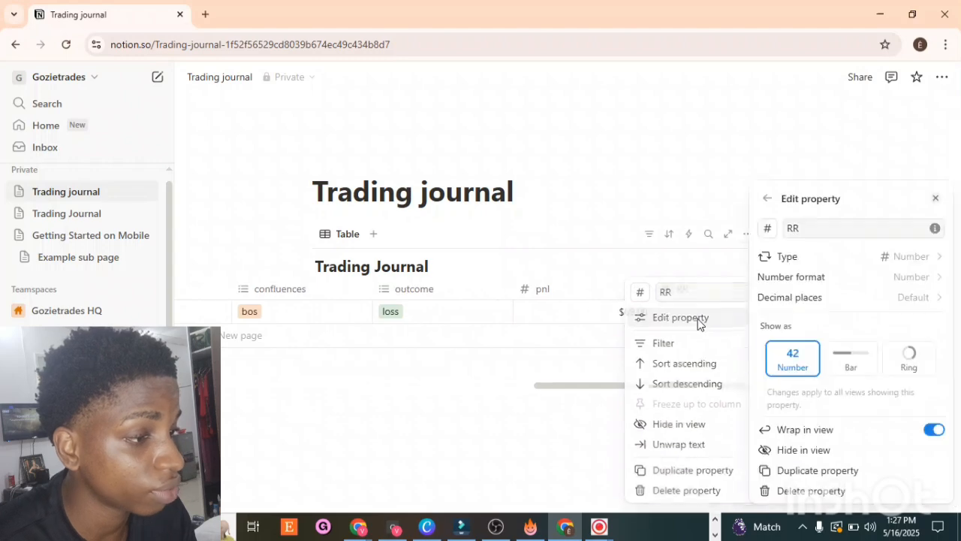
pyautogui.click(883, 259)
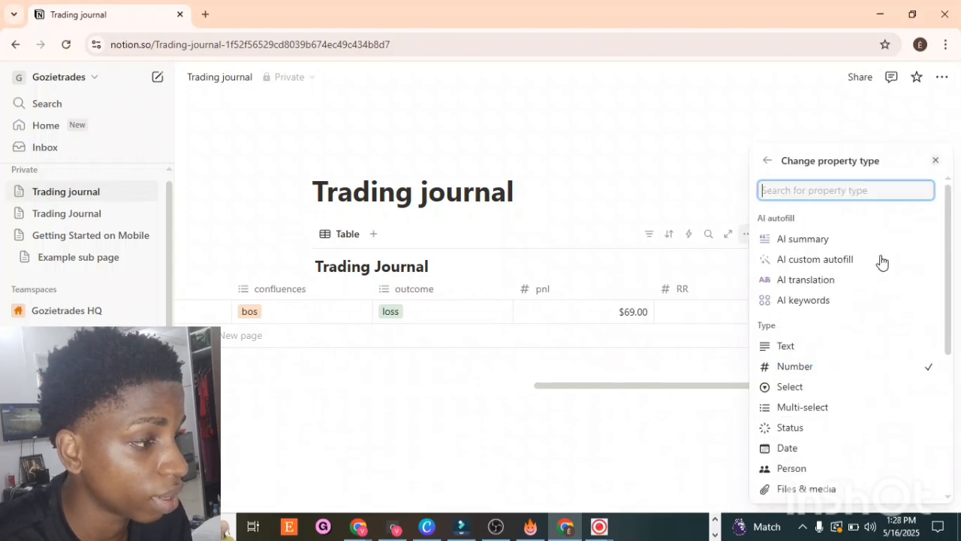
pyautogui.click(801, 348)
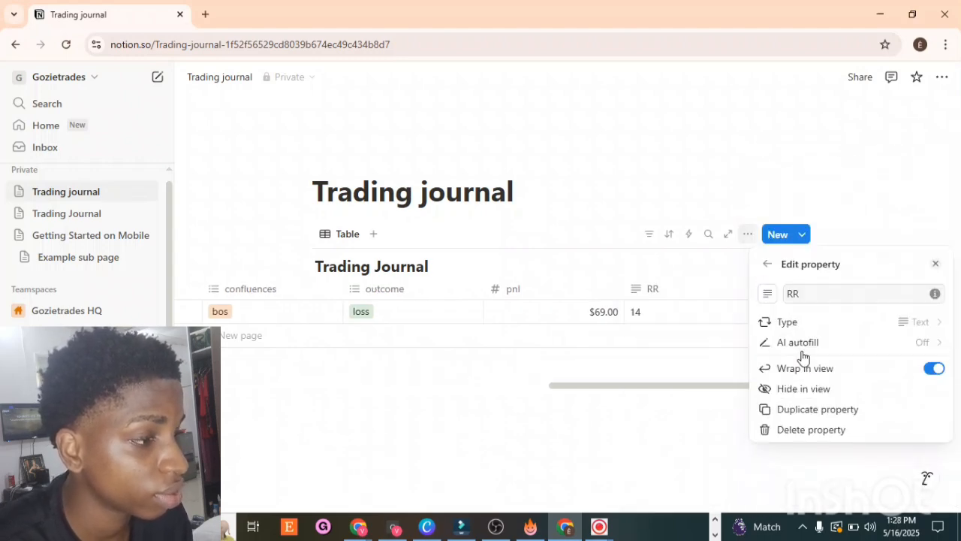
pyautogui.click(668, 456)
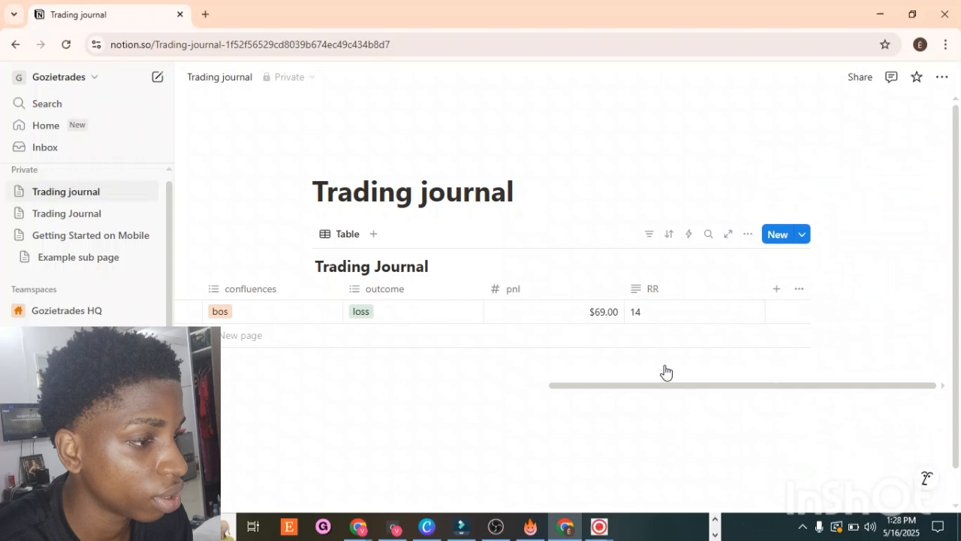
# Step: Enter 1:4 as the RR value of the first trade
pyautogui.click(637, 317)
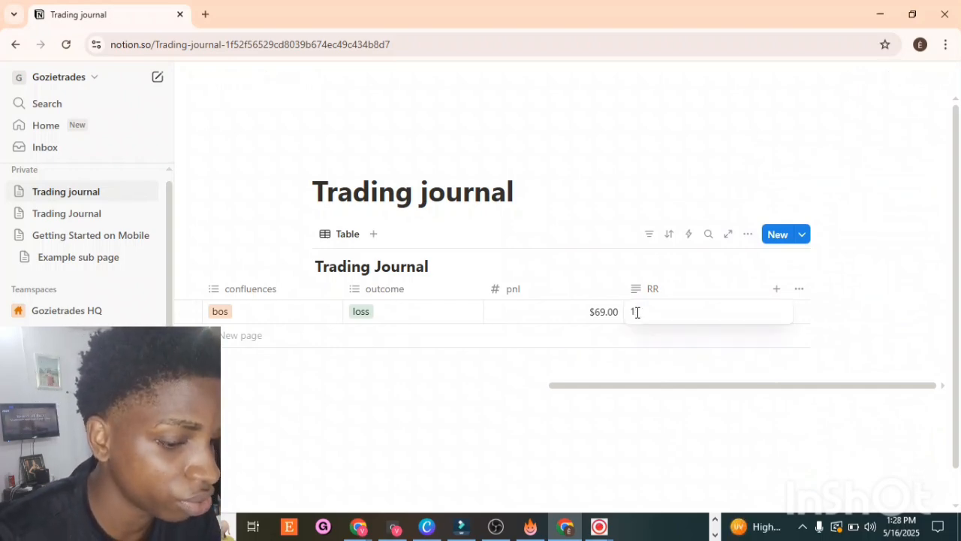
pyautogui.write(':4')
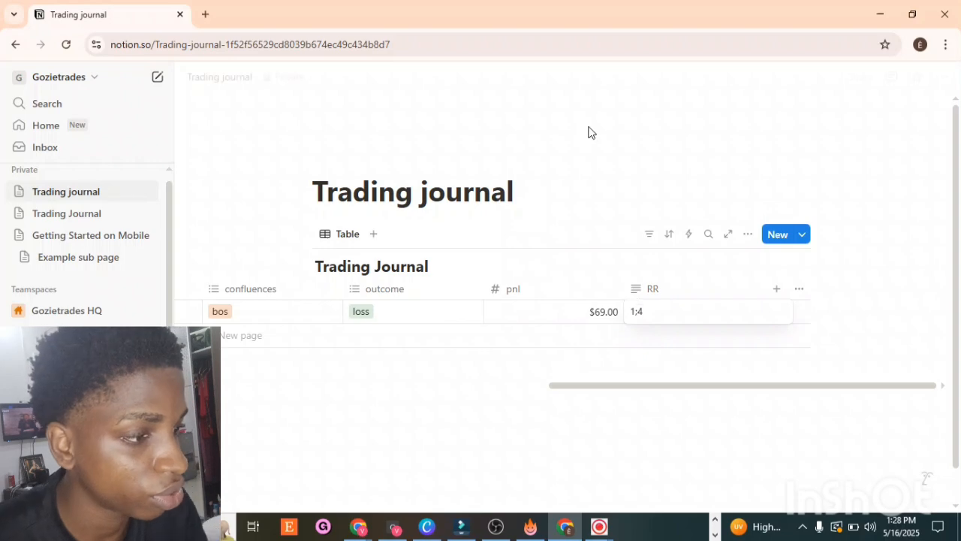
pyautogui.press('Escape')
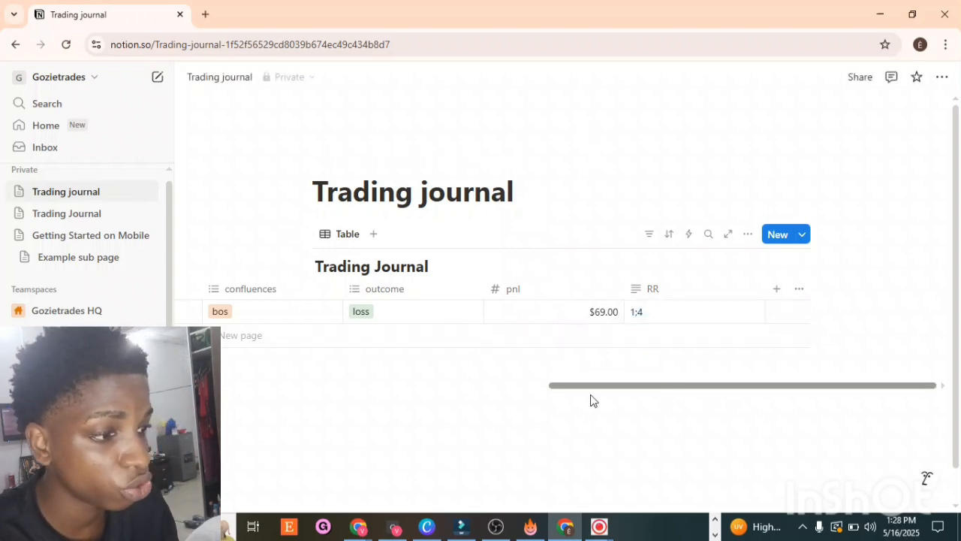
# Step: Add a calendar view named Calendar to the Trading Journal database
pyautogui.moveTo(593, 399); pyautogui.dragTo(960, 426)
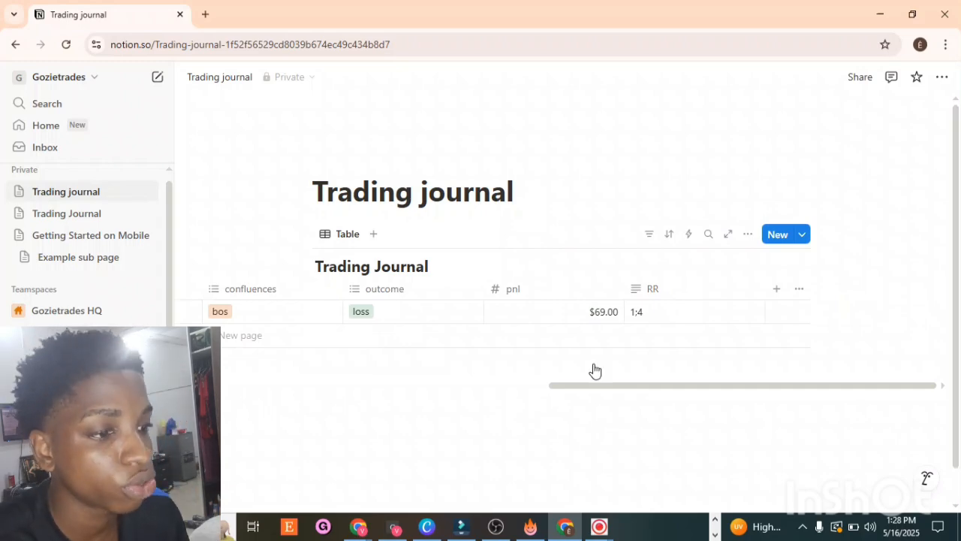
pyautogui.click(374, 234)
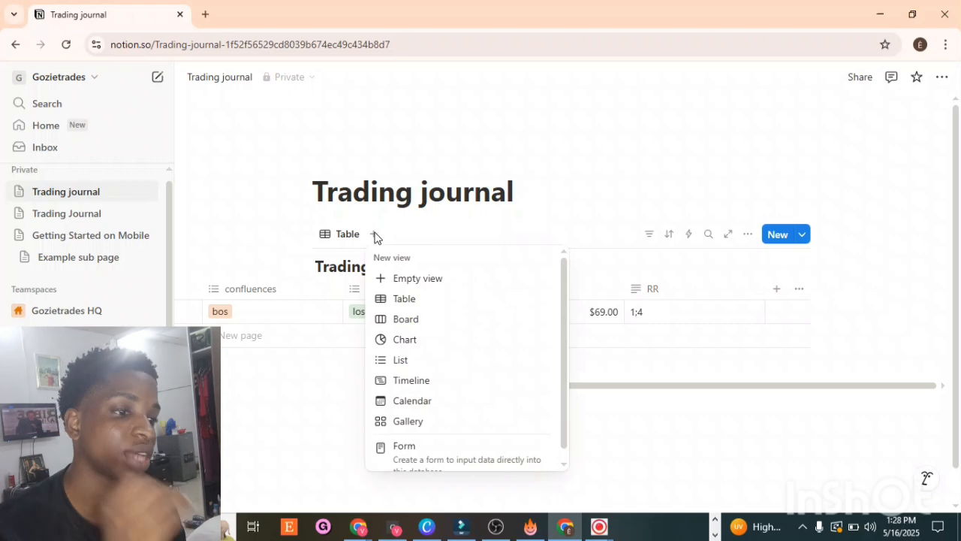
pyautogui.click(412, 400)
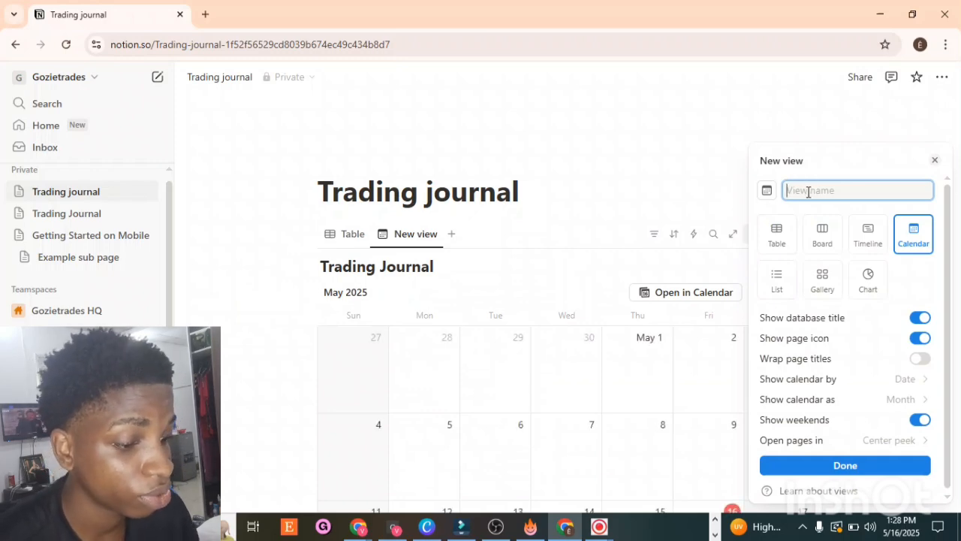
pyautogui.write('CAL')
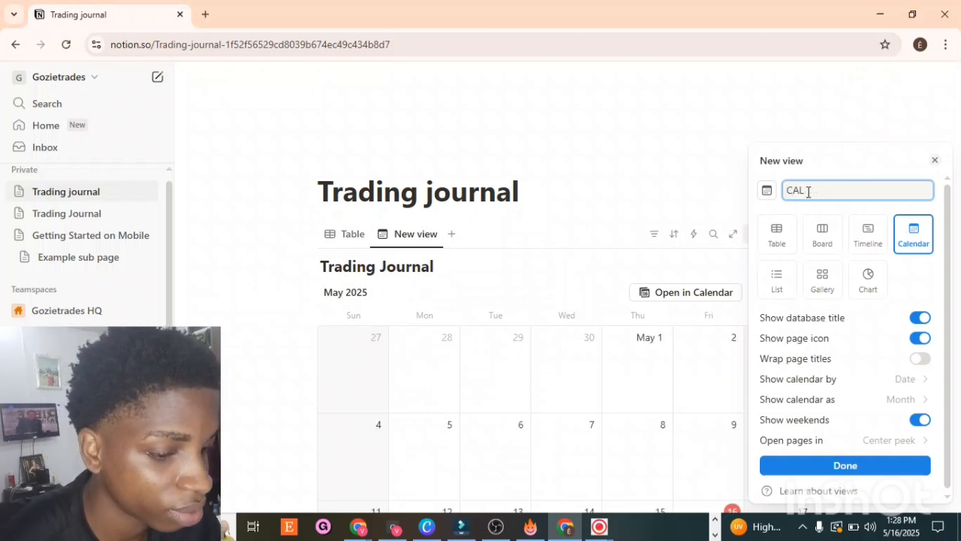
pyautogui.press('BackSpace')
pyautogui.press('BackSpace')
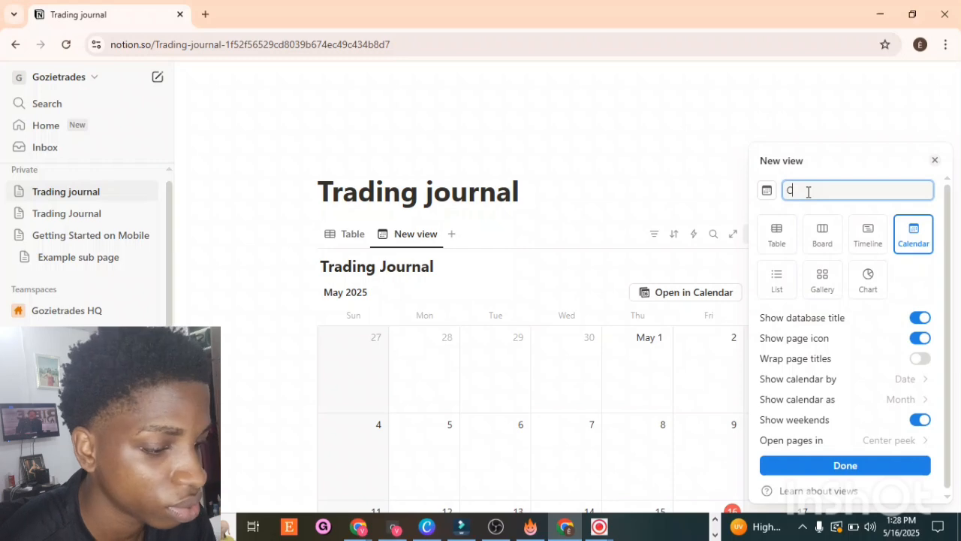
pyautogui.write('alendar')
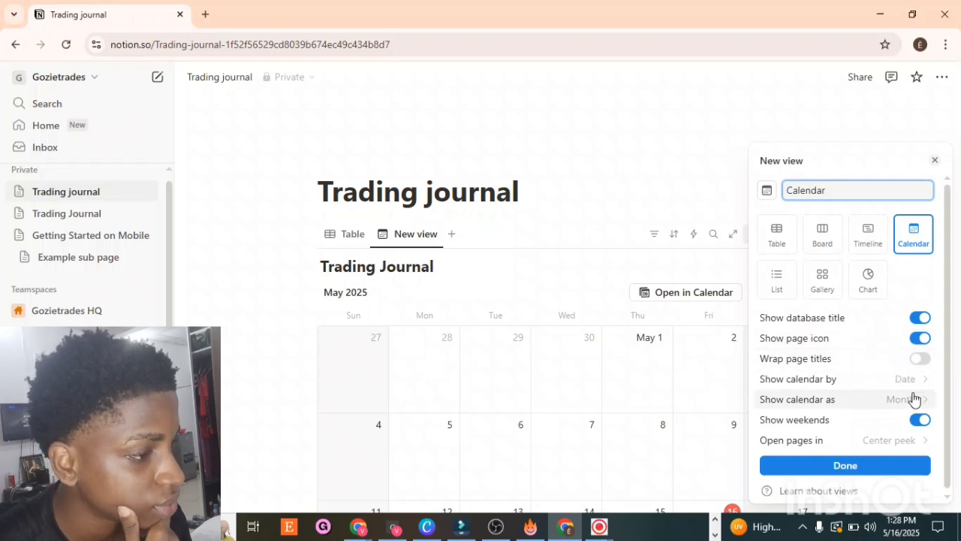
pyautogui.click(891, 469)
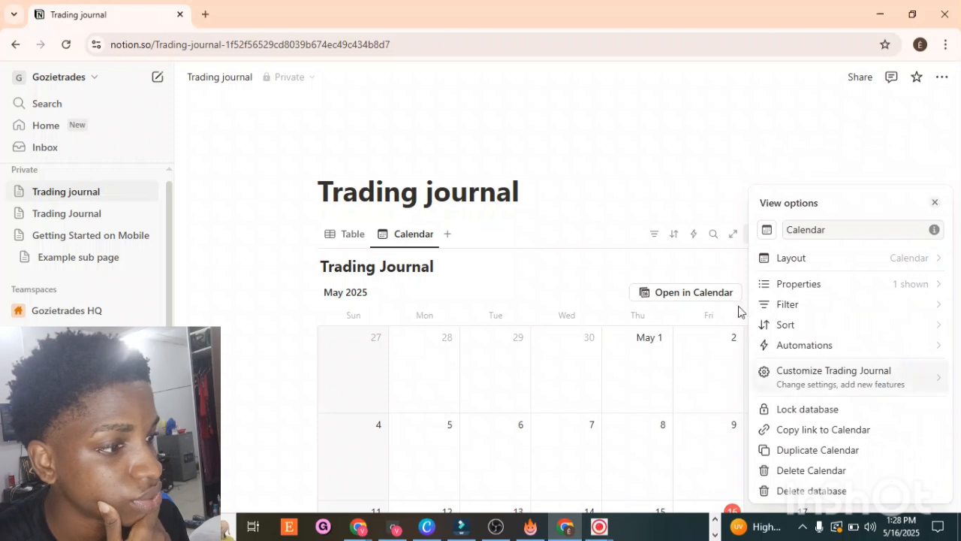
# Step: Show the Bias and pnl properties on the calendar view's cards
pyautogui.click(836, 289)
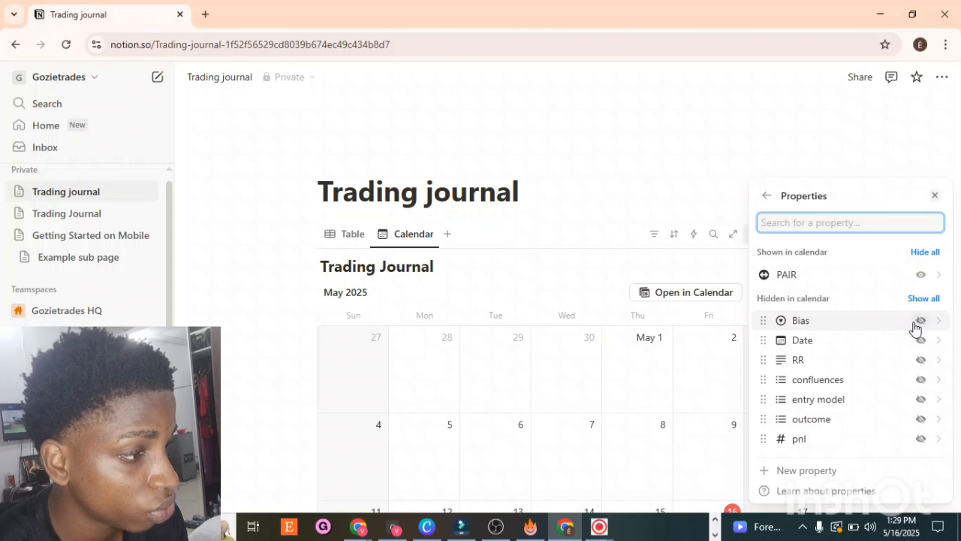
pyautogui.click(921, 321)
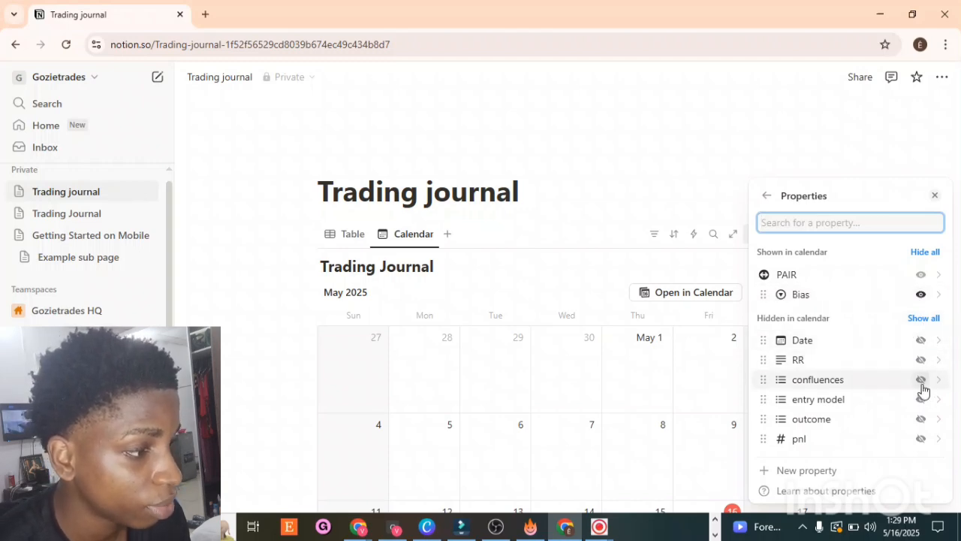
pyautogui.click(921, 440)
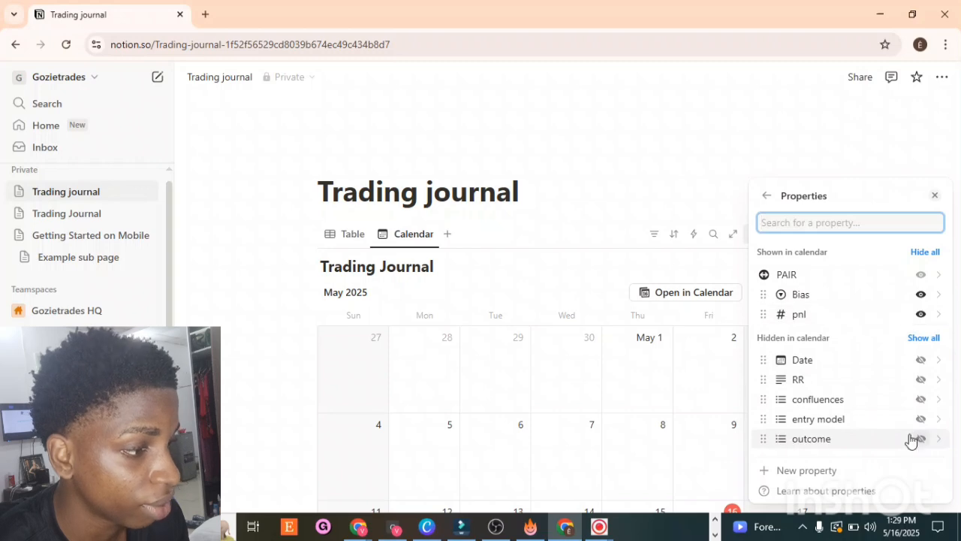
pyautogui.click(574, 170)
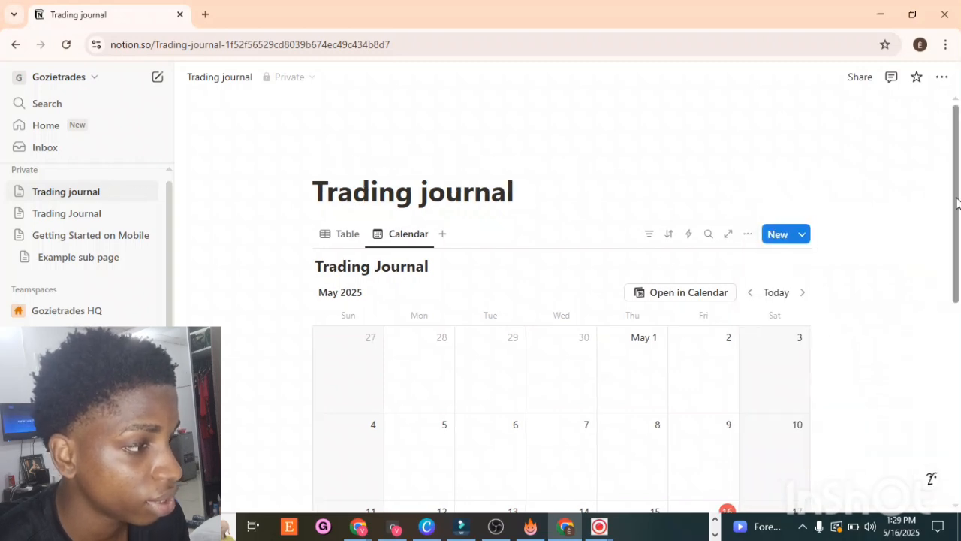
pyautogui.scroll(-3, 956, 199)
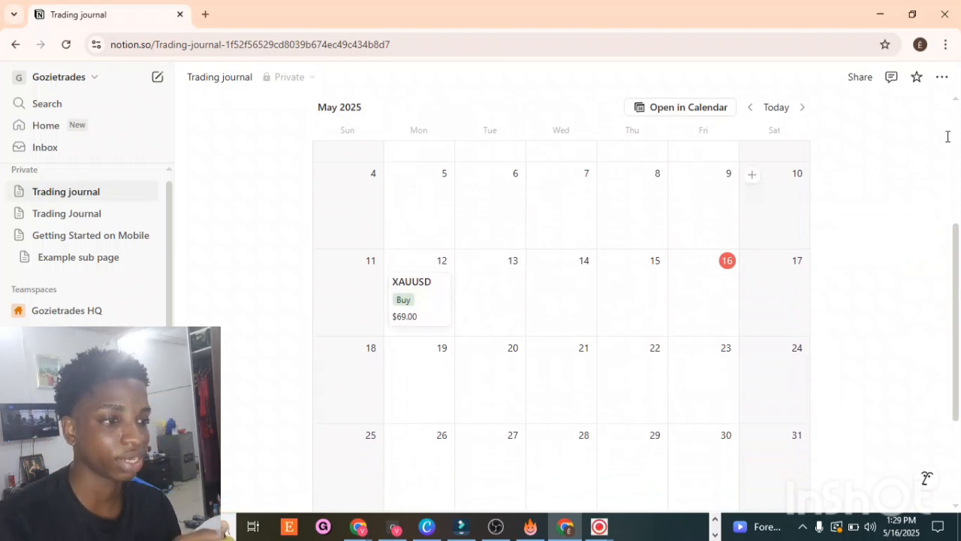
pyautogui.scroll(3, 960, 199)
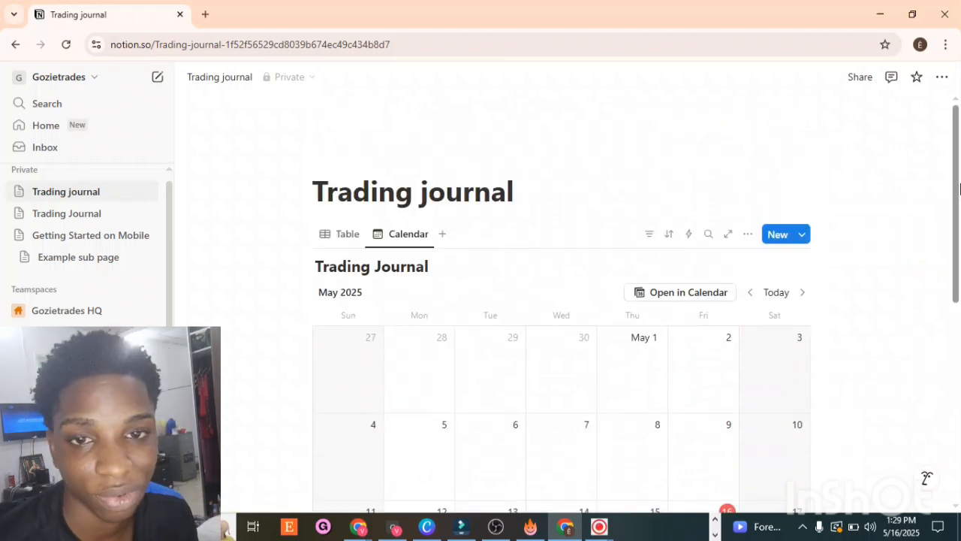
pyautogui.scroll(-3, 958, 210)
pyautogui.scroll(1, 958, 210)
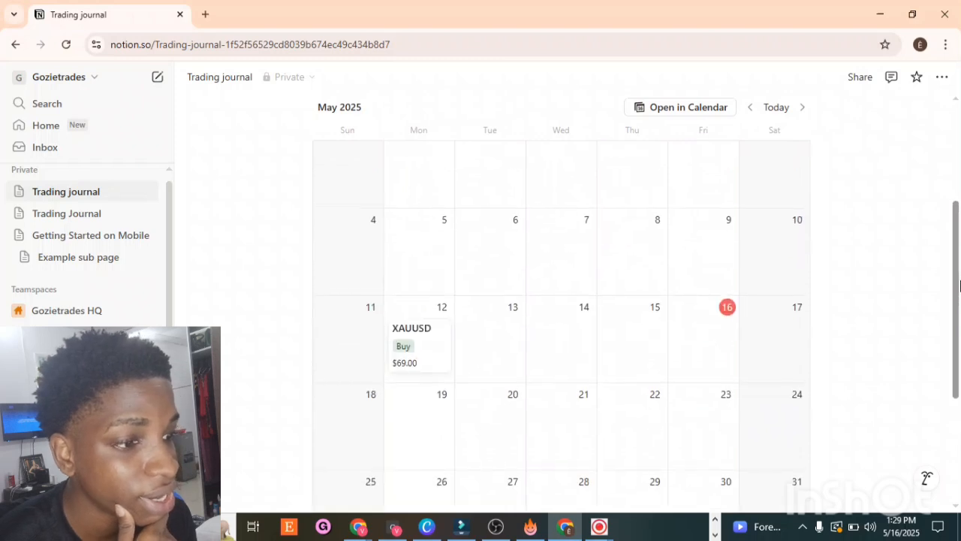
pyautogui.click(72, 212)
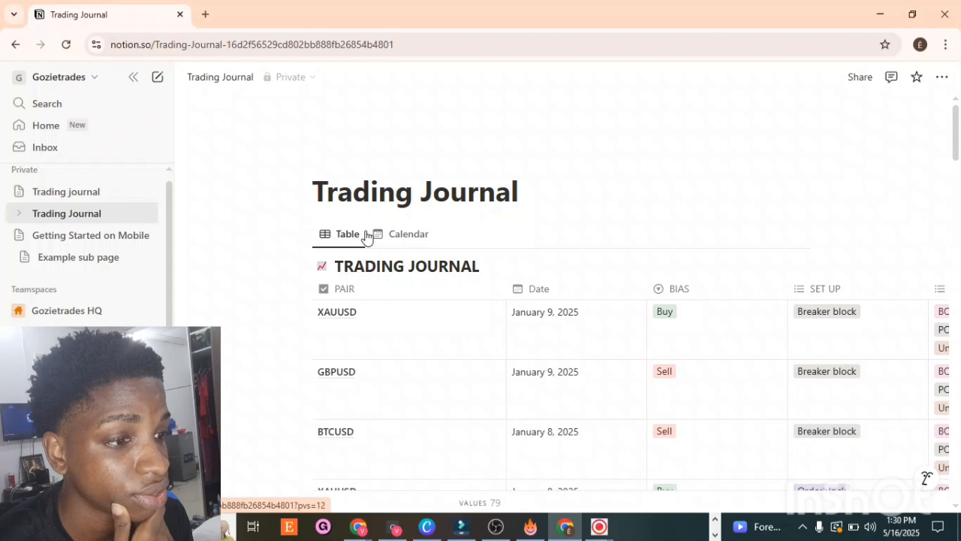
pyautogui.click(376, 236)
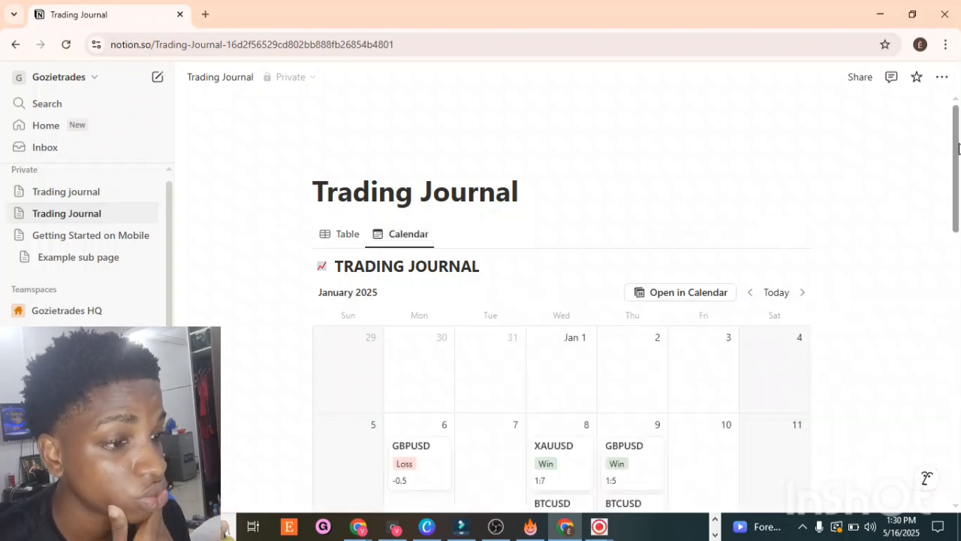
pyautogui.moveTo(949, 113); pyautogui.dragTo(947, 215)
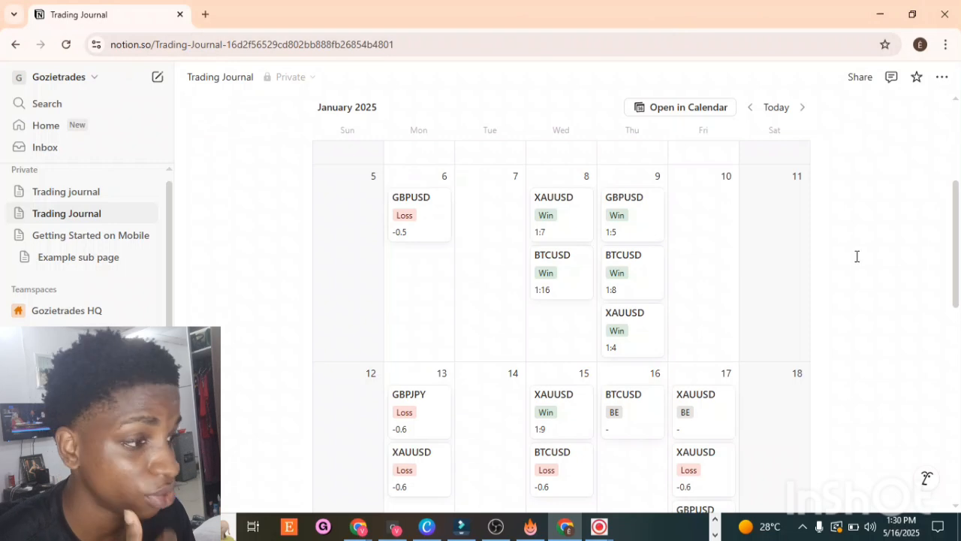
pyautogui.click(599, 530)
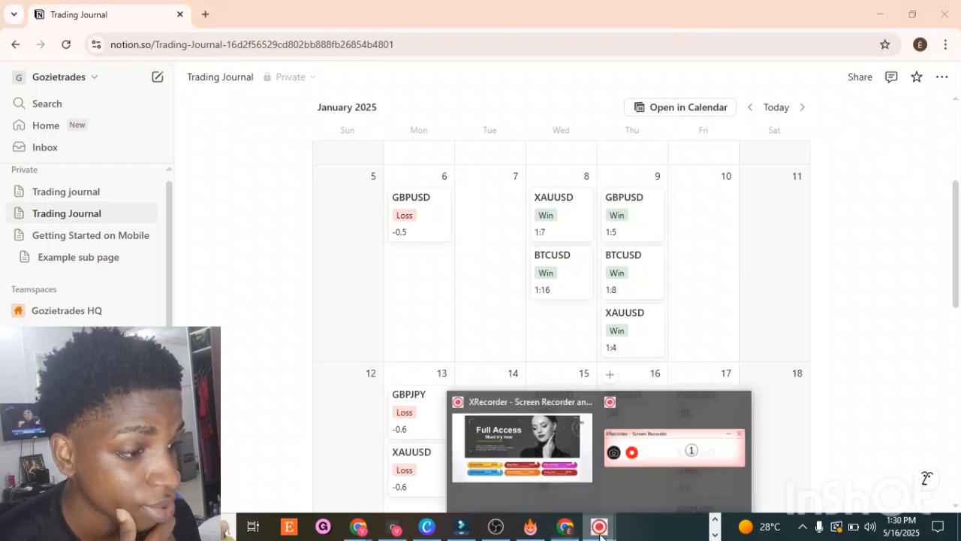